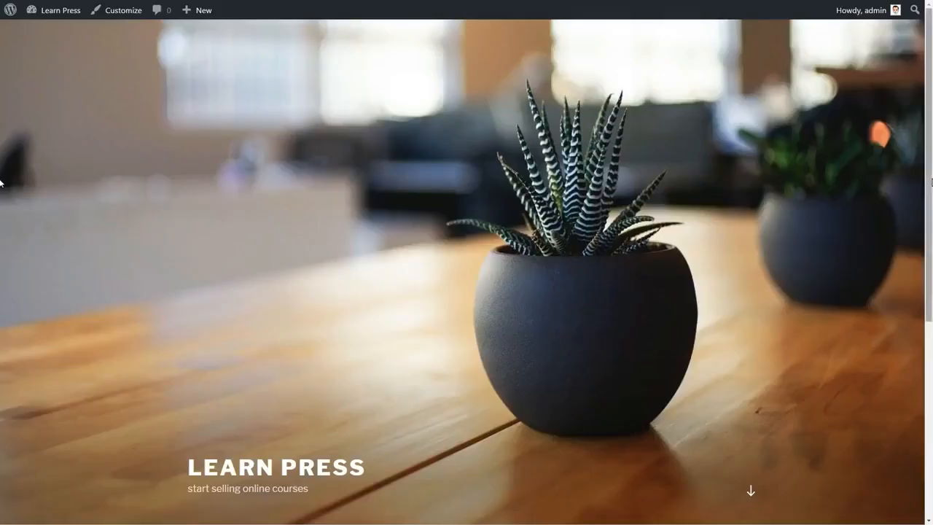
From the site's dashboard, open the theme management page and add the Zerif Lite theme.
left_click(747, 492)
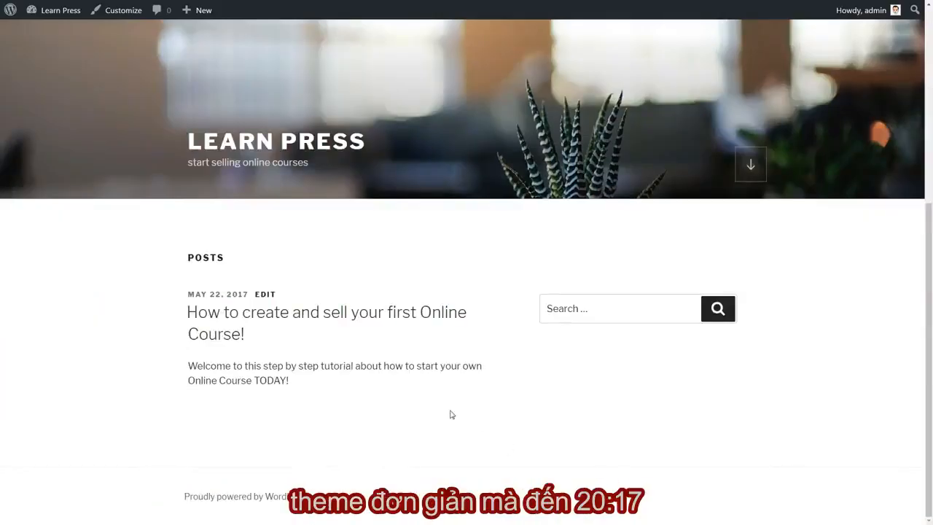
mouse_move(63, 21)
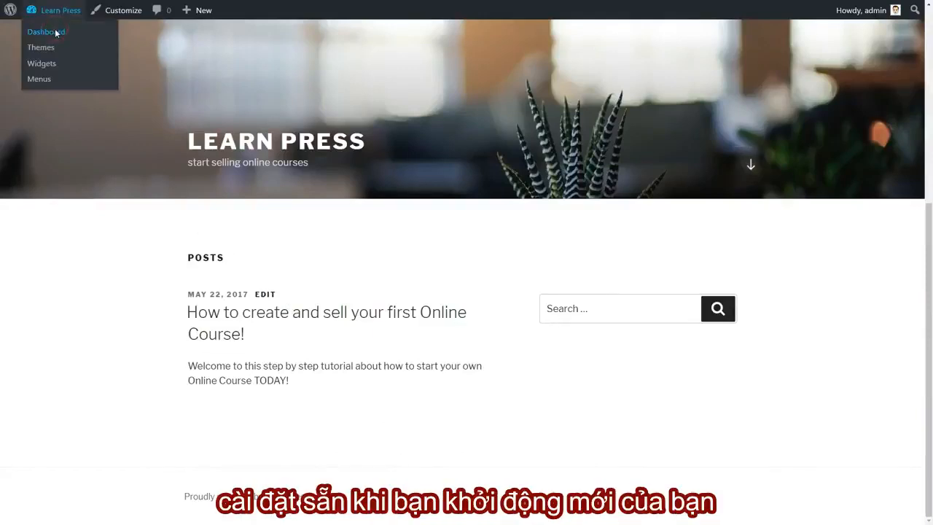
left_click(55, 32)
mouse_move(46, 222)
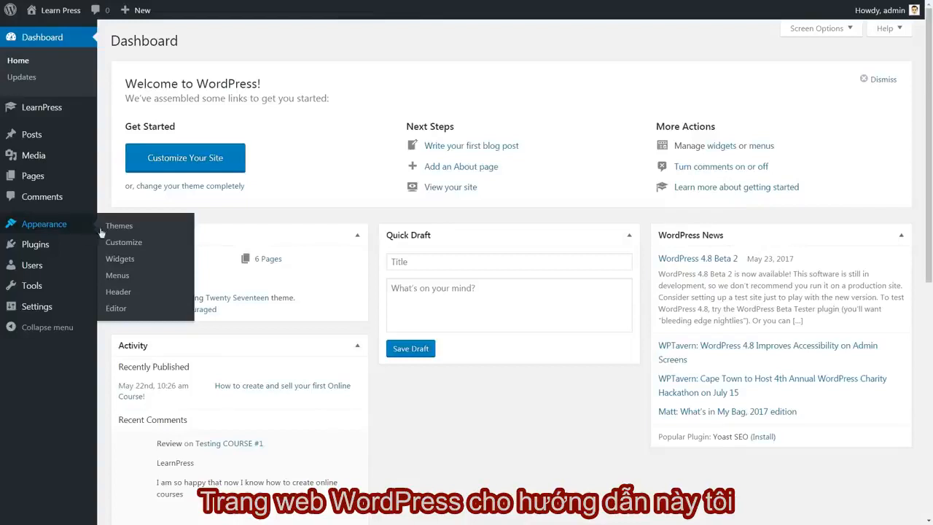
left_click(118, 228)
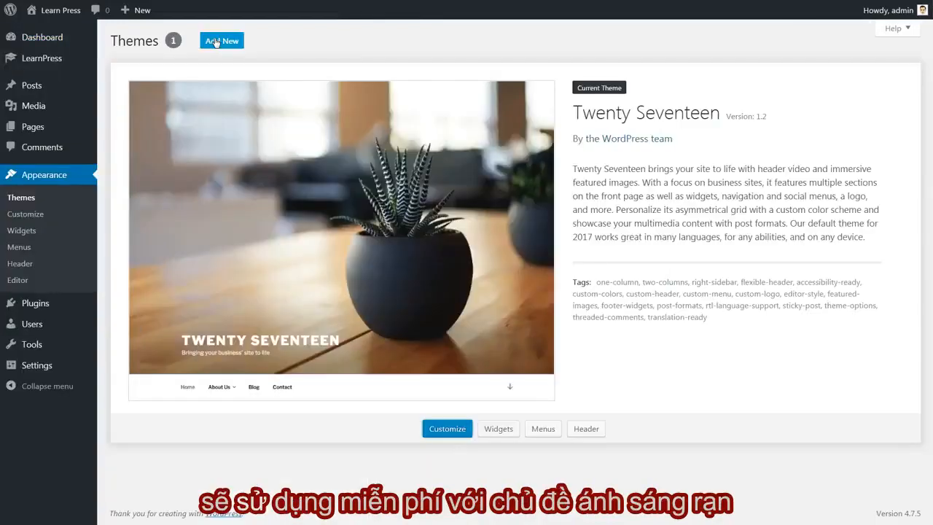
left_click(215, 42)
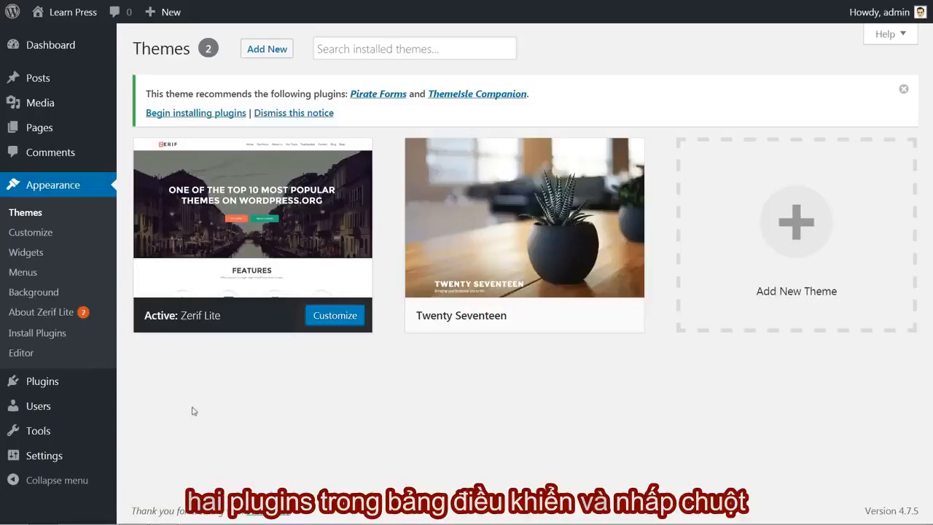
Search the new plugins for "learnpress" and install the LearnPress – WordPress LMS Plugin.
mouse_move(70, 393)
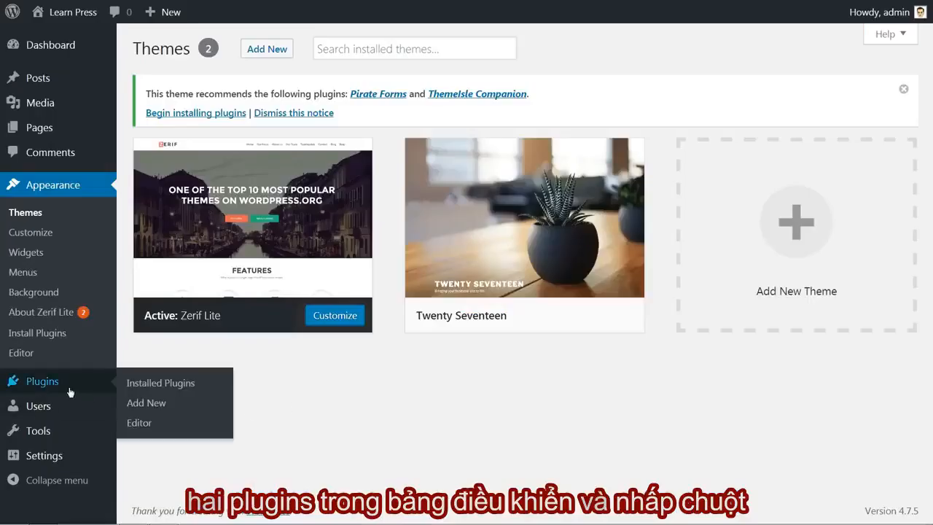
left_click(145, 404)
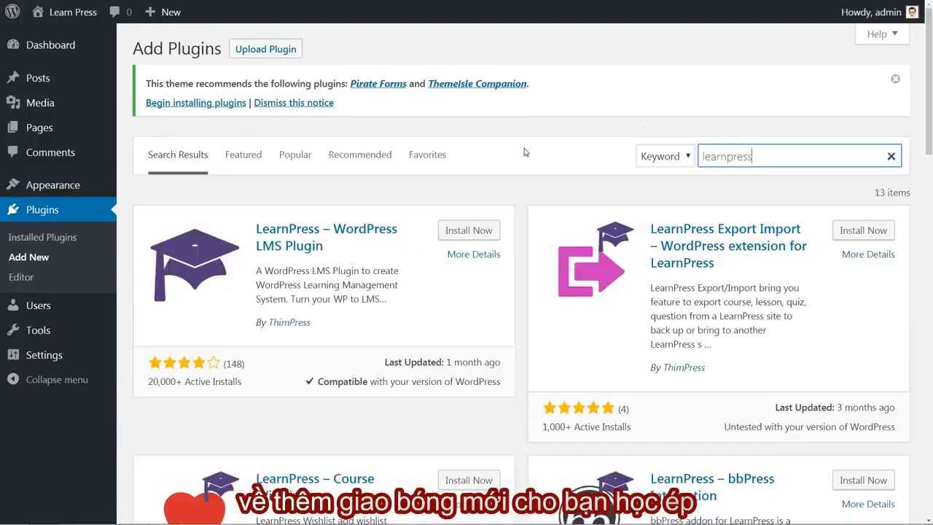
left_click(464, 231)
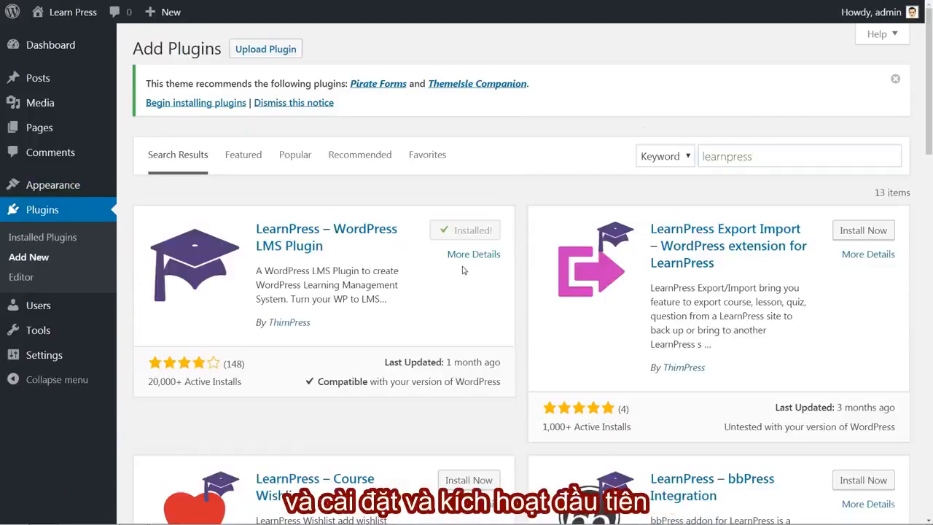
Install and activate the LearnPress – Course Wishlist and LearnPress – Course Review add-ons.
scroll(470, 280, "down", 5)
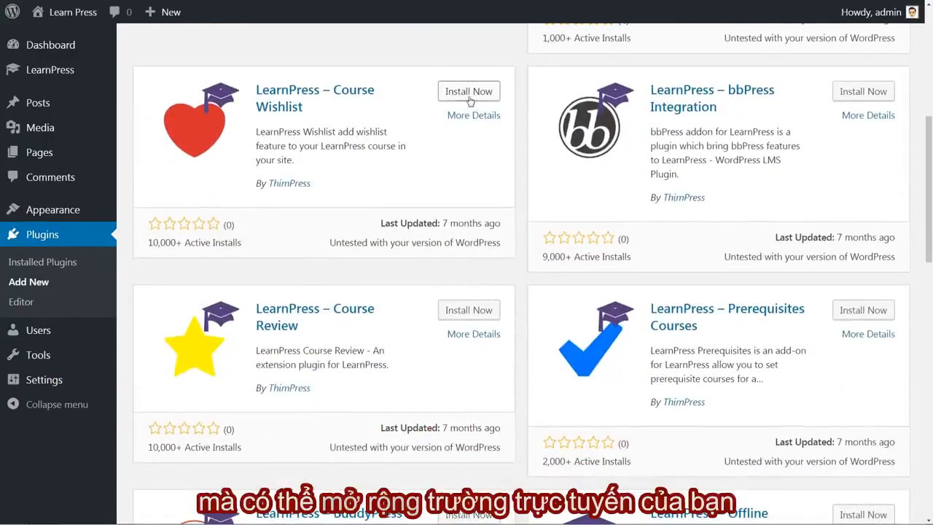
left_click(469, 93)
left_click(473, 310)
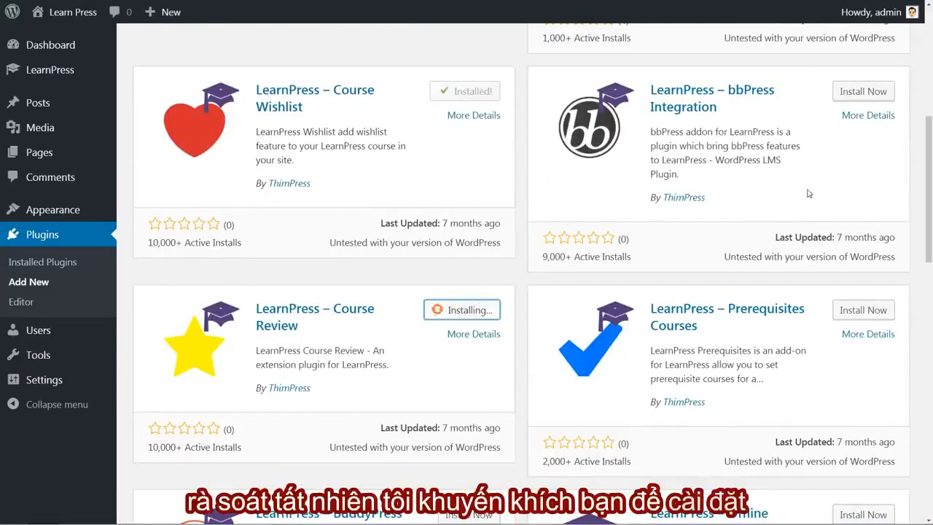
scroll(486, 148, "up", 1)
left_click(485, 146)
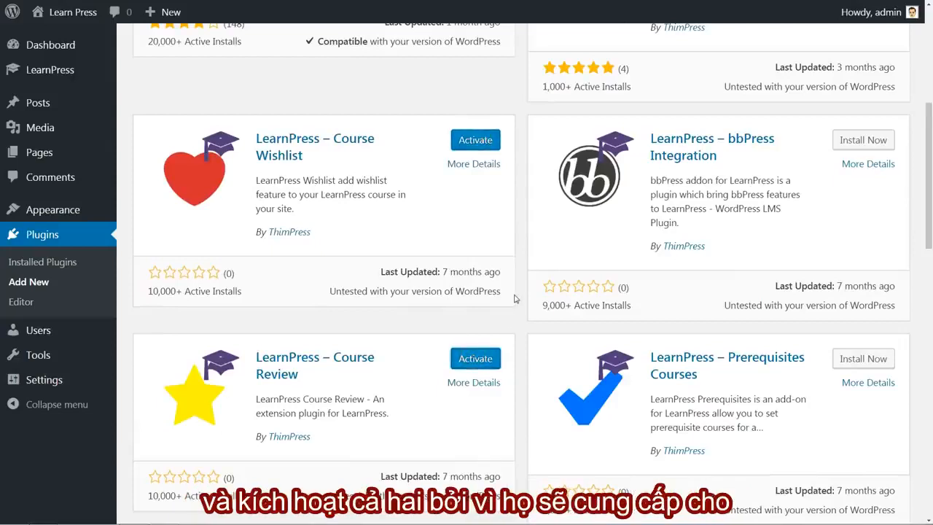
scroll(437, 335, "down", 1)
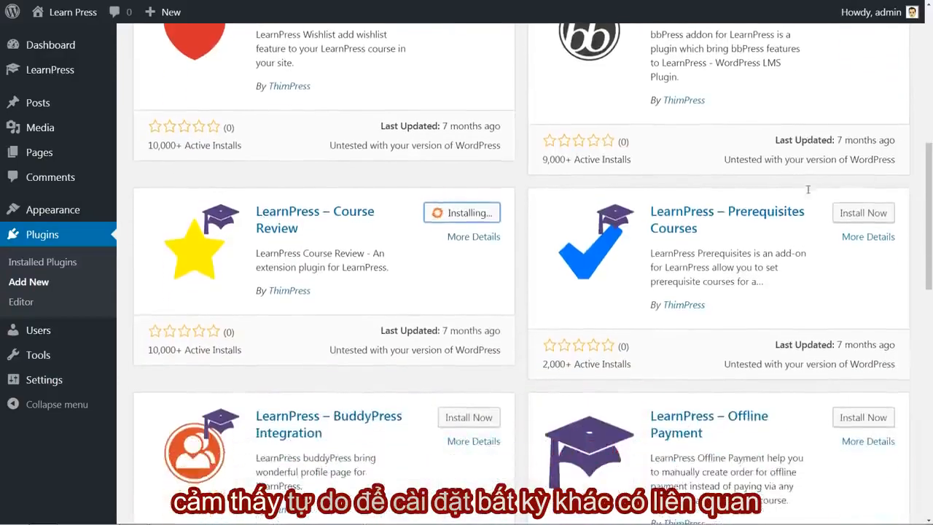
scroll(807, 191, "down", 4)
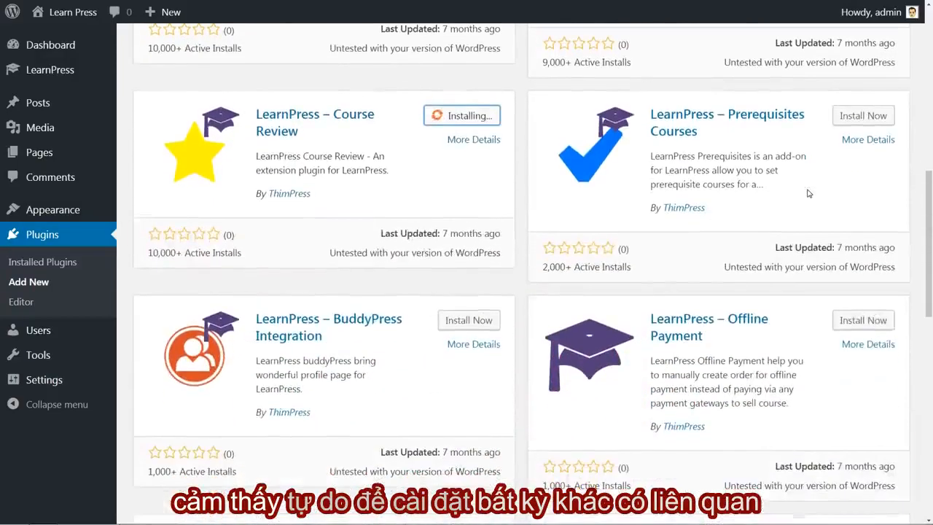
scroll(808, 193, "up", 5)
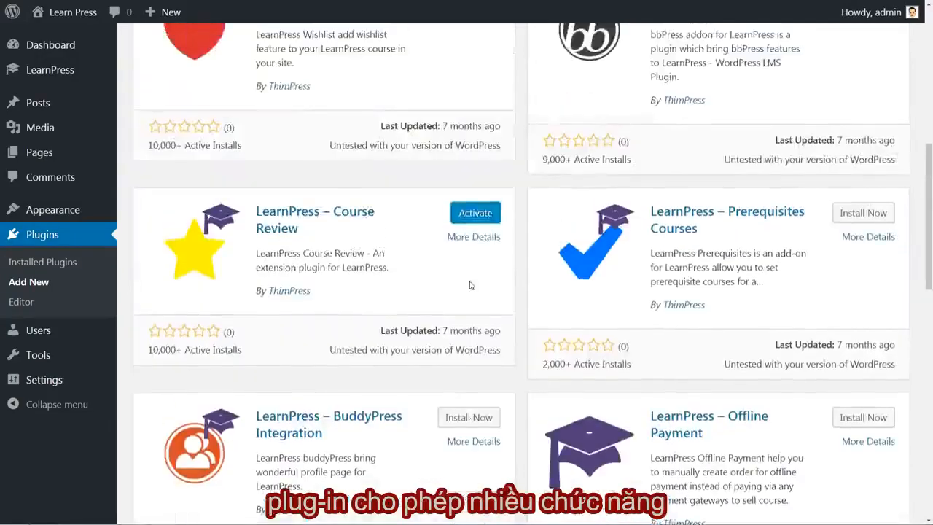
scroll(470, 285, "up", 1)
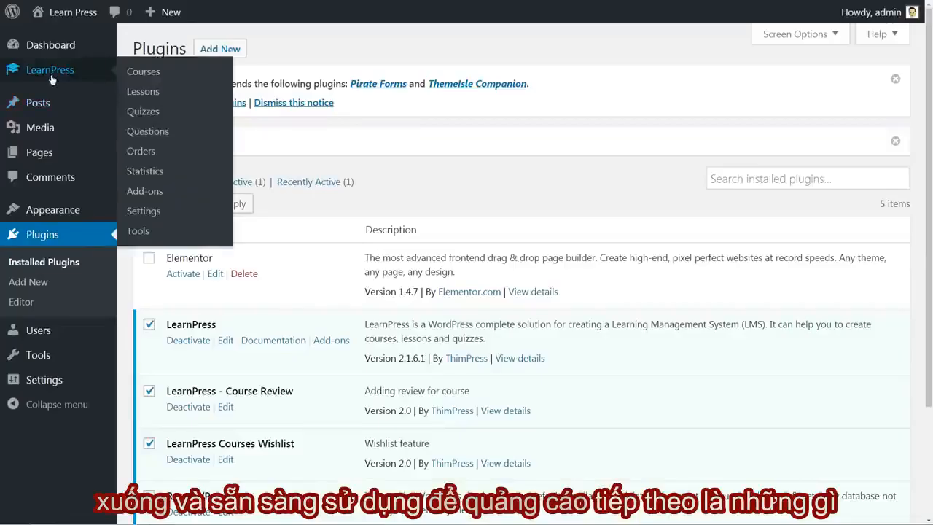
Open the LearnPress general settings and examine the currency, instructors registration and remaining options.
left_click(137, 210)
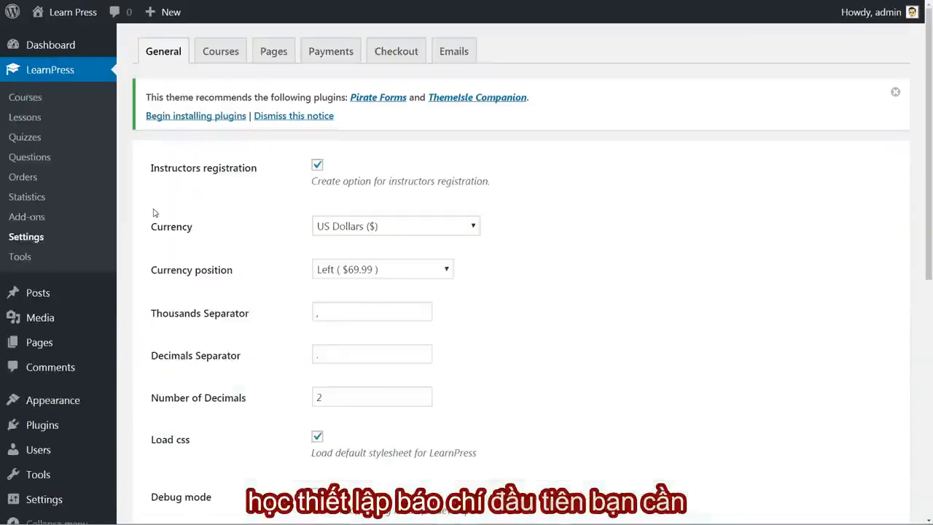
left_click(360, 227)
left_click(359, 223)
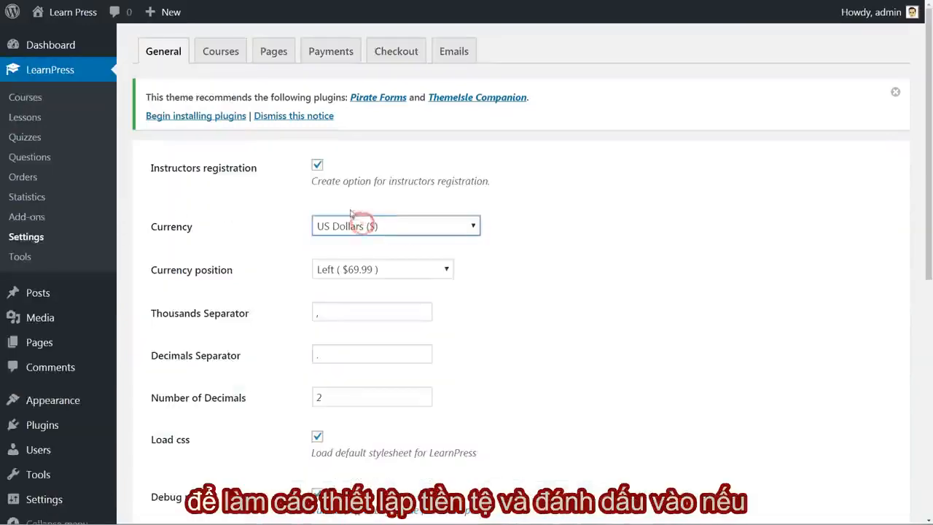
left_click(317, 166)
left_click(317, 166)
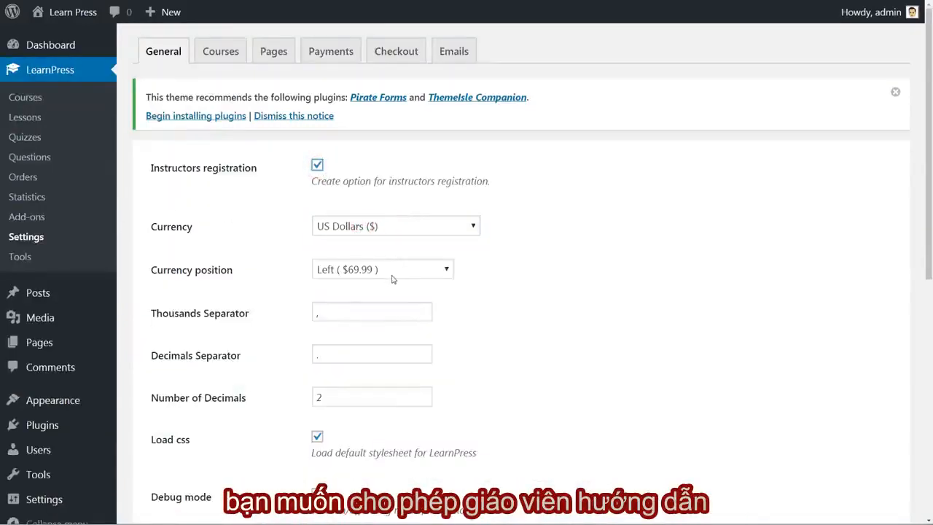
scroll(393, 279, "down", 2)
scroll(393, 279, "down", 1)
scroll(393, 279, "down", 1)
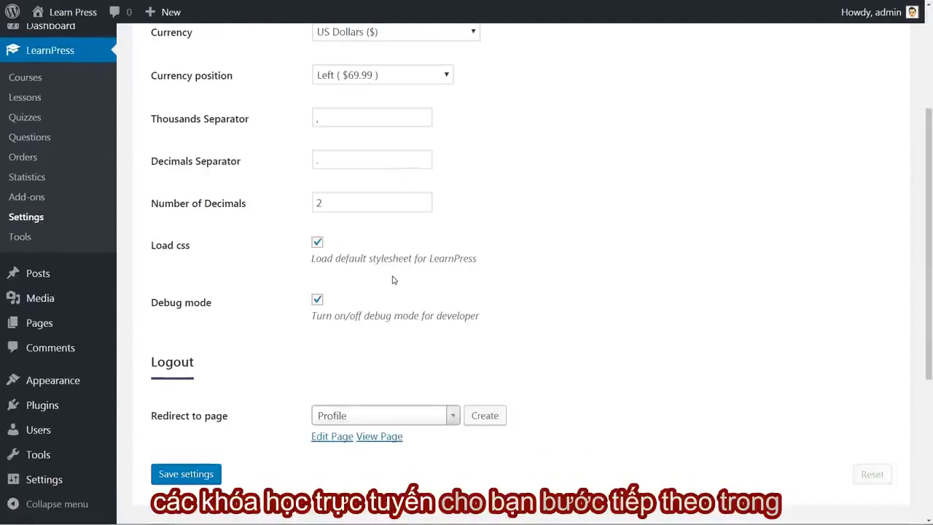
scroll(393, 279, "up", 3)
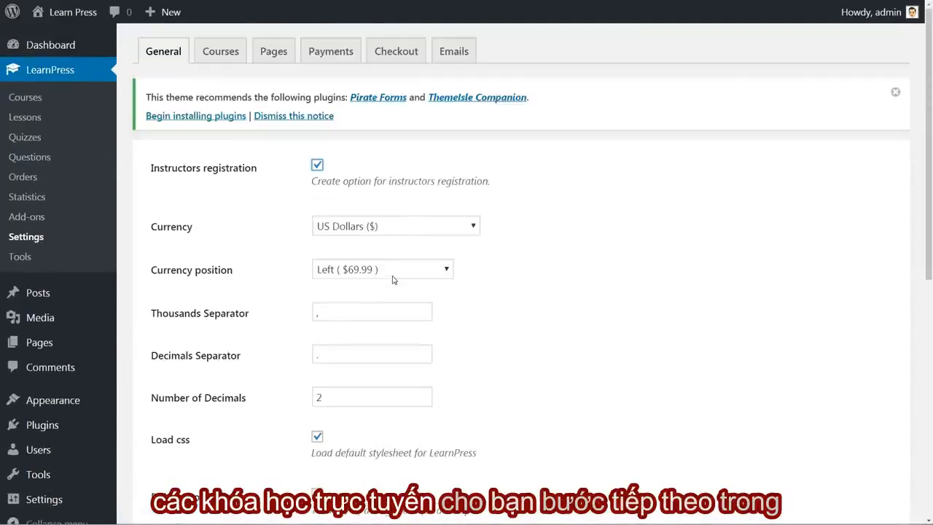
Open the LearnPress course settings and examine the courses page choices, course category base and course tag base.
left_click(222, 55)
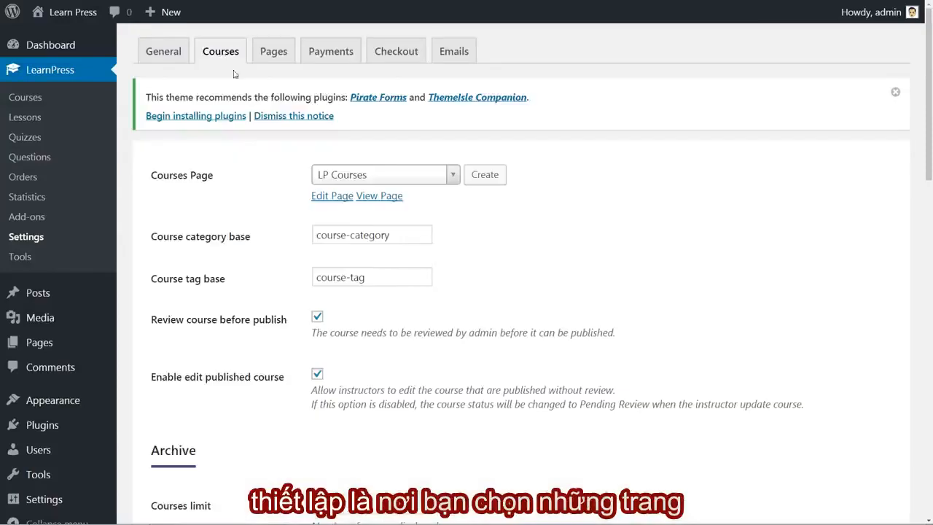
left_click(453, 177)
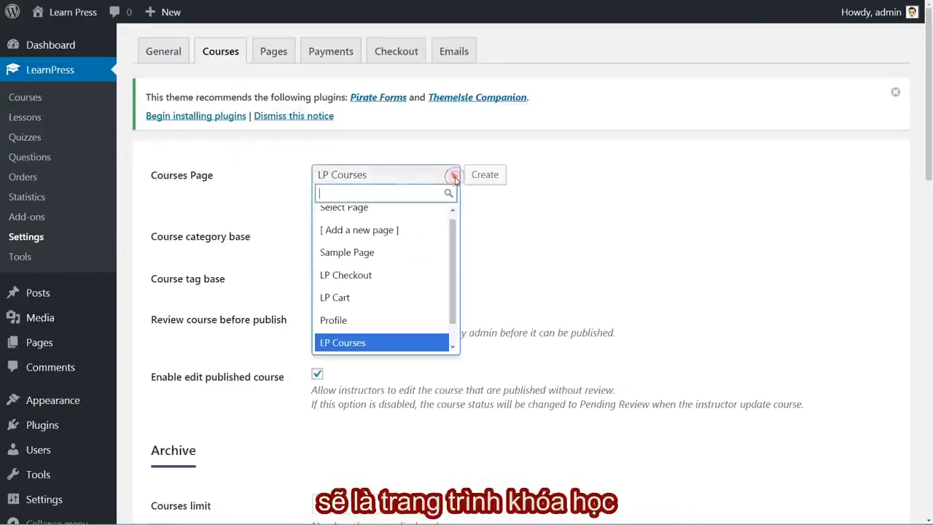
left_click(454, 178)
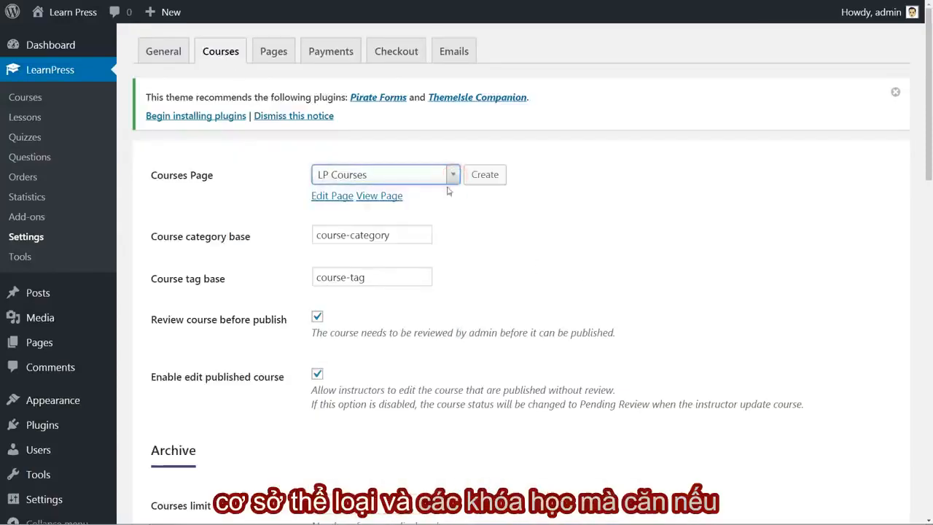
left_click(392, 238)
left_click(369, 280)
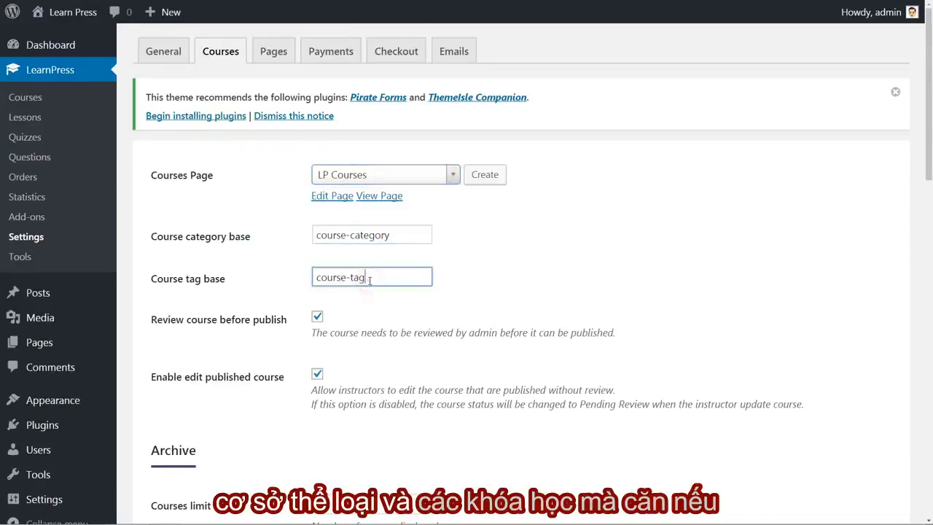
Examine the options for reviewing courses before publishing and for editing published courses.
scroll(370, 280, "down", 2)
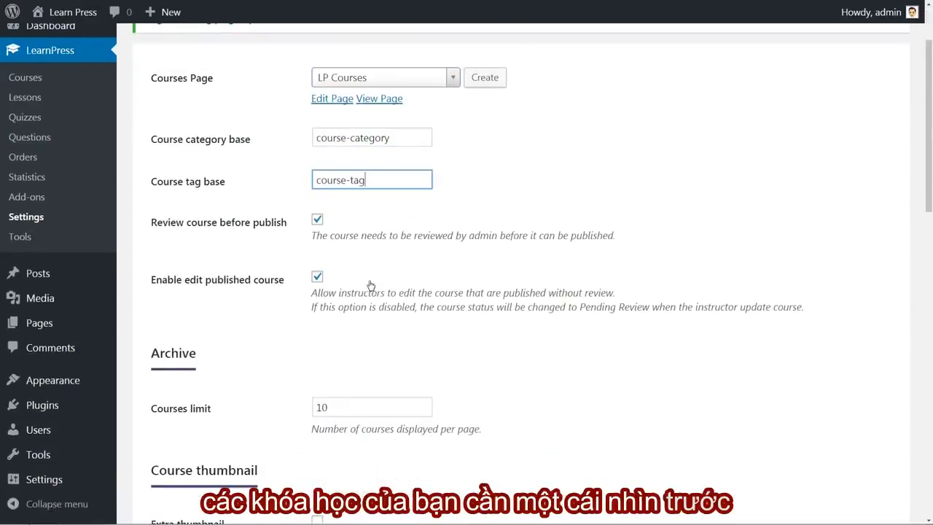
scroll(371, 285, "down", 2)
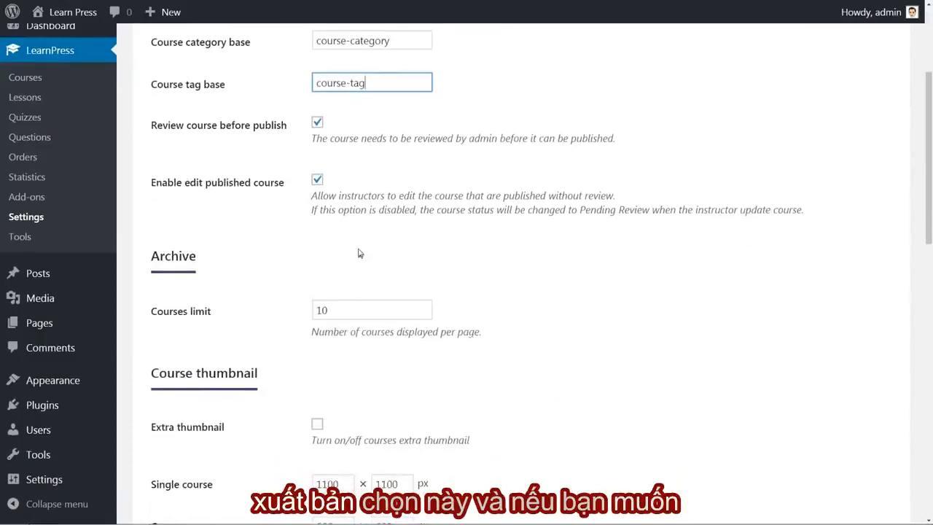
left_click(317, 121)
left_click(317, 121)
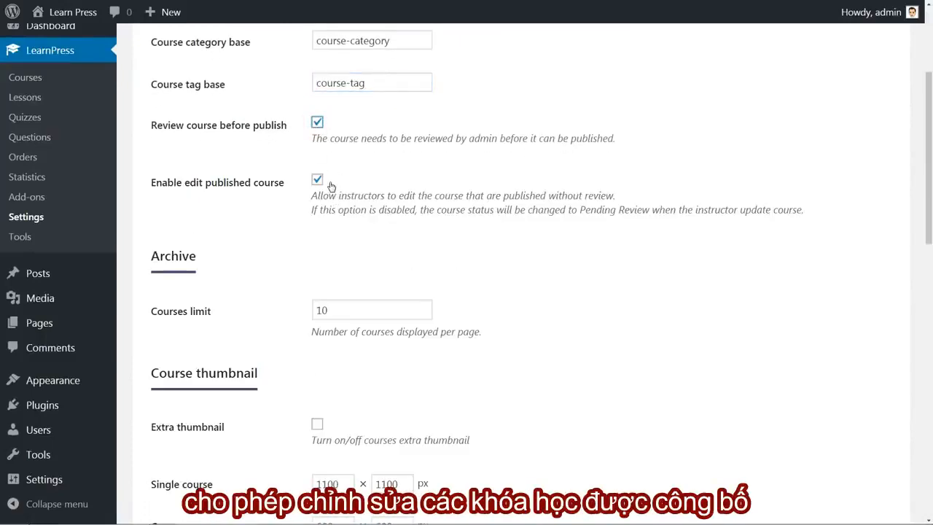
left_click(317, 180)
left_click(317, 180)
Check the archive's courses limit and turn on the extra thumbnail for courses.
scroll(355, 265, "down", 1)
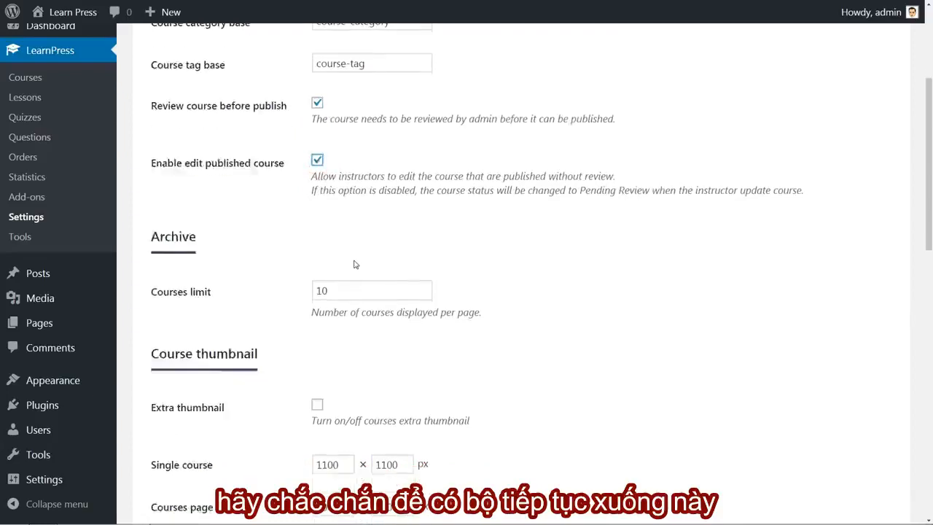
scroll(355, 265, "down", 3)
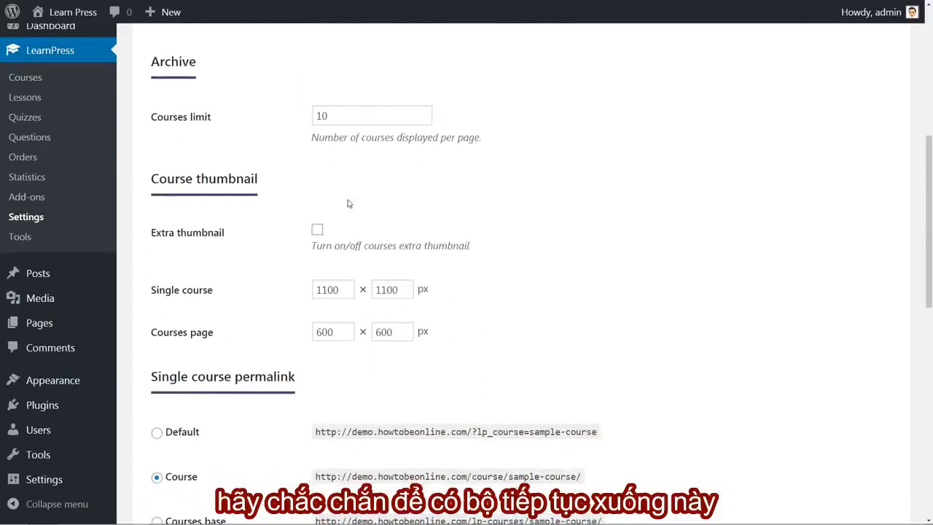
double_click(334, 117)
left_click(384, 162)
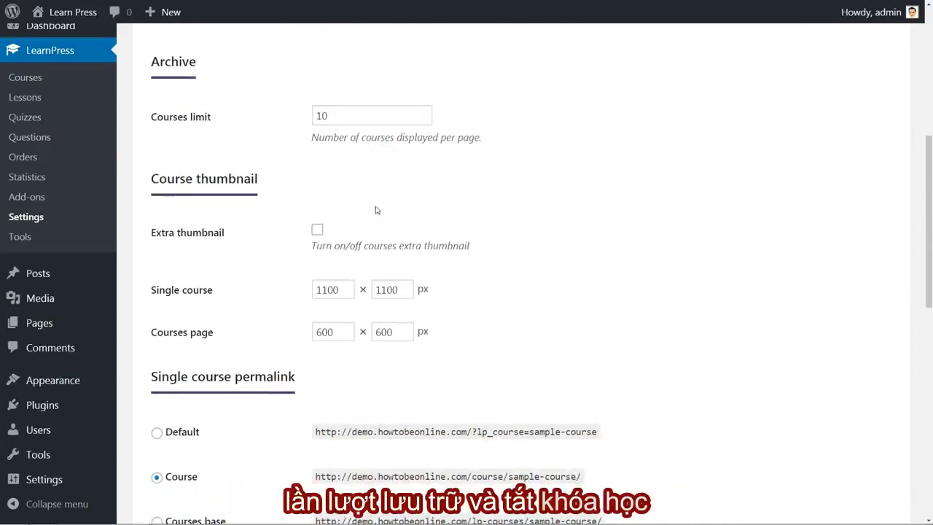
left_click(317, 229)
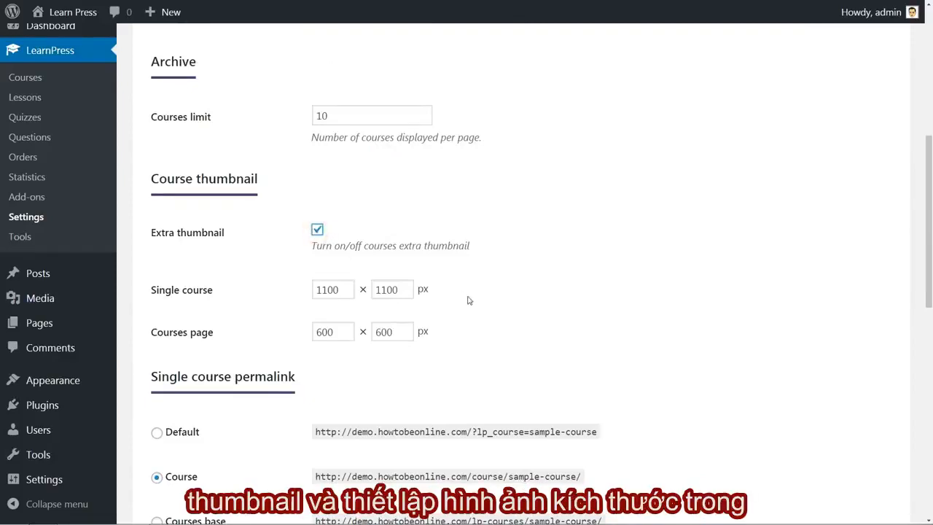
Examine the thumbnail sizes for the single course and courses page, along with the single course permalink options.
double_click(328, 289)
double_click(325, 332)
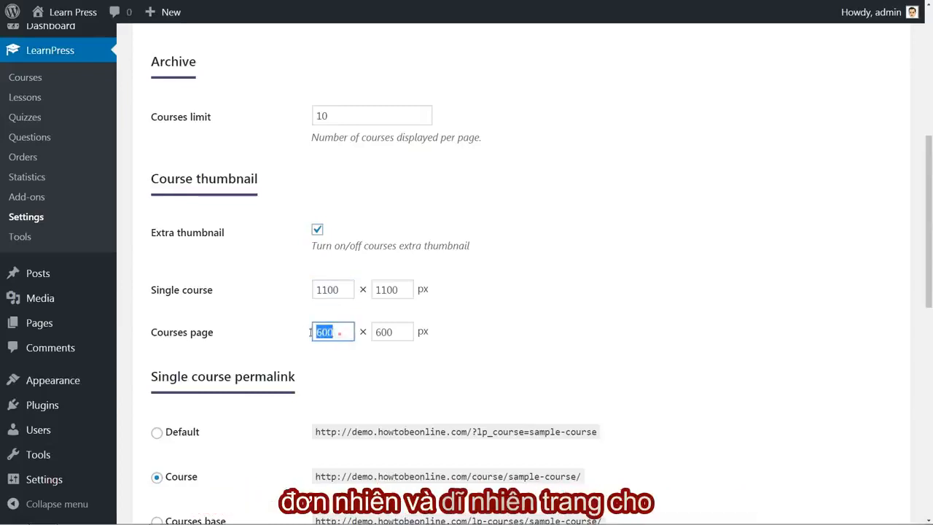
left_click(447, 338)
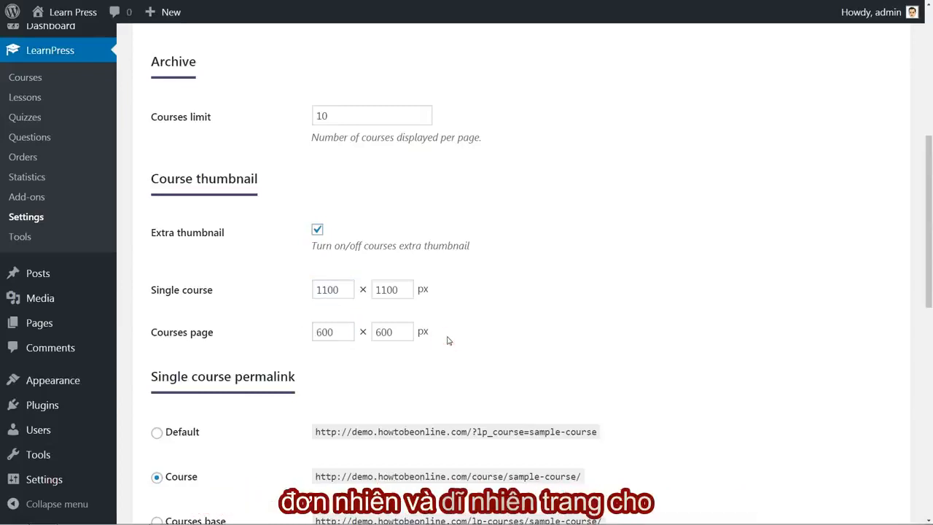
scroll(449, 340, "down", 2)
scroll(448, 340, "down", 1)
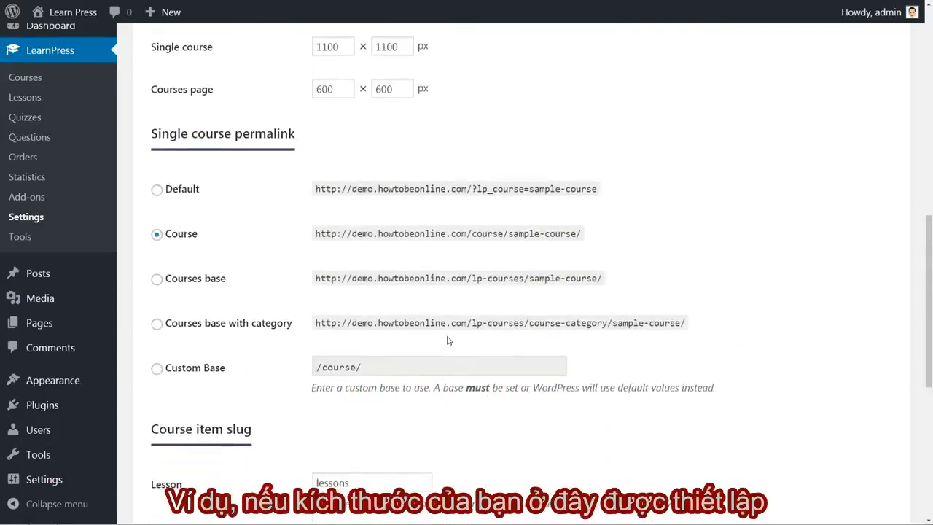
scroll(448, 340, "up", 3)
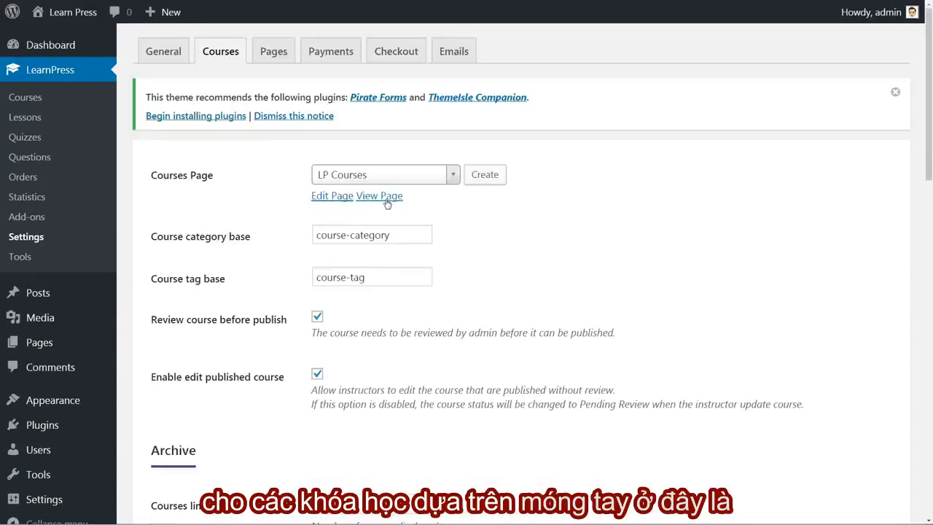
Review the single course permalink structures and select the Course option.
left_click(380, 197)
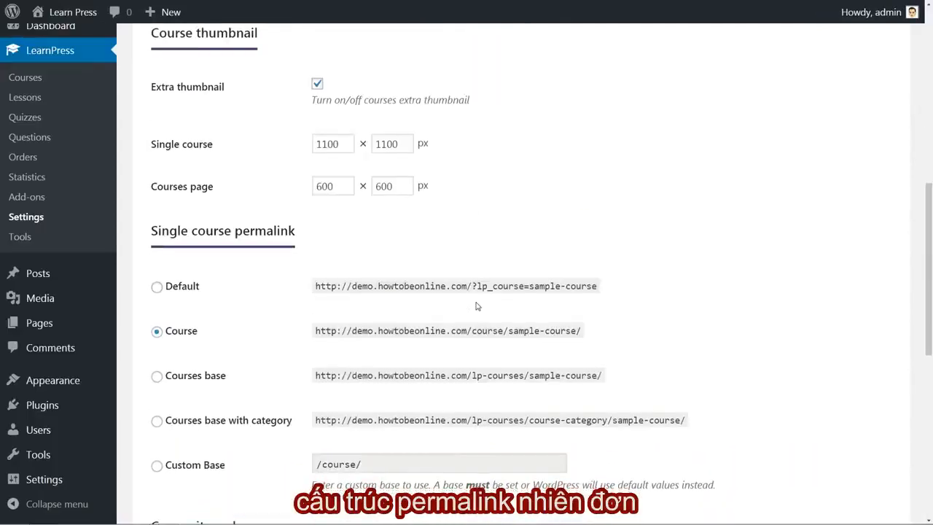
scroll(478, 306, "down", 2)
scroll(477, 306, "down", 1)
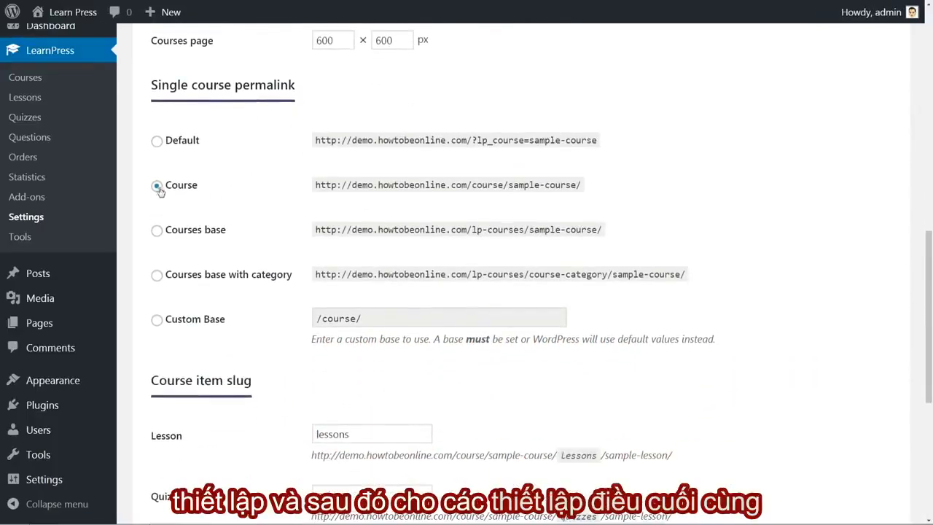
left_click(156, 141)
left_click(156, 186)
Check the lesson and quiz slugs for course items and save the course settings.
scroll(299, 340, "down", 2)
scroll(299, 340, "down", 2)
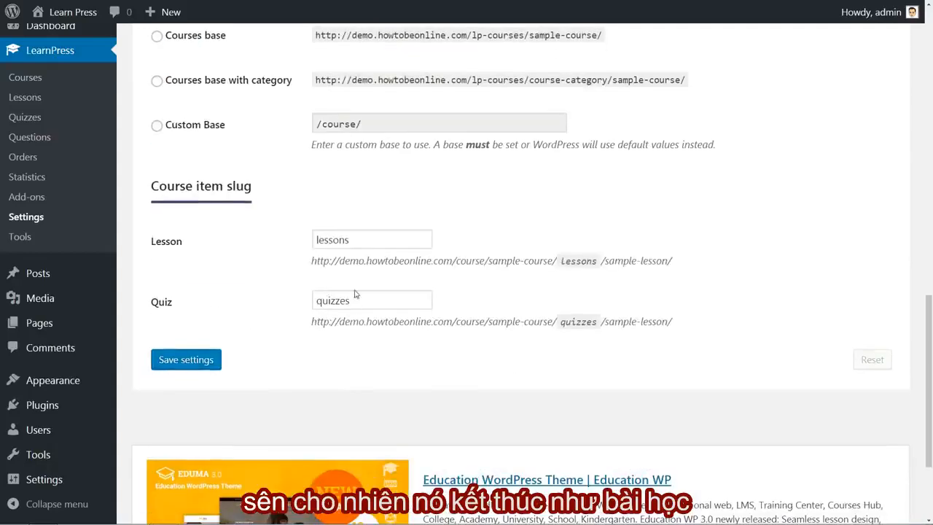
left_click(352, 240)
left_click(358, 304)
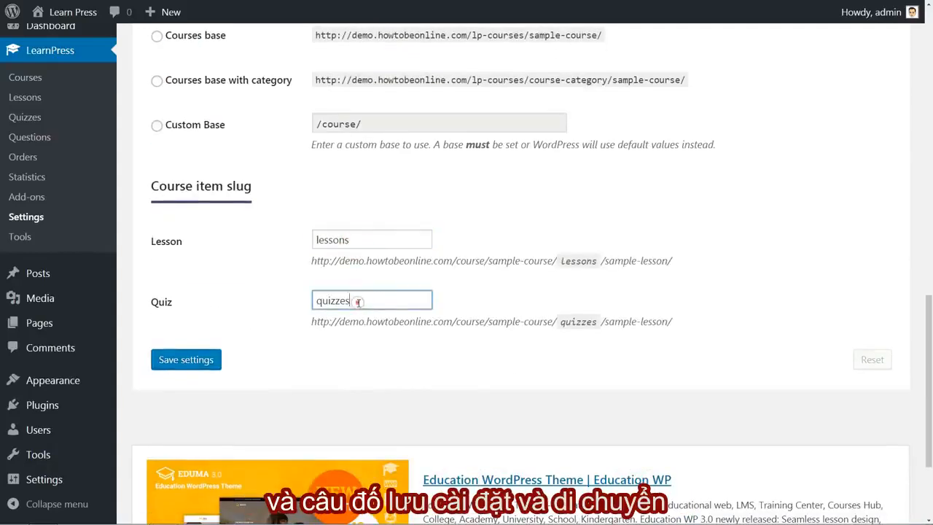
scroll(360, 362, "down", 1)
scroll(360, 362, "up", 1)
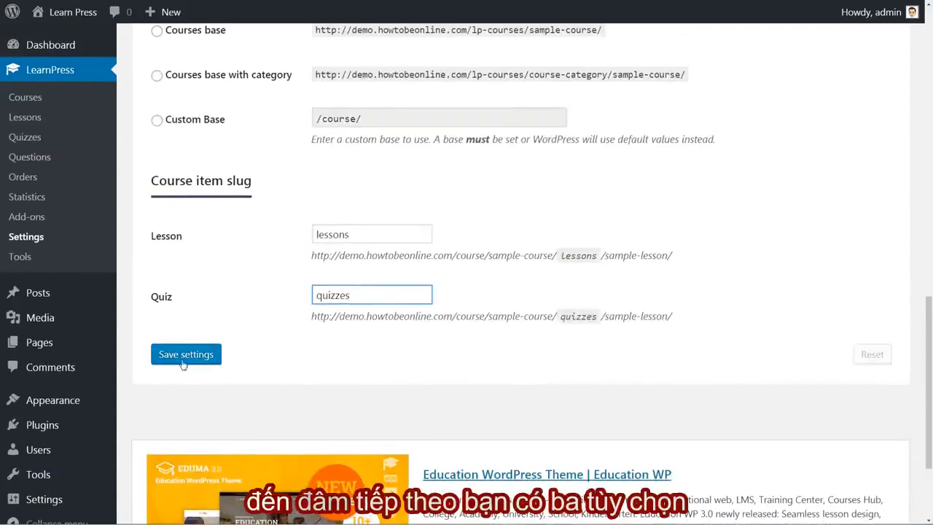
key("Tab")
key("Return")
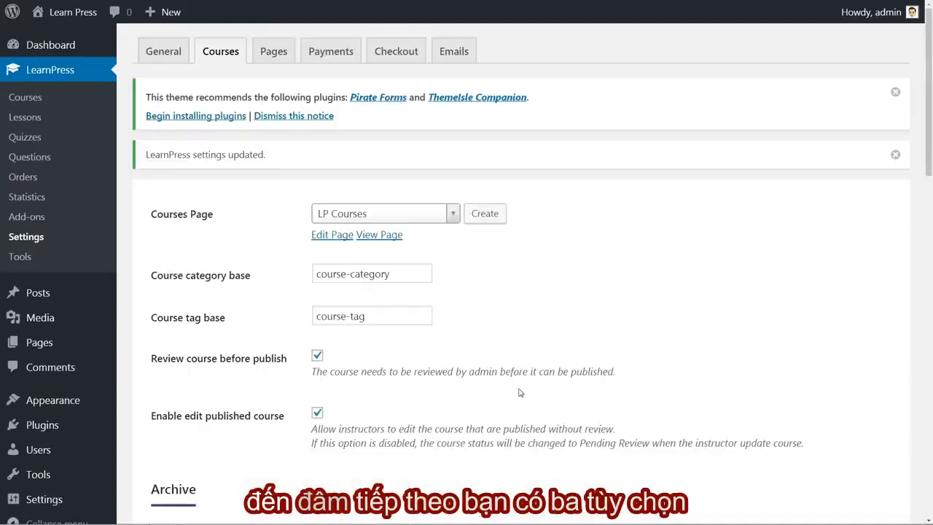
Open the LearnPress page settings and examine the quiz endpoint and the Become a teacher page choice.
left_click(275, 54)
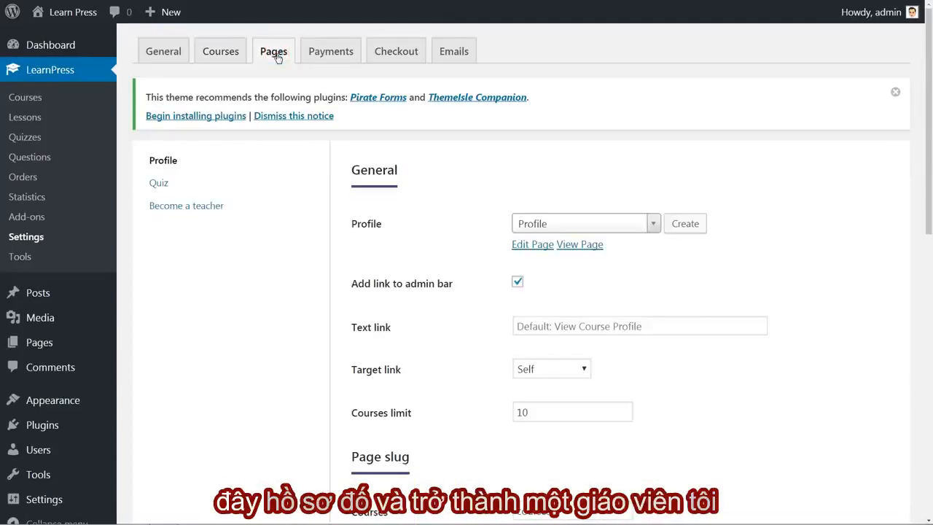
left_click(159, 183)
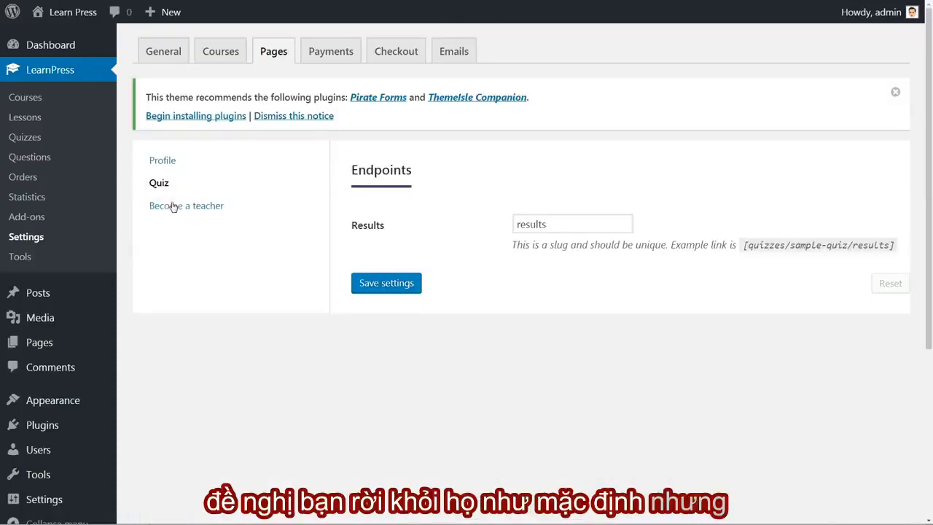
left_click(173, 205)
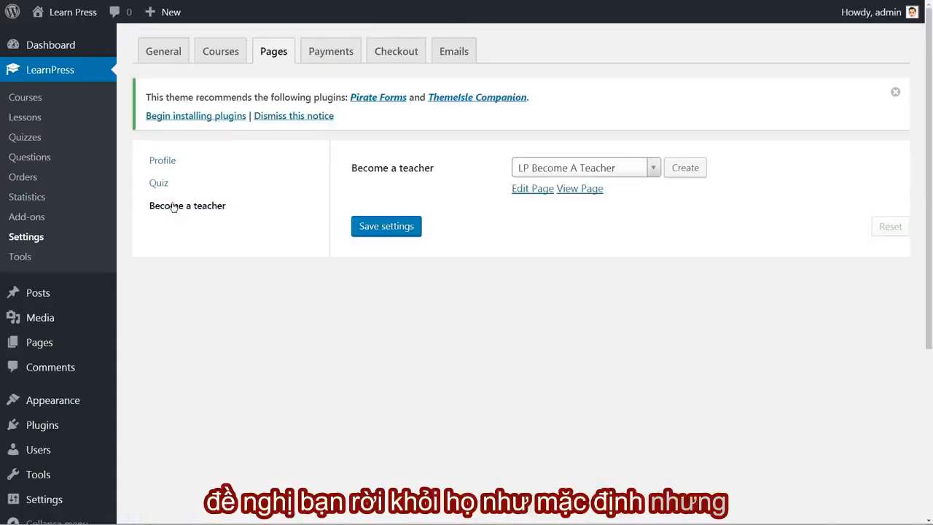
Examine the profile page settings, including the page choices, admin bar link, courses limit and page slugs.
left_click(163, 162)
scroll(658, 125, "down", 1)
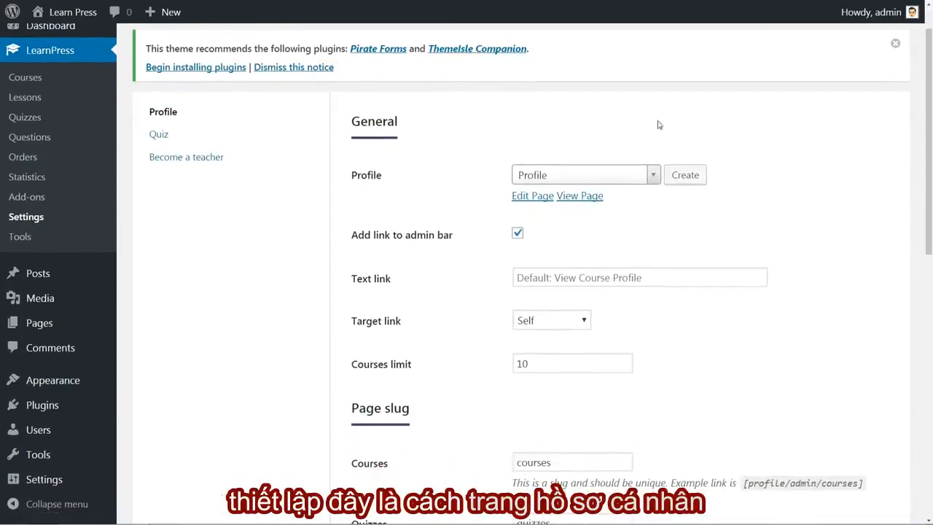
left_click(655, 175)
left_click(653, 175)
scroll(673, 237, "down", 5)
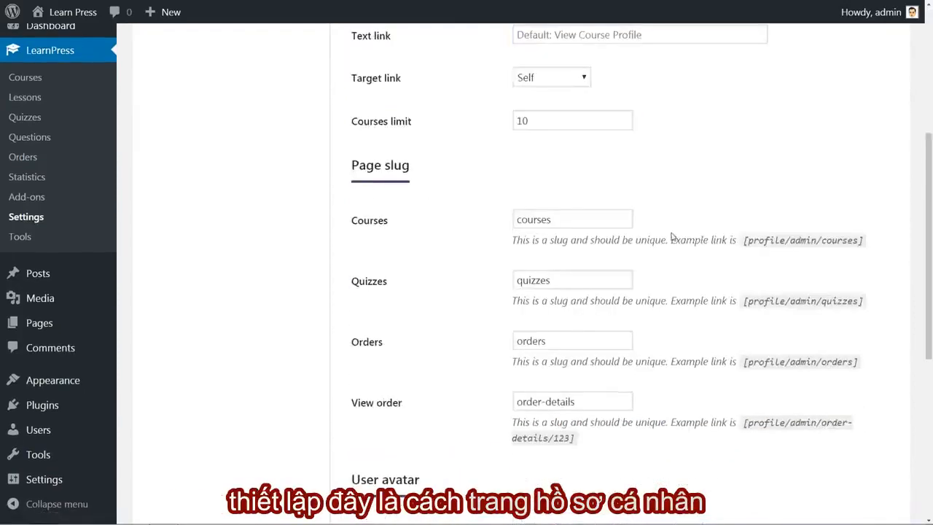
View the Profile page and the LP Become A Teacher page on the live site.
scroll(673, 238, "up", 6)
left_click(589, 245)
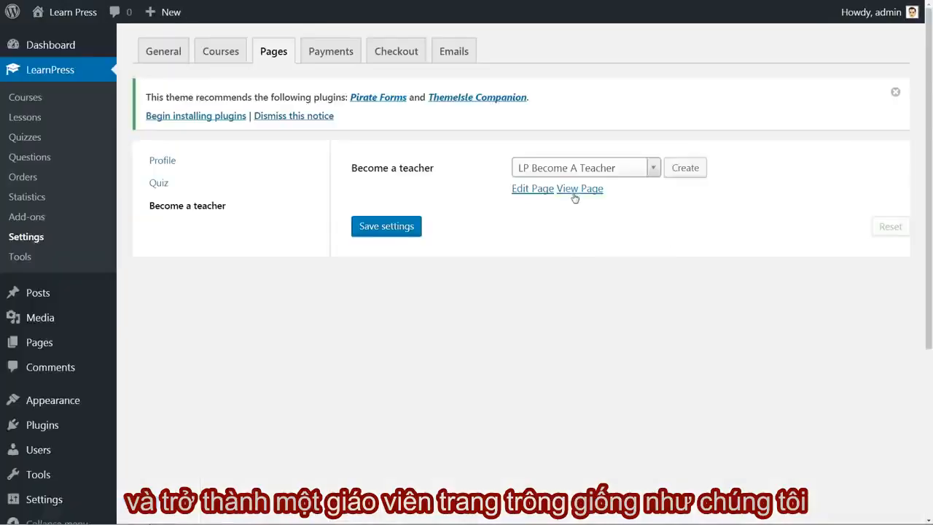
left_click(575, 191)
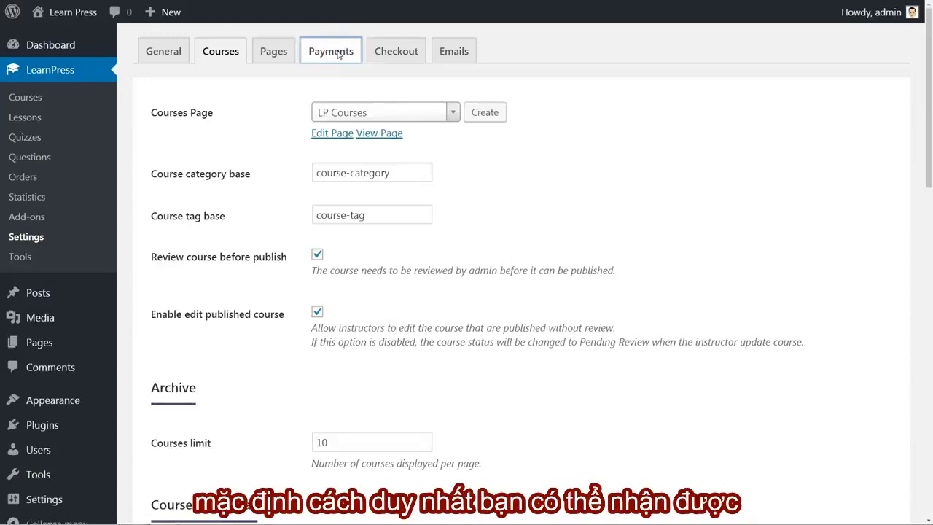
Open the LearnPress payment settings and browse the premium add-ons for other payment gateways.
left_click(335, 50)
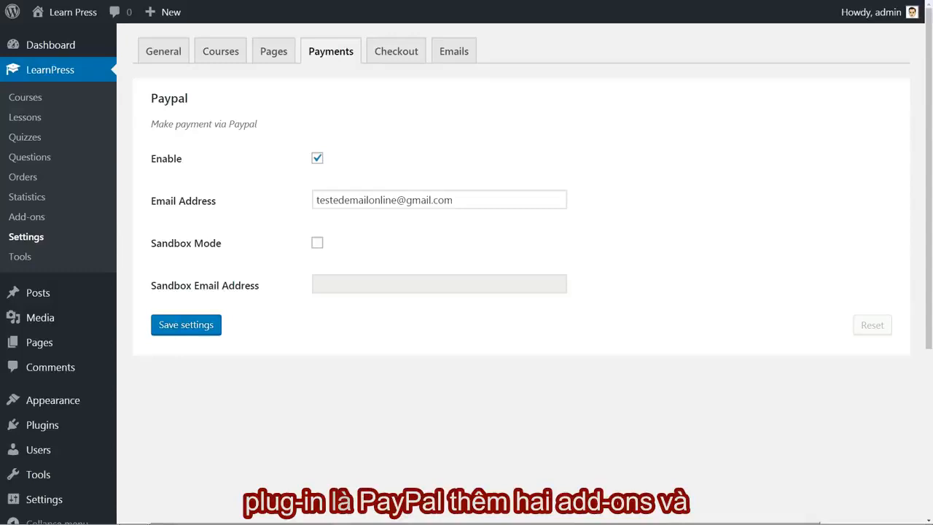
left_click(28, 217)
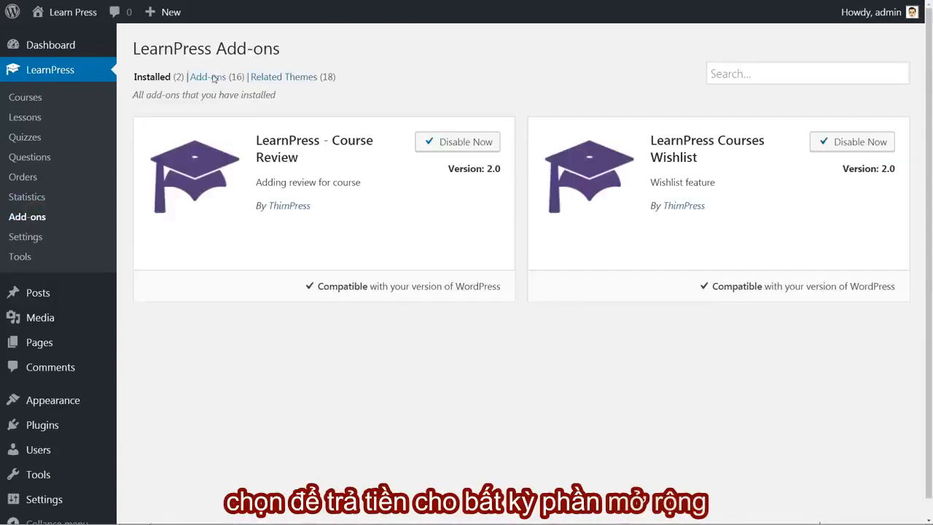
left_click(213, 78)
left_click_drag(929, 120, 930, 82)
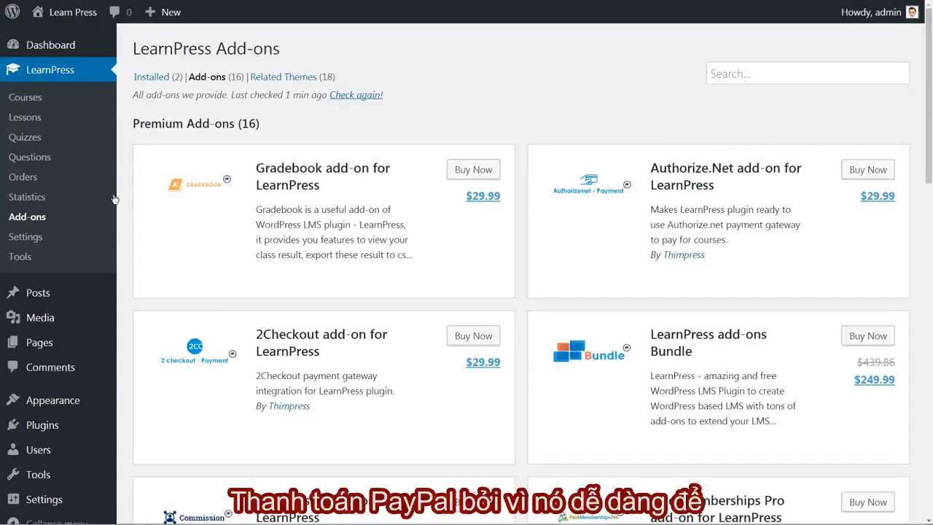
Return to the LearnPress payment settings and check the PayPal email address.
left_click(25, 239)
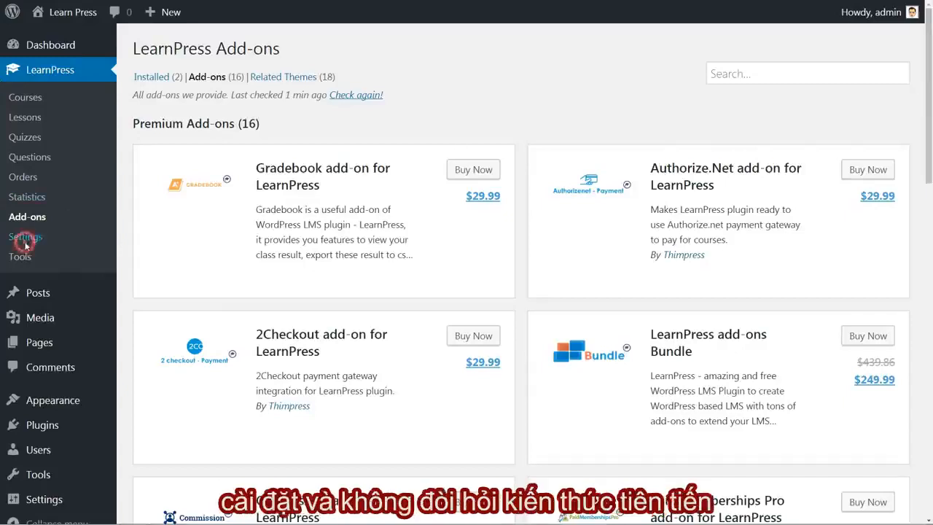
left_click(326, 55)
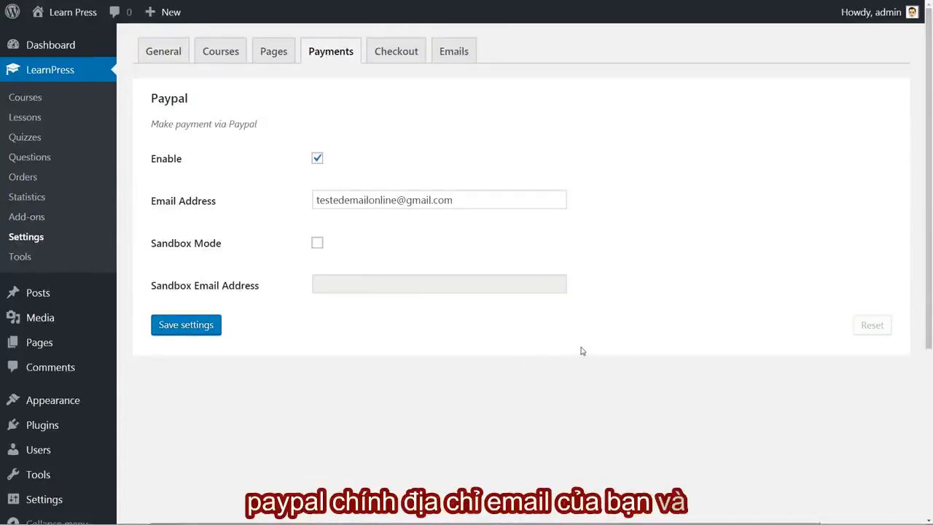
left_click(396, 200)
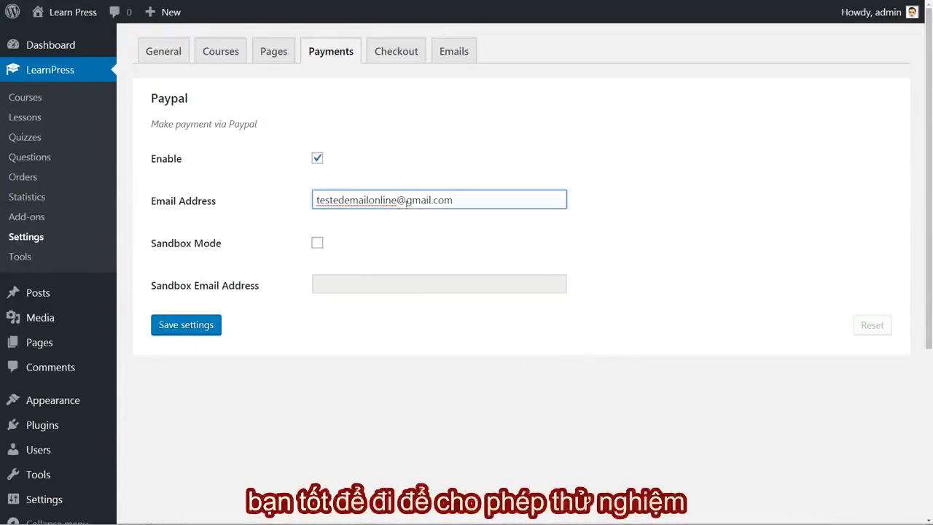
left_click_drag(459, 200, 281, 197)
left_click(450, 221)
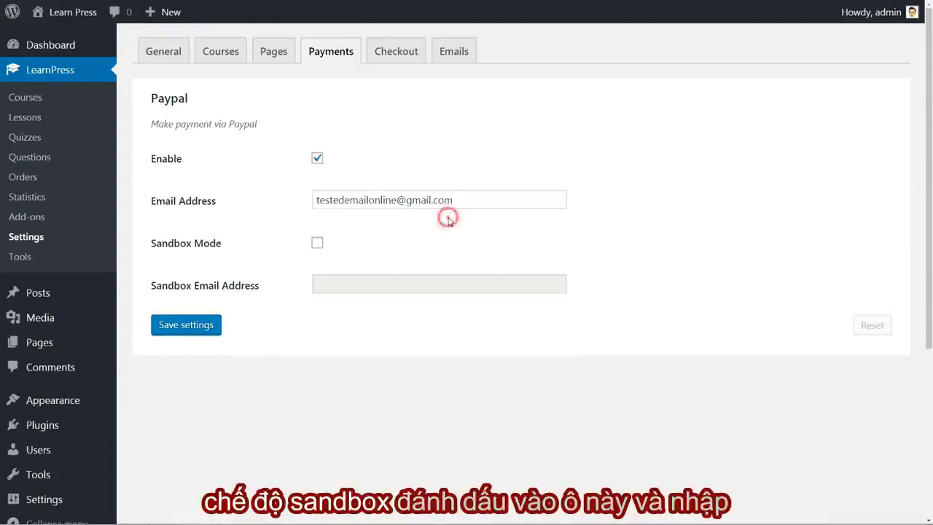
Turn on PayPal sandbox mode, reuse the PayPal email as the sandbox email address, and save the settings.
left_click(317, 243)
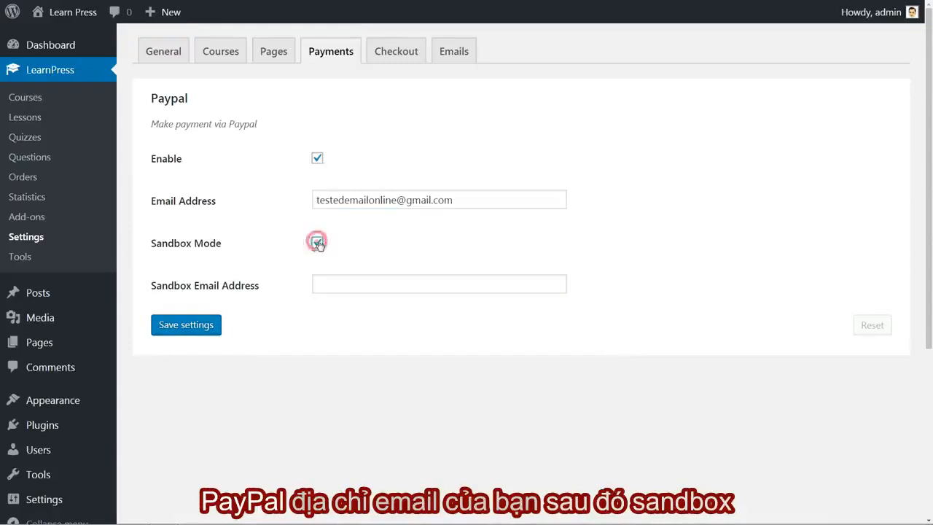
left_click(332, 281)
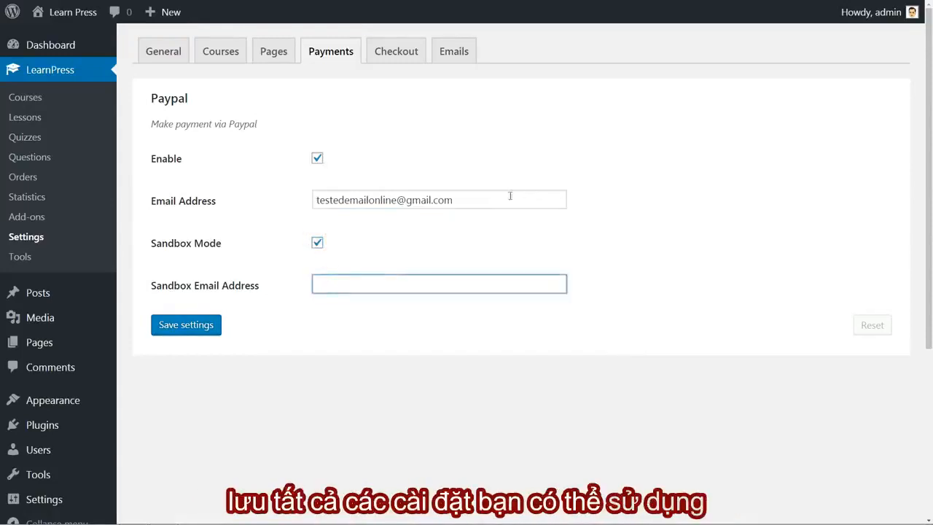
triple_click(509, 197)
key("ctrl+c")
left_click(336, 278)
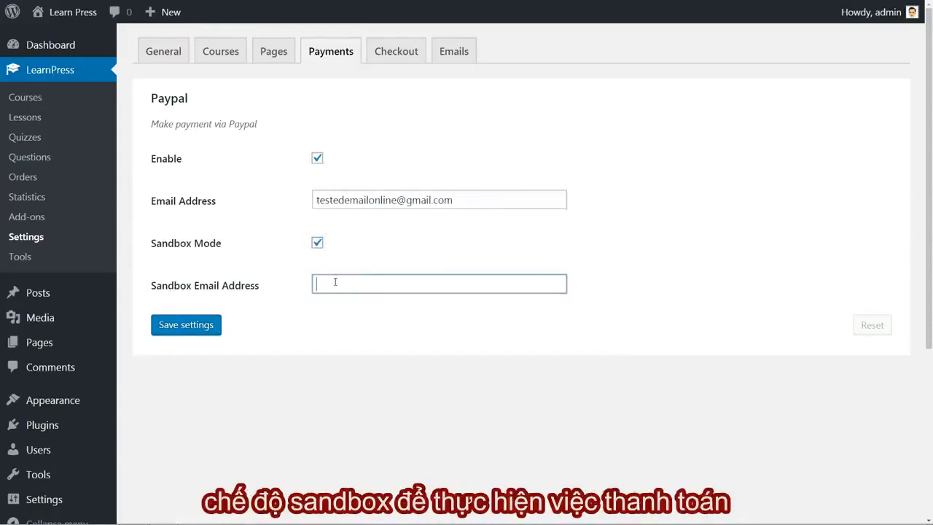
key("ctrl+v")
left_click(188, 327)
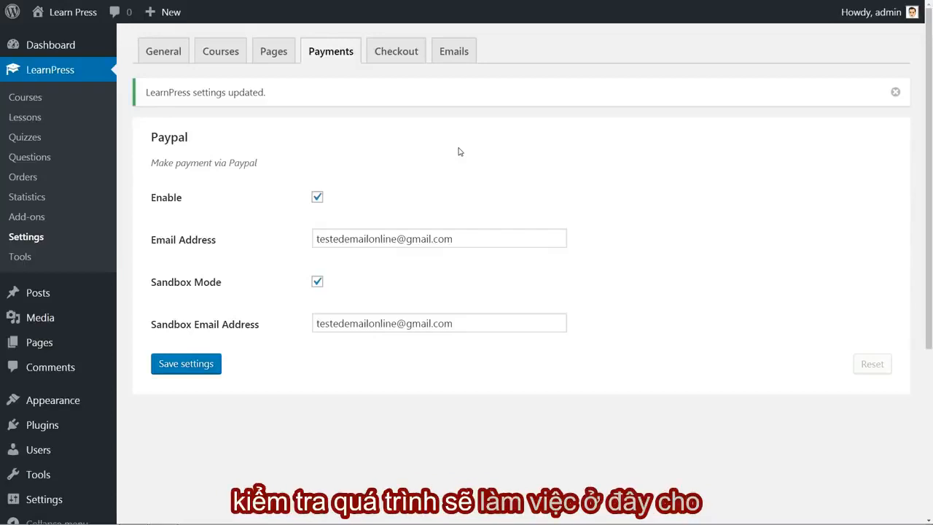
Examine the checkout settings, including the auto enroll option and the pages available as checkout page.
left_click(401, 58)
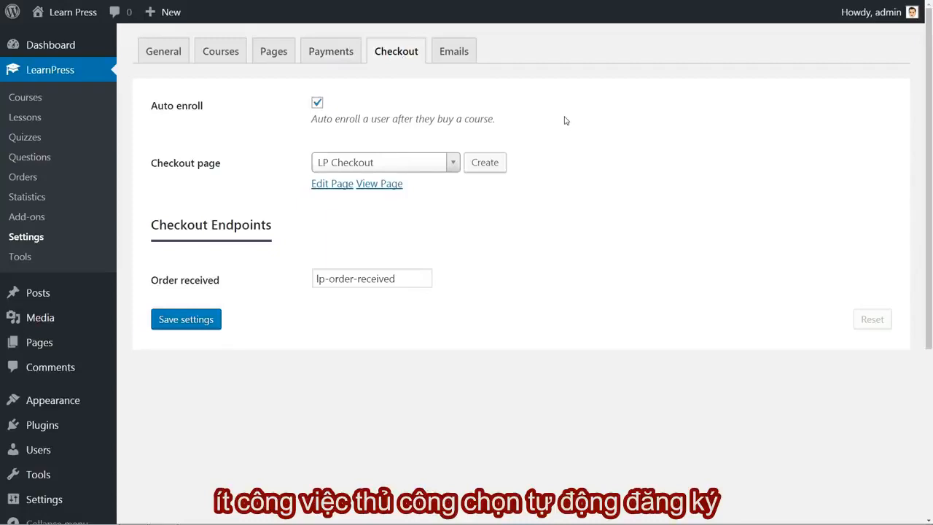
left_click(317, 104)
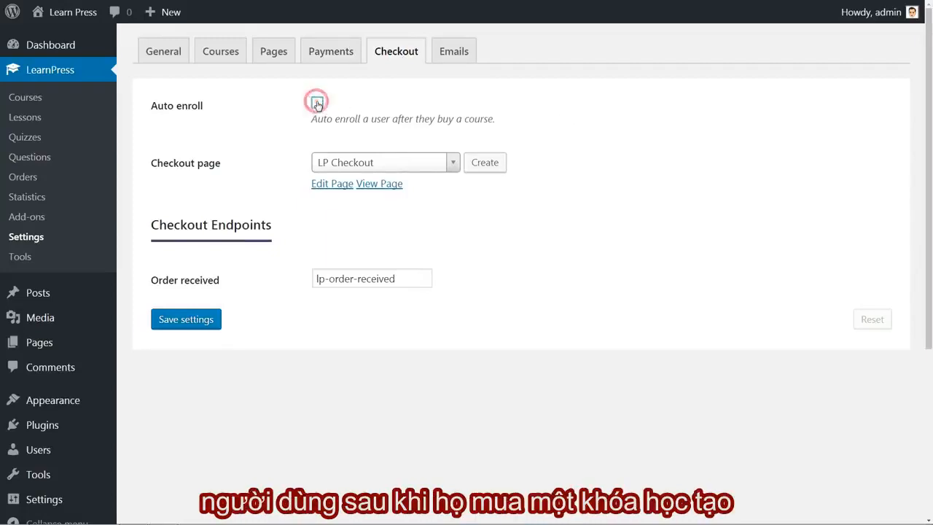
left_click(317, 103)
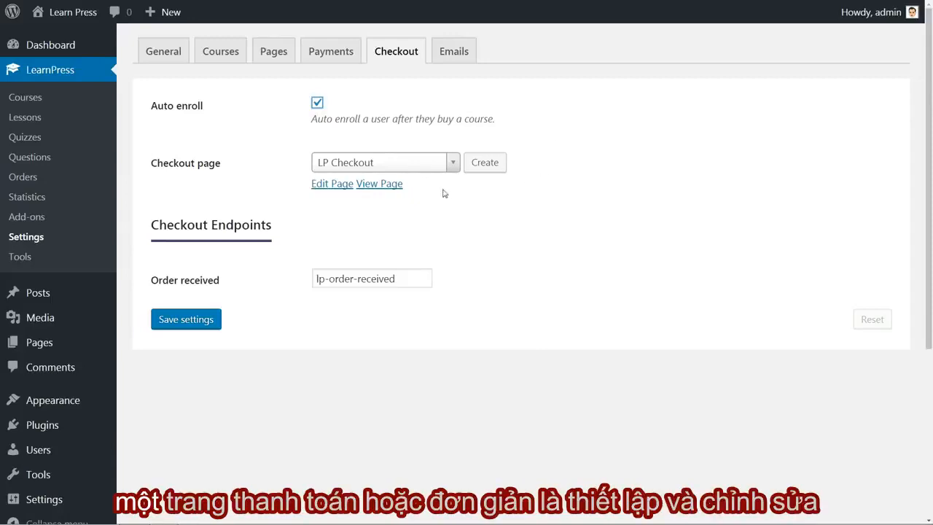
left_click(451, 164)
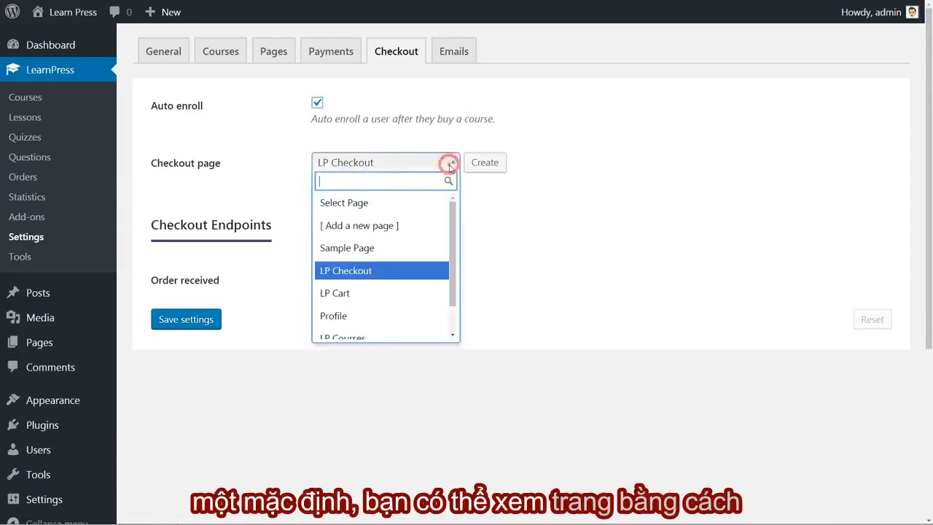
left_click(448, 162)
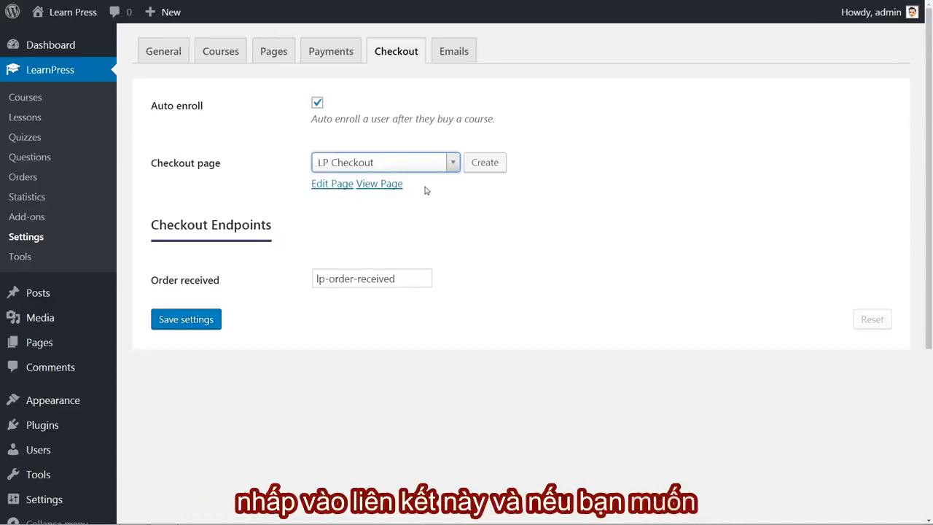
Open the LP Checkout page for editing, set its template to Full Width Page, and update the page.
left_click(386, 184)
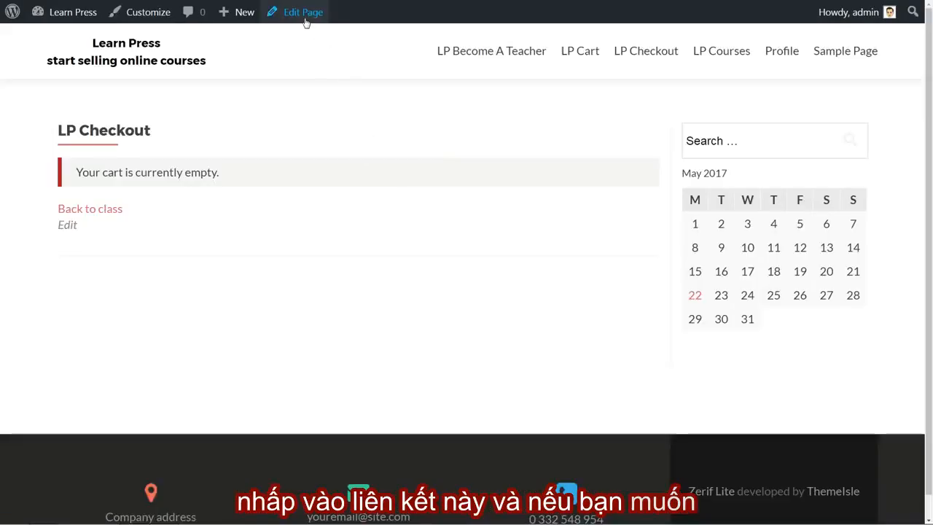
left_click(304, 16)
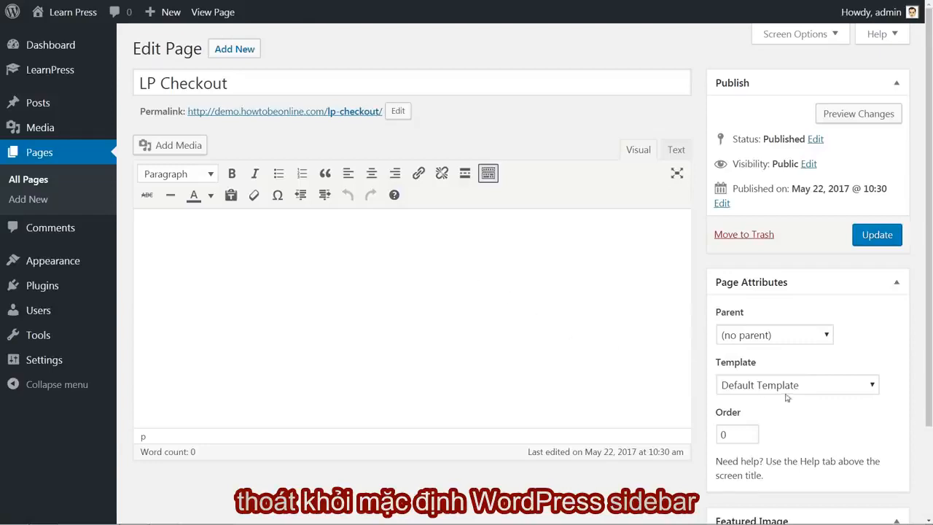
left_click(792, 391)
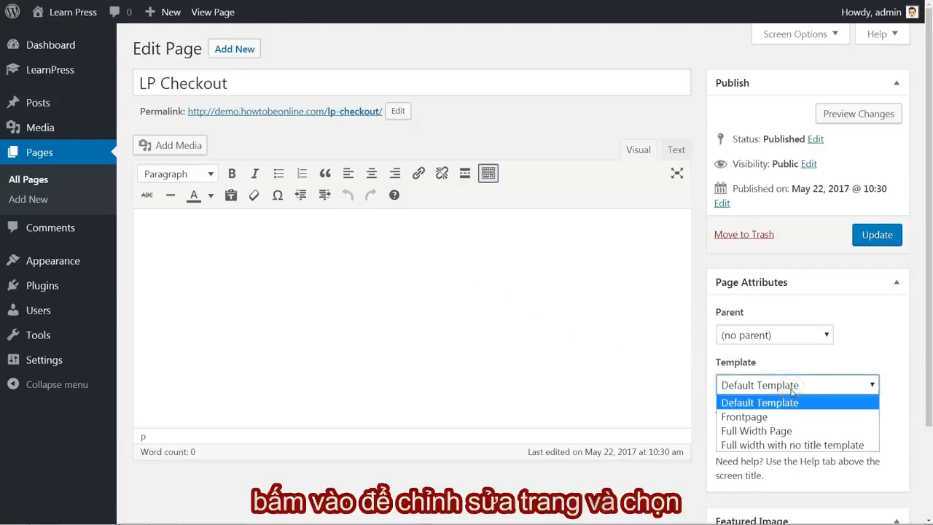
left_click(781, 431)
left_click(880, 239)
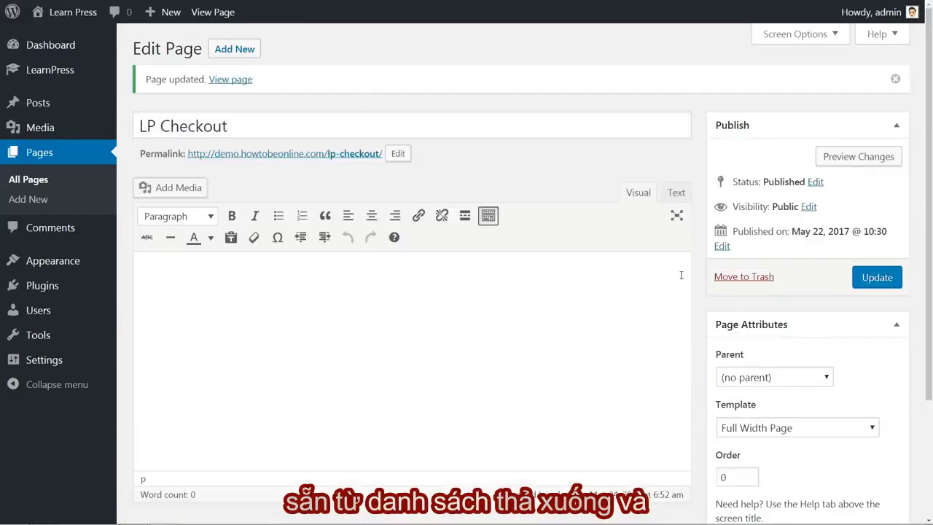
View the updated LP Checkout page, the LP Courses page and the Testing COURSE #1 page on the site.
left_click(227, 80)
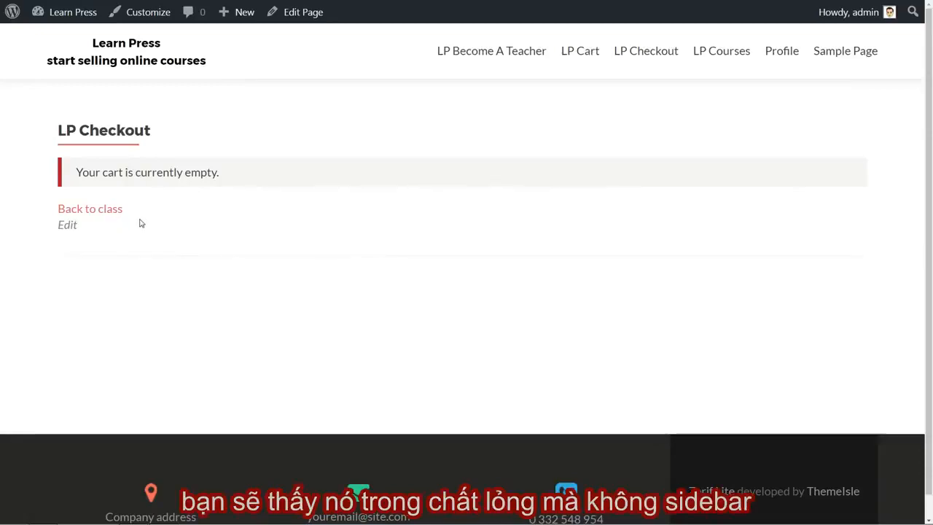
left_click(722, 52)
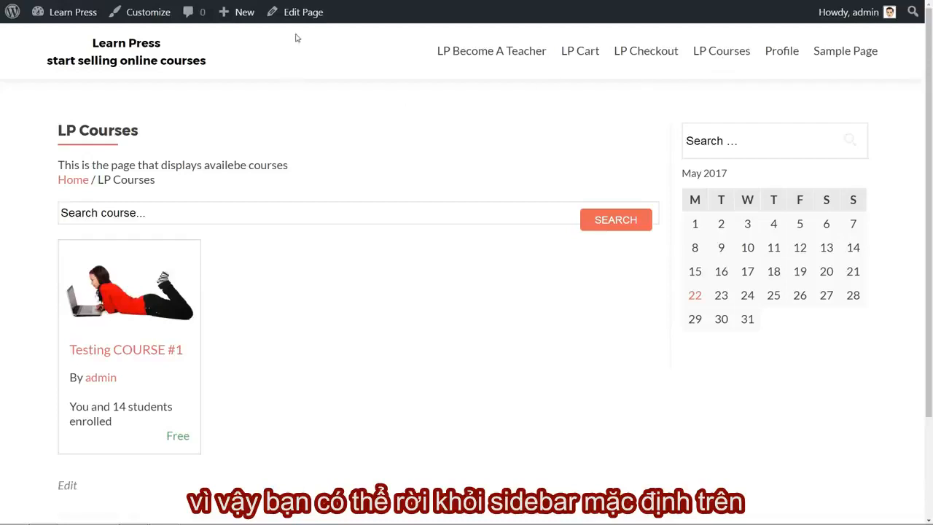
left_click(141, 317)
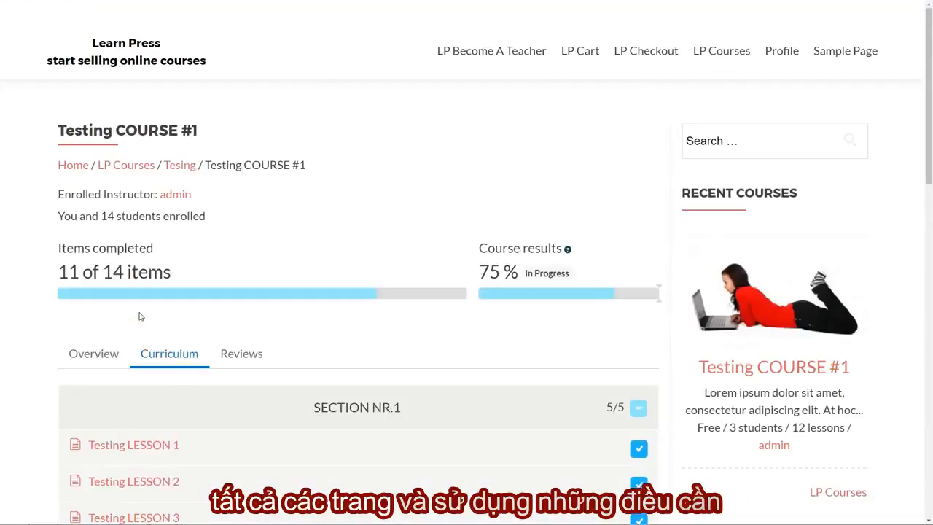
Look through the curriculum sections and the recent and popular course widgets on the Testing COURSE #1 page.
scroll(653, 345, "down", 12)
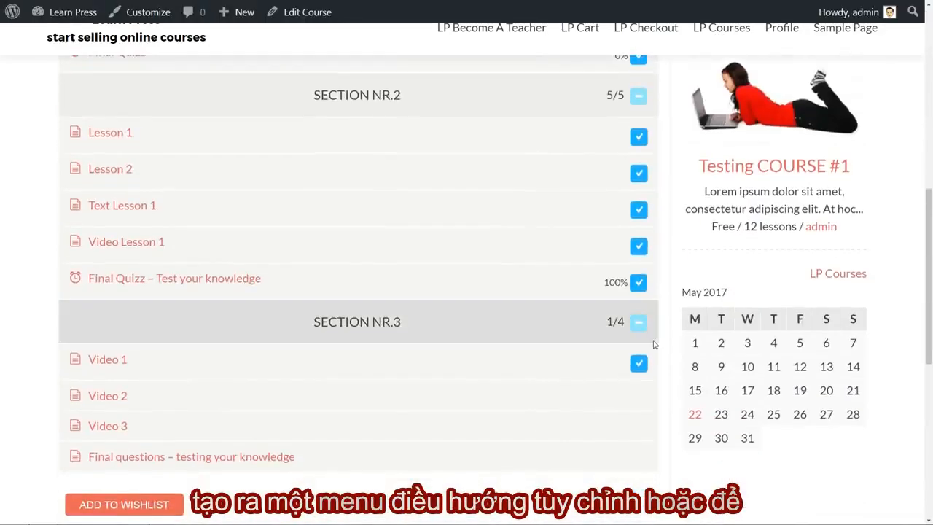
scroll(704, 334, "up", 12)
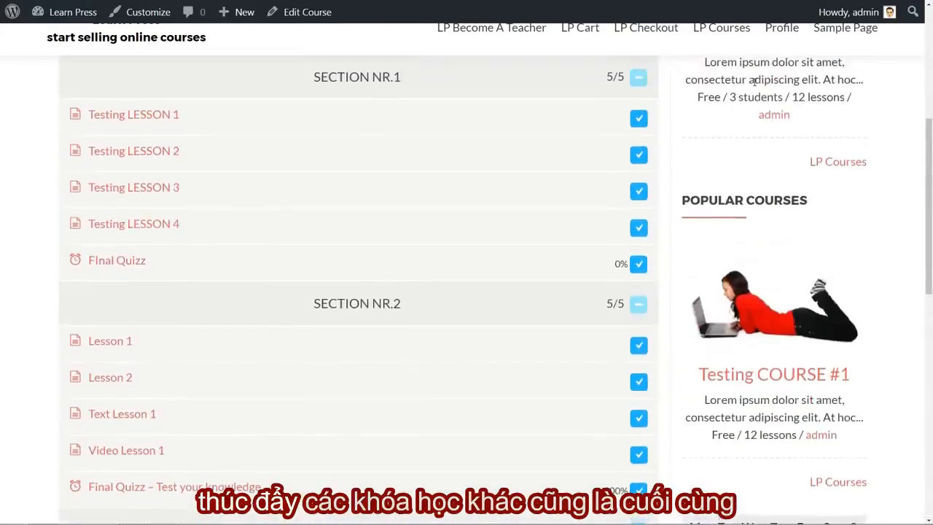
scroll(761, 291, "down", 6)
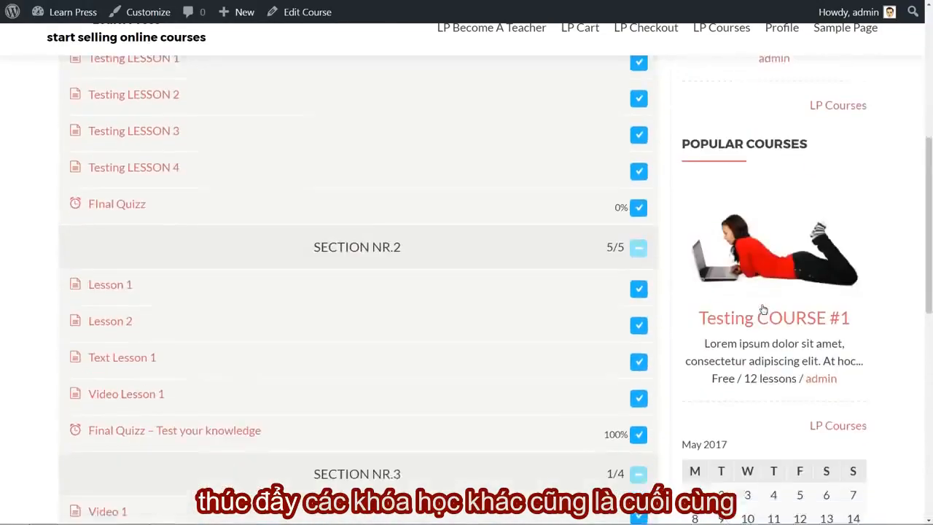
scroll(762, 302, "up", 5)
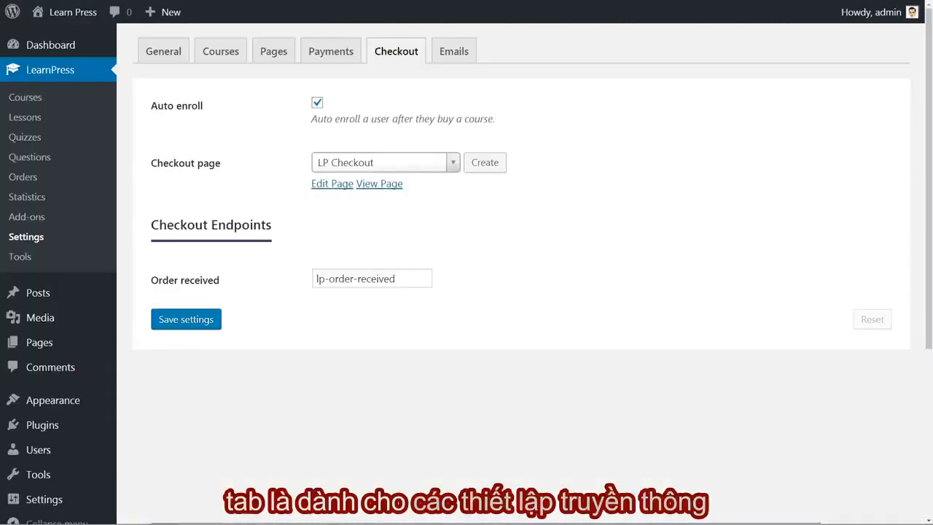
Examine the LearnPress email settings, including the general options, the New order email, and the New order customer email's content and variables.
left_click(448, 55)
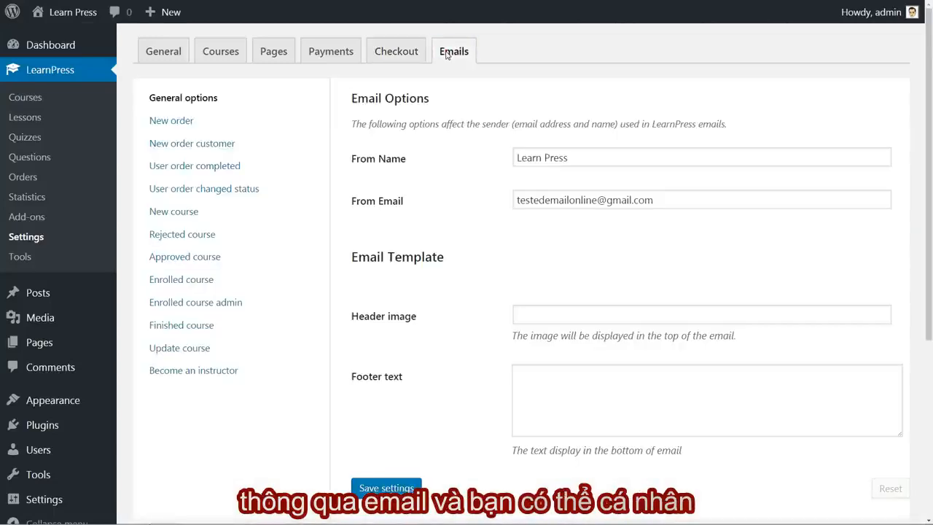
left_click(186, 122)
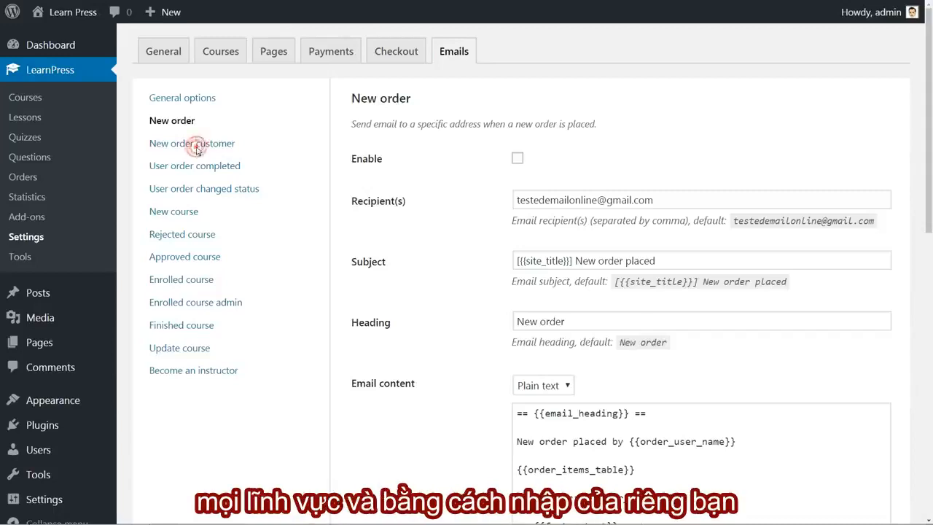
left_click(194, 144)
scroll(599, 307, "down", 5)
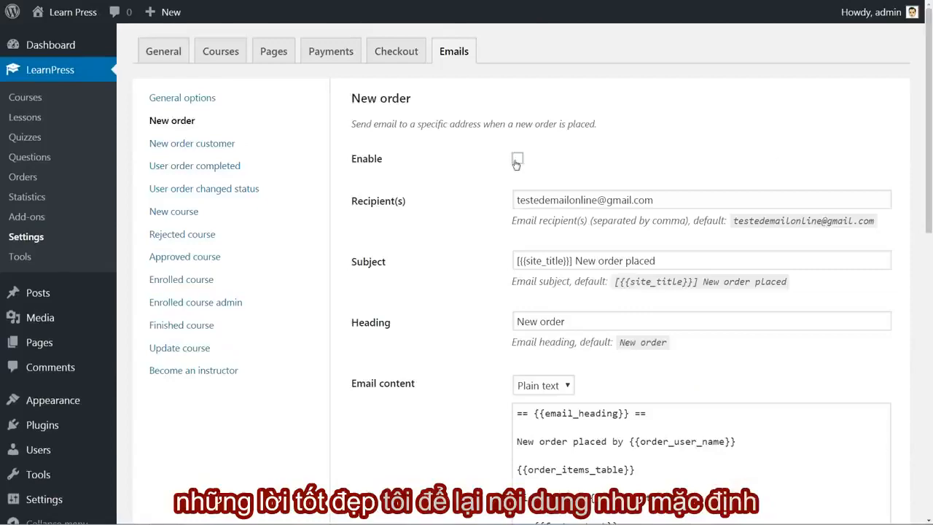
left_click(517, 159)
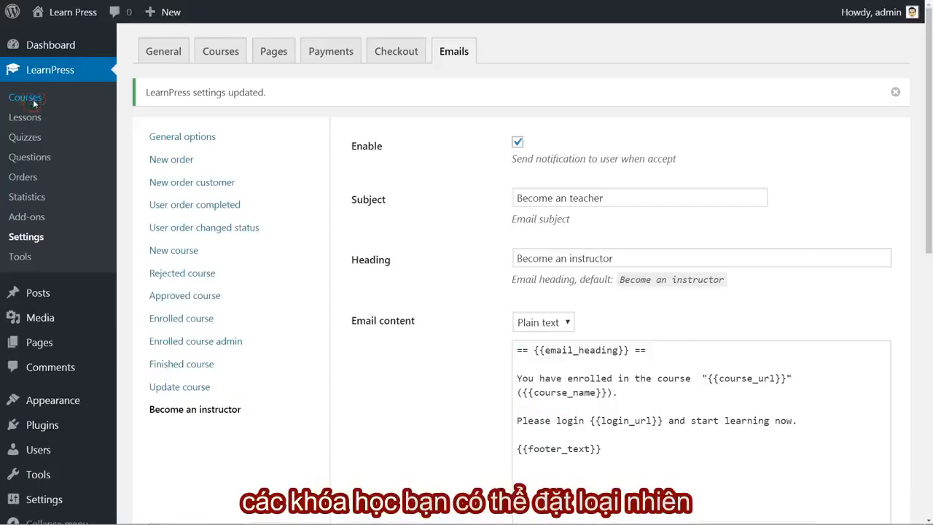
Review the LearnPress course list, the course categories and the course tags.
left_click(33, 100)
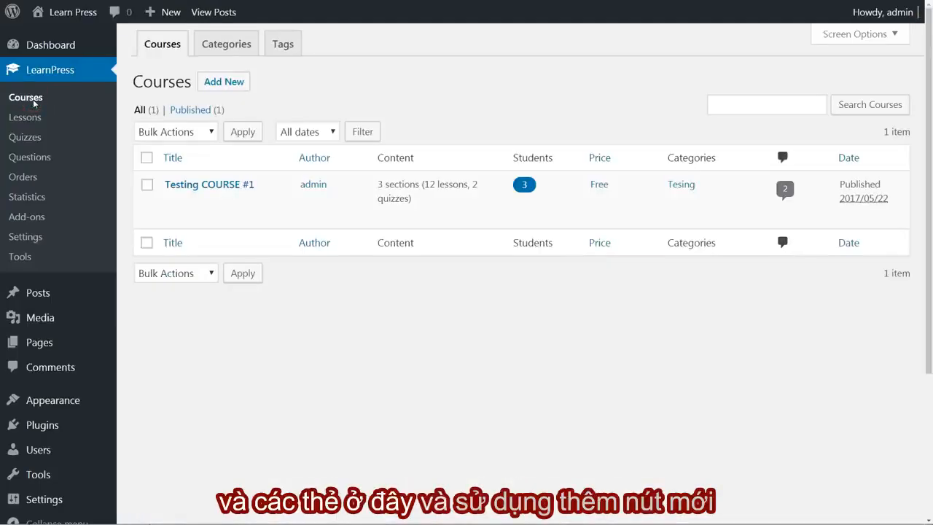
left_click(214, 44)
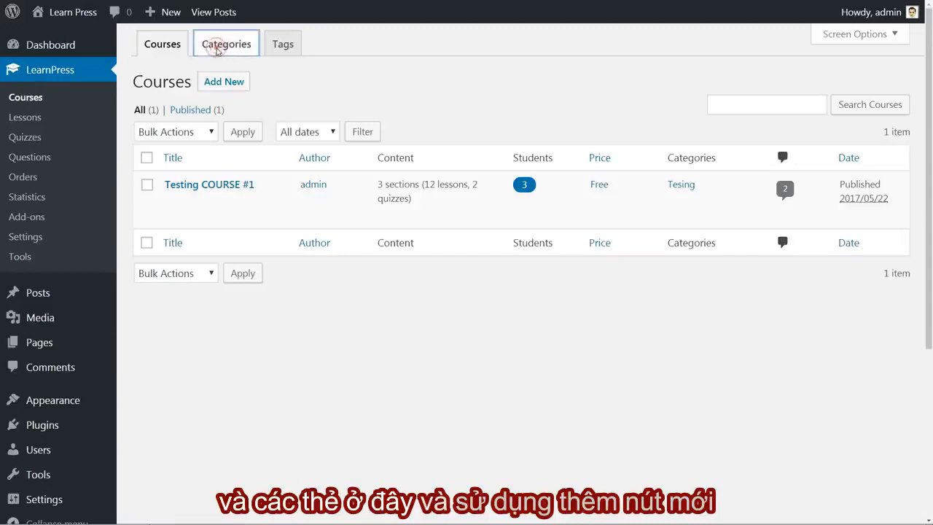
left_click(284, 51)
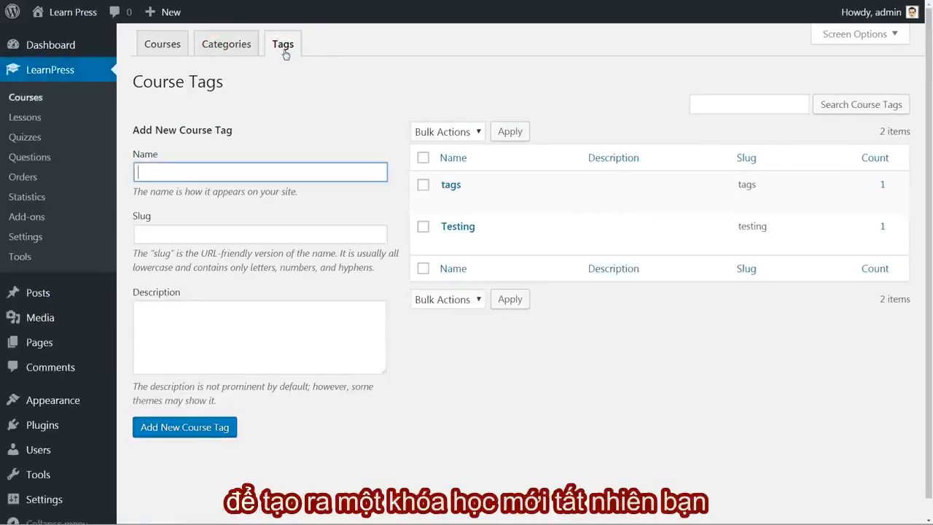
left_click(175, 48)
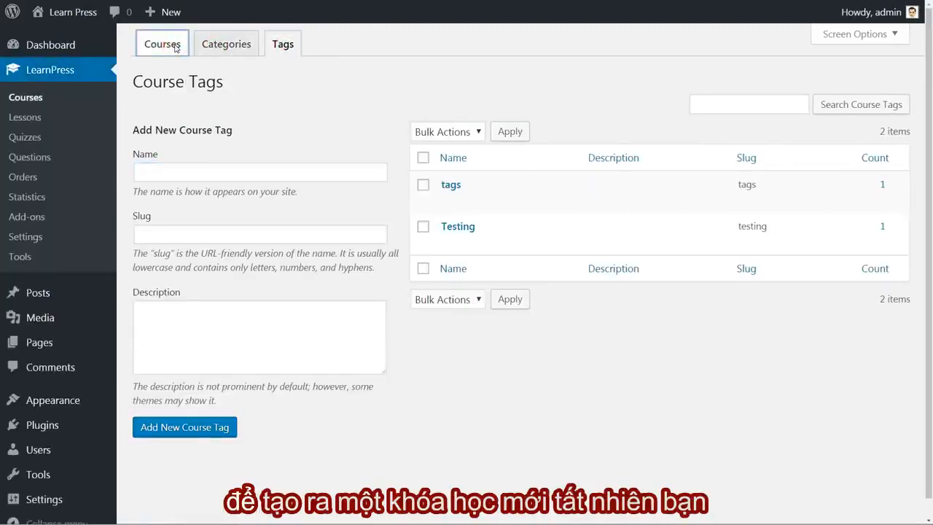
Create a new course titled "Testing COURSE" and enter "Description" as its description text.
left_click(224, 82)
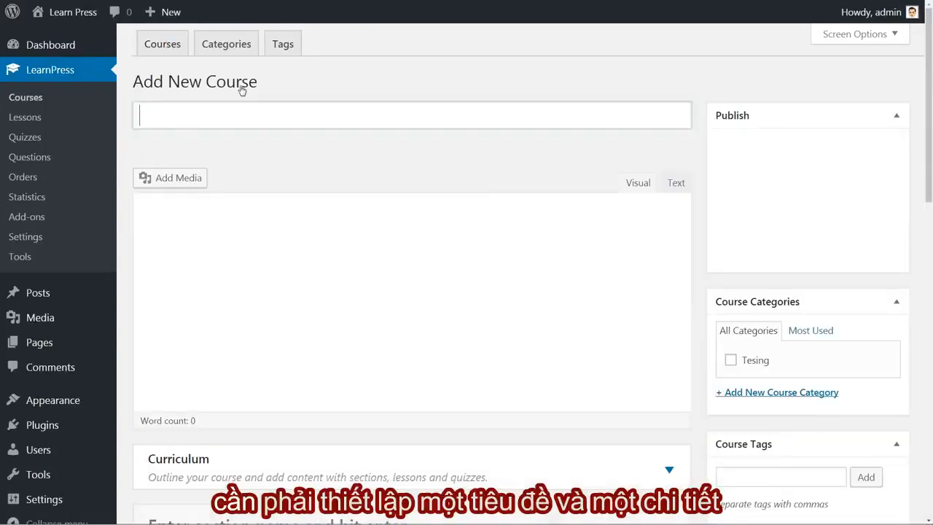
left_click(219, 116)
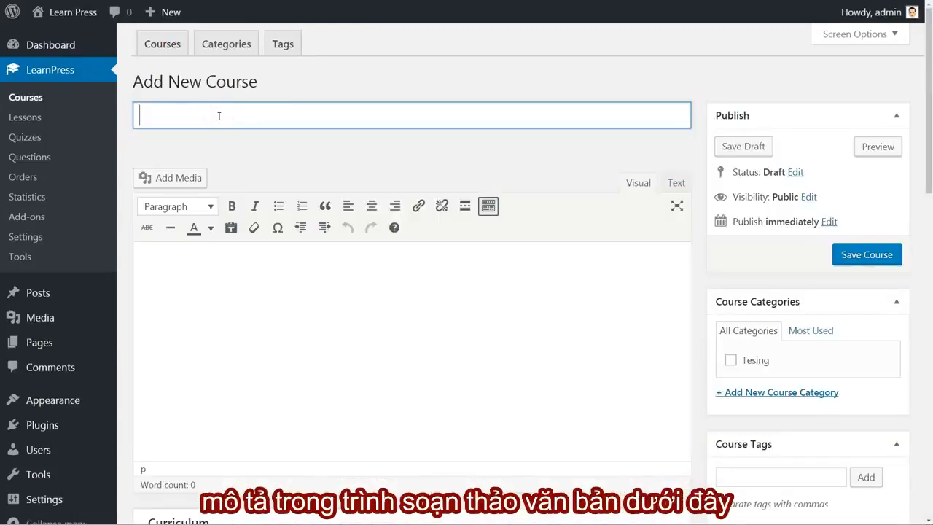
type("Testing COURSE")
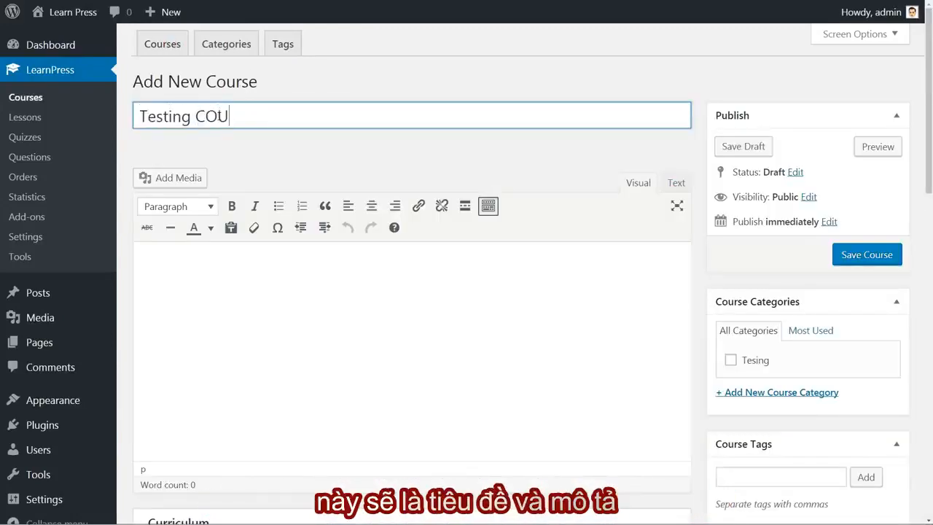
left_click(211, 262)
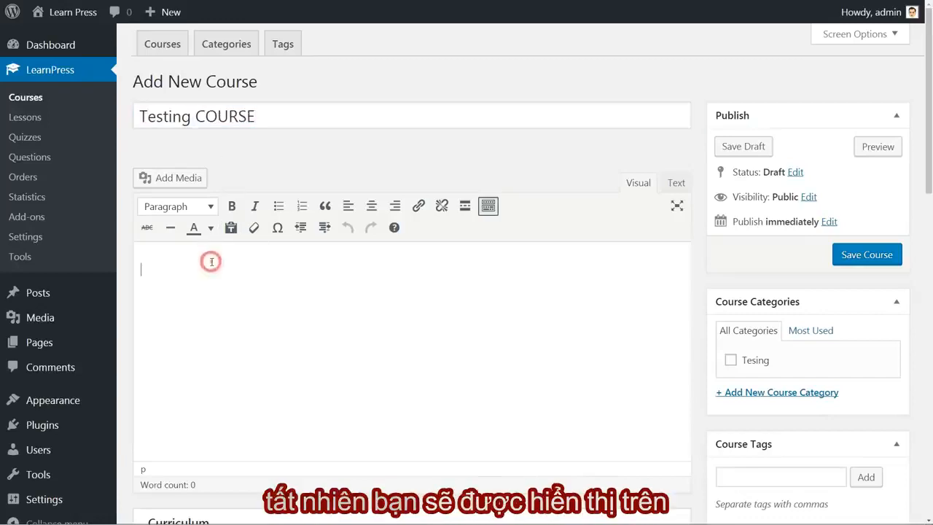
type("Description")
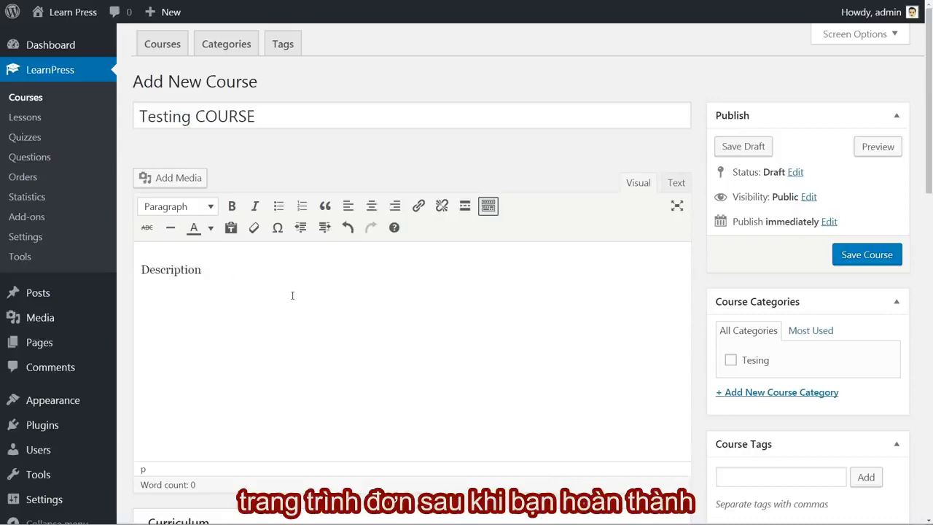
Add a first section named "Seciton 1" to the course curriculum.
scroll(280, 300, "down", 4)
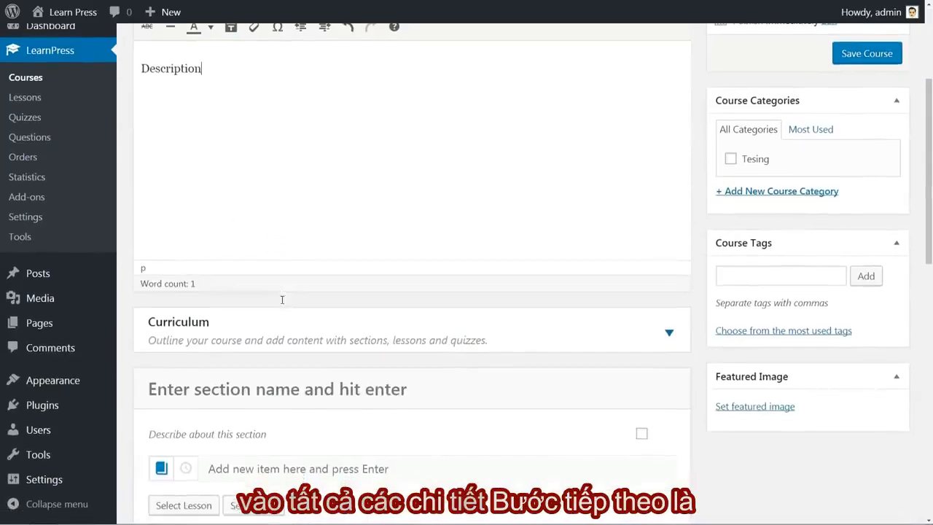
scroll(281, 300, "down", 2)
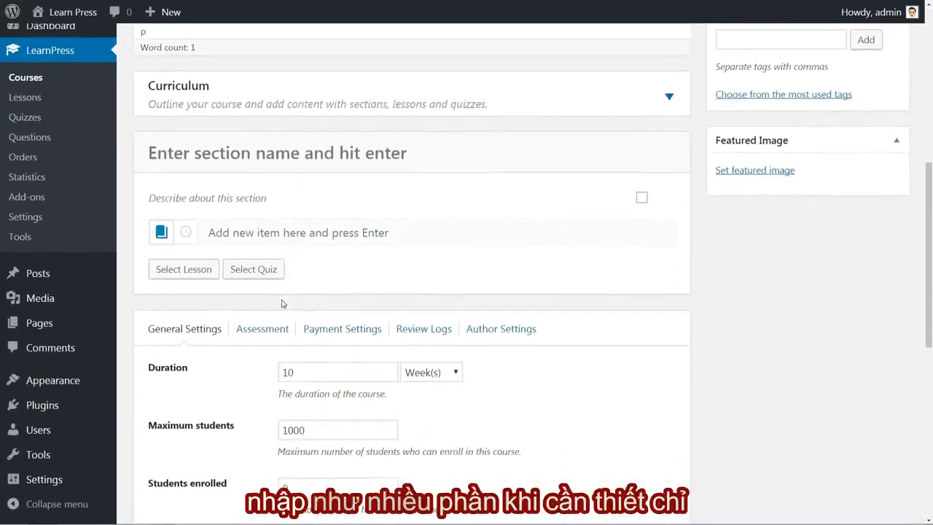
left_click(245, 153)
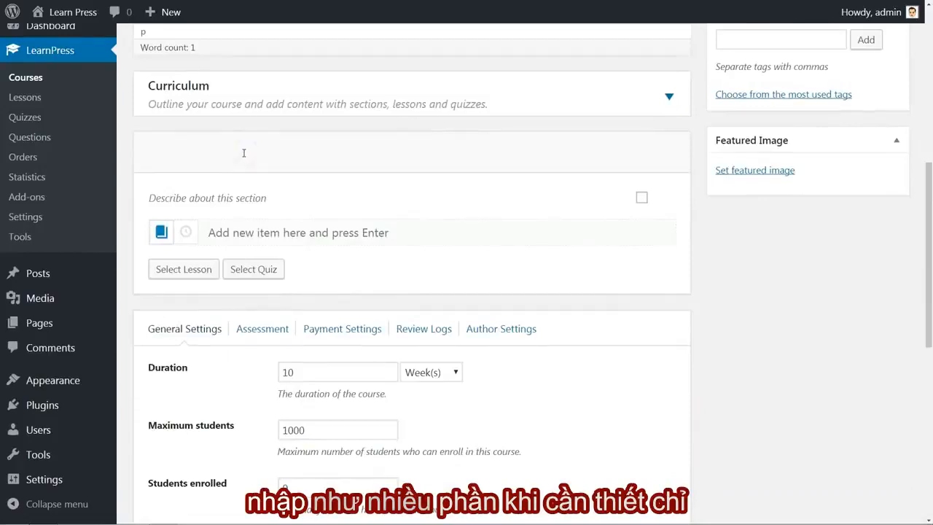
type("Secion 1")
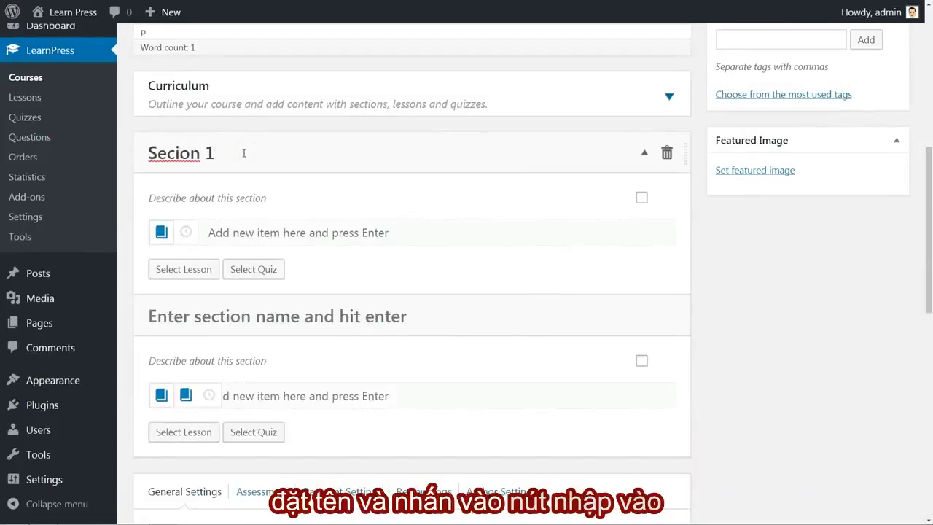
left_click(186, 153)
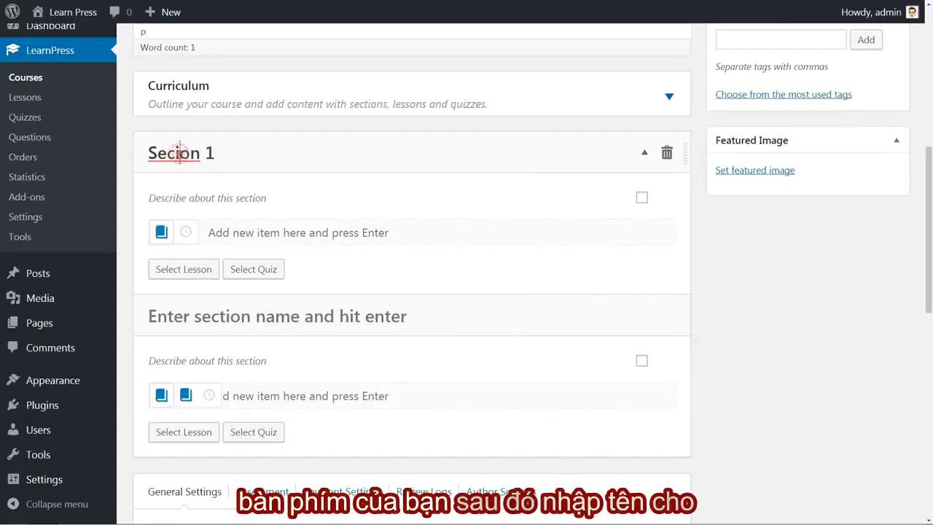
type("t")
left_click(248, 149)
key("Return")
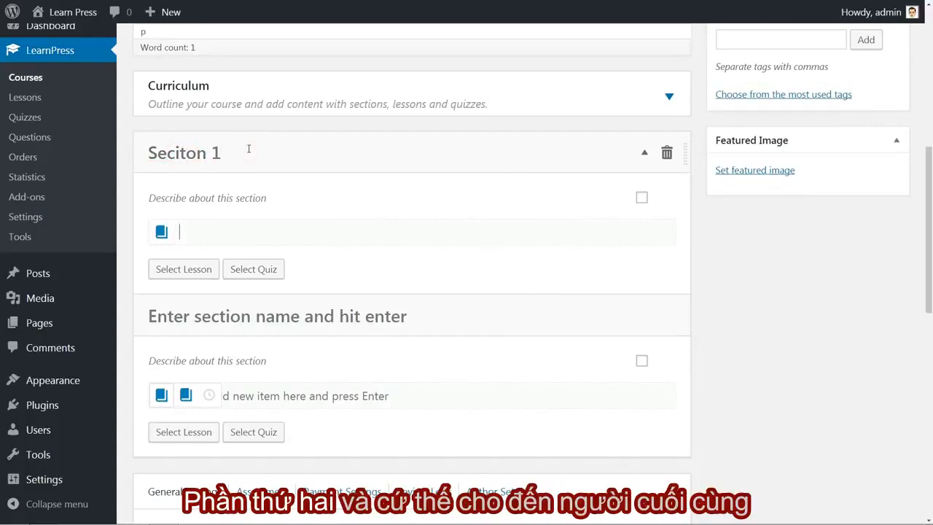
Add two more curriculum sections named "Section 2" and "Section 3".
left_click(187, 330)
type("S")
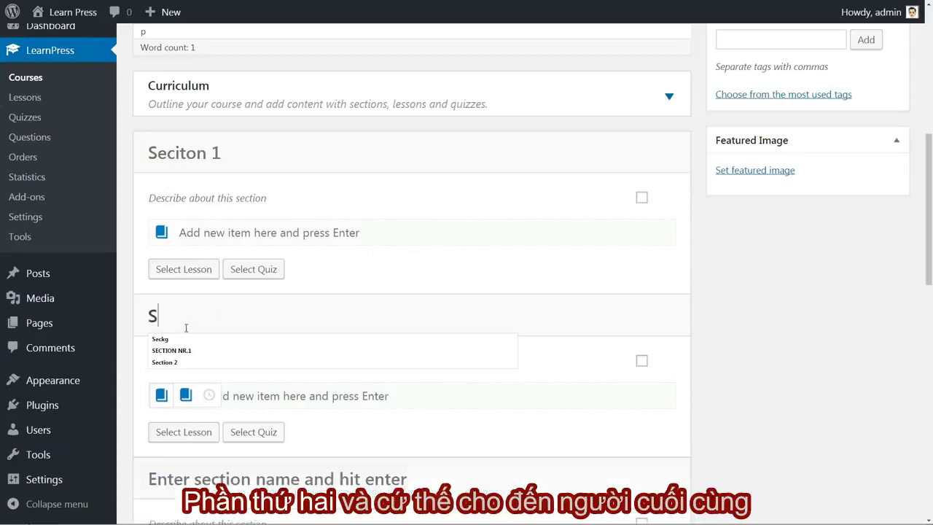
type("ection 2")
key("Return")
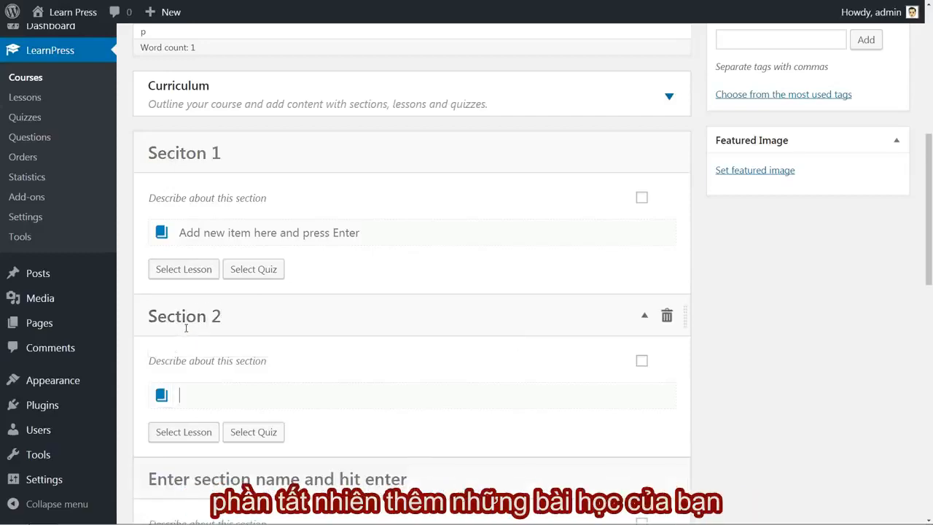
left_click(208, 482)
type("Sec")
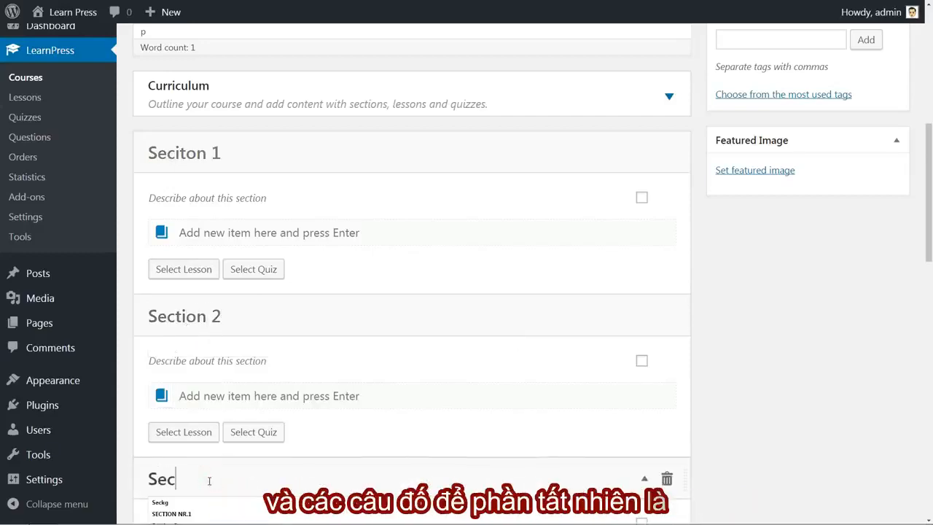
type("tion 3")
key("Return")
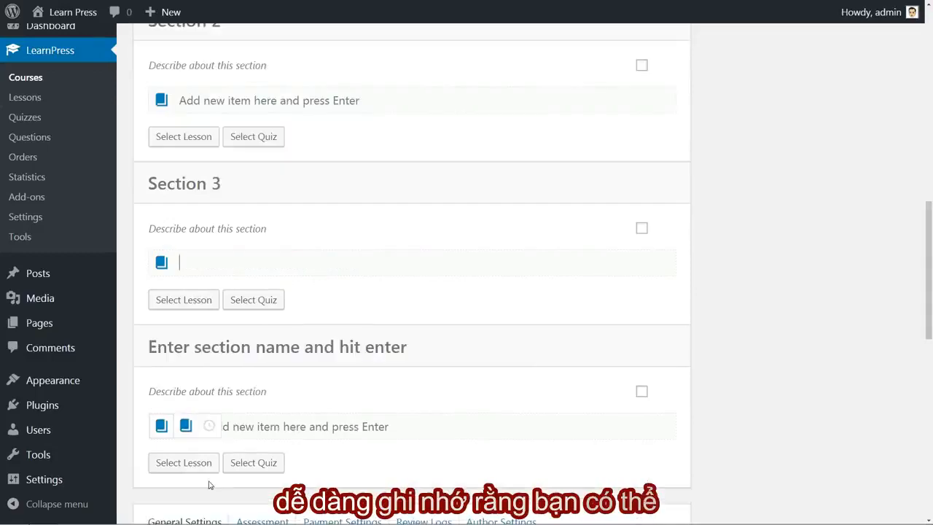
Switch the new item's type in the first section to quiz and back to lesson.
scroll(294, 323, "up", 3)
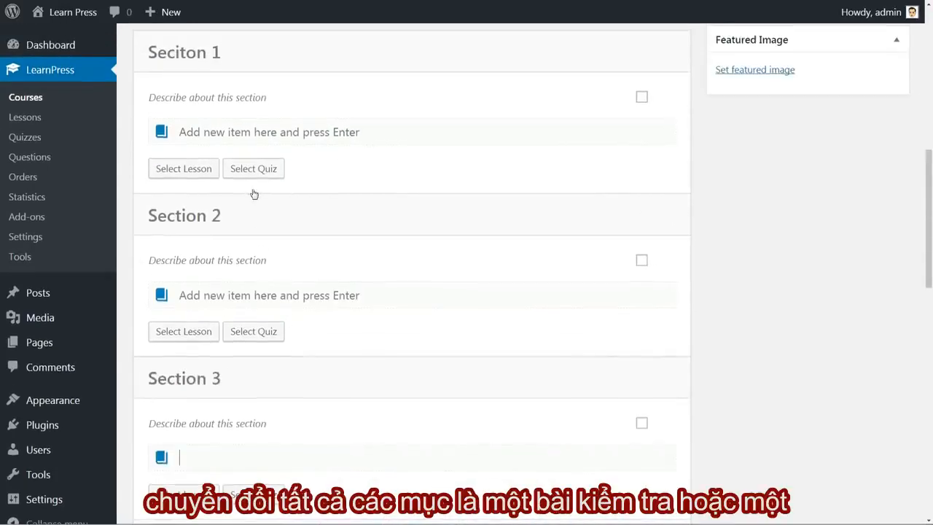
scroll(253, 191, "up", 2)
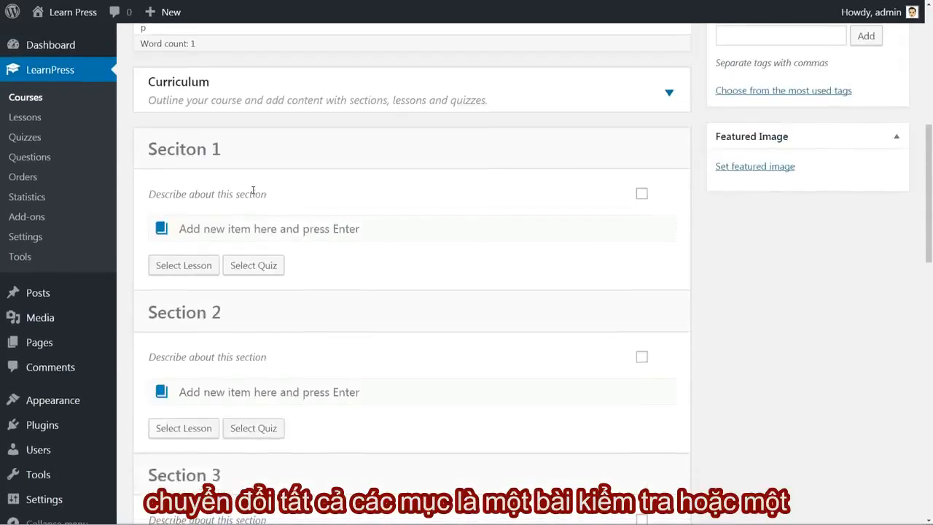
left_click(222, 227)
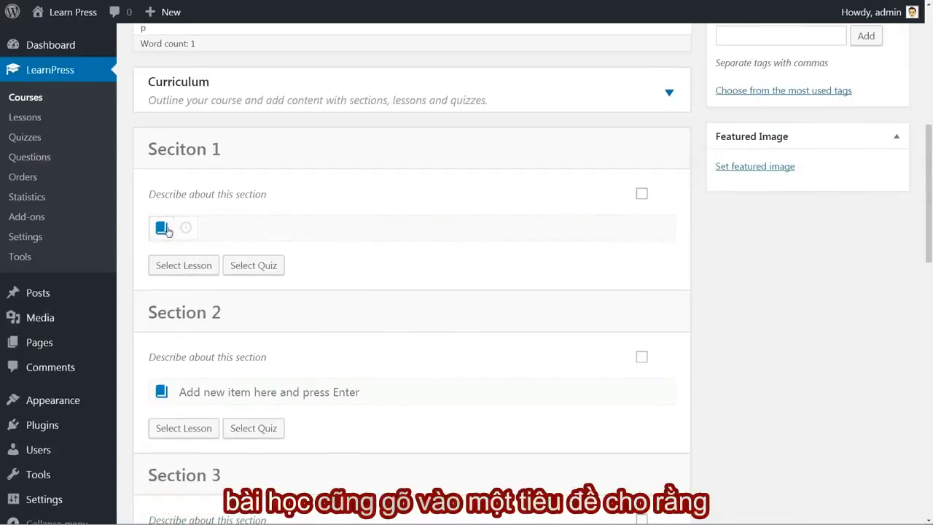
left_click(186, 228)
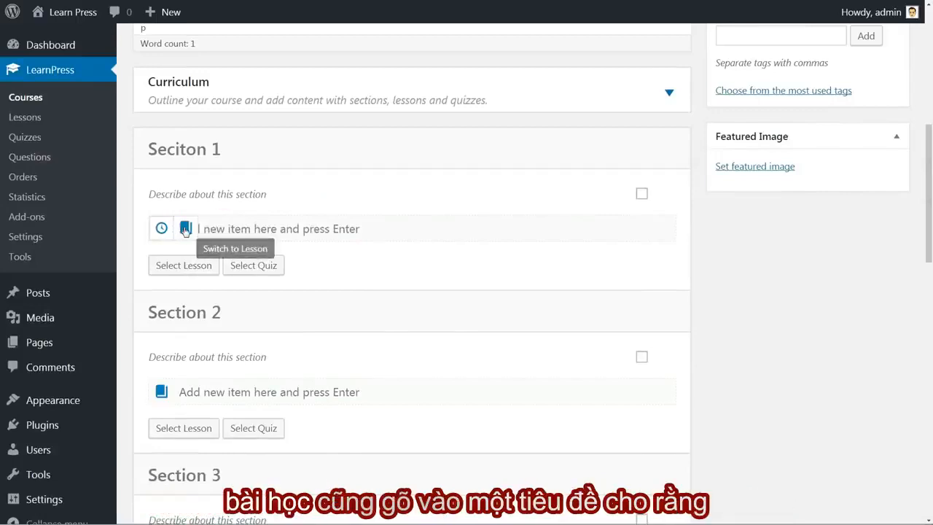
left_click(184, 229)
Add two lessons named "Lesson 1" and "Lesson 2" to the first curriculum section.
left_click(204, 229)
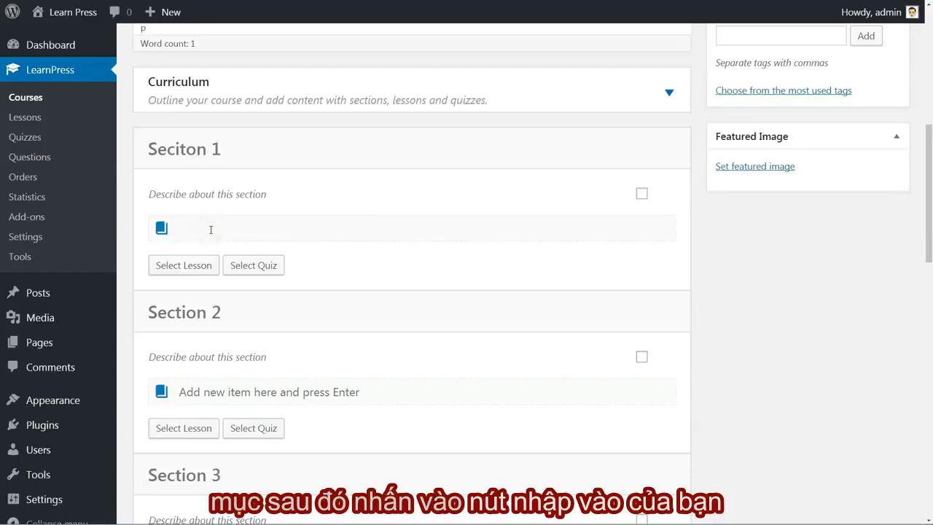
type("Lesson 1")
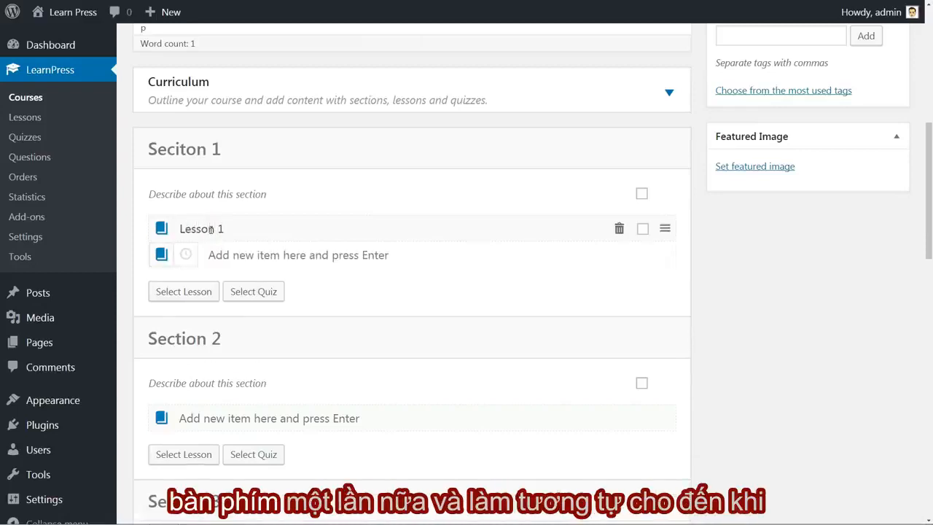
key("Return")
type("L")
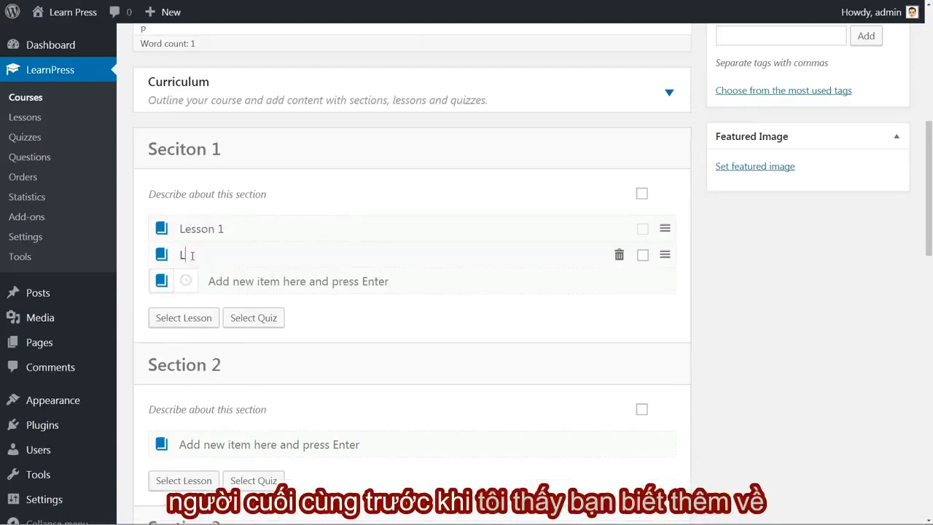
type("esson 2")
key("Return")
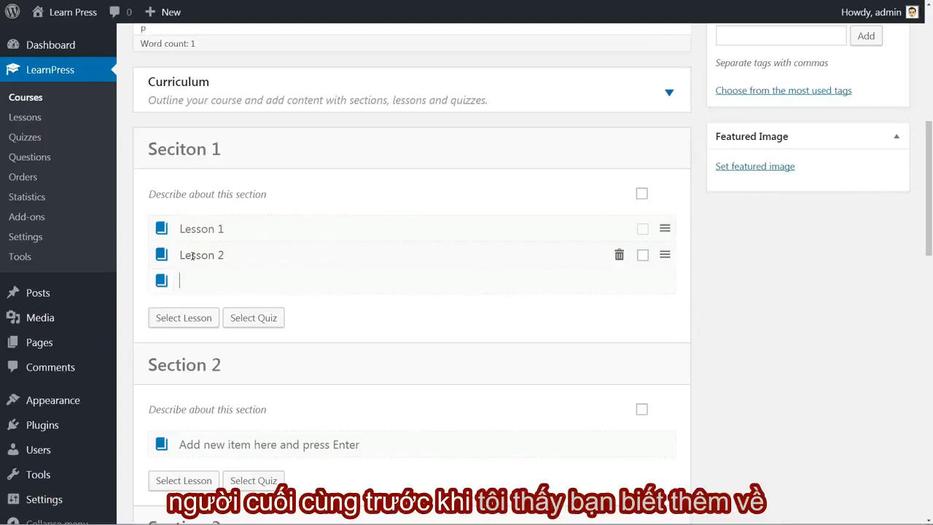
type("Lesson")
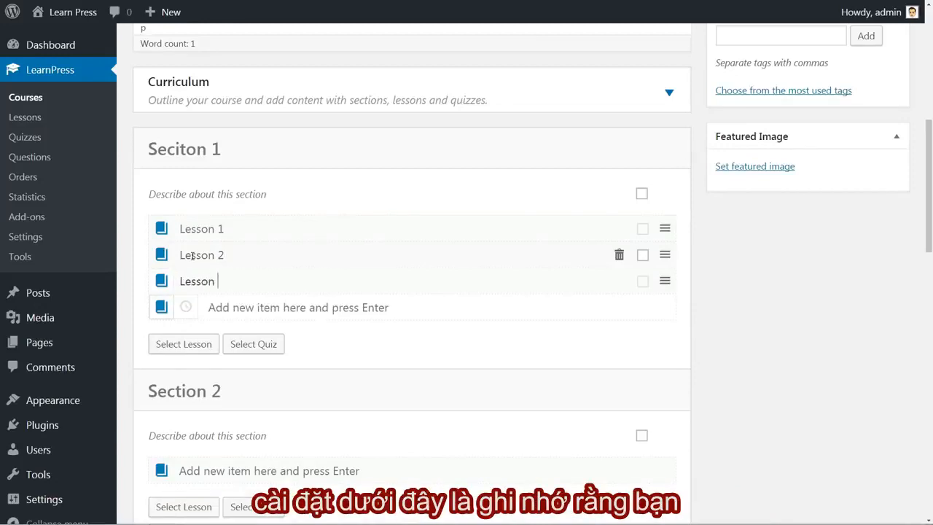
Add a third lesson named "Lesson 3" to the first curriculum section and try repositioning the section and its first lesson.
key("Return")
scroll(678, 51, "down", 2)
left_click(684, 53)
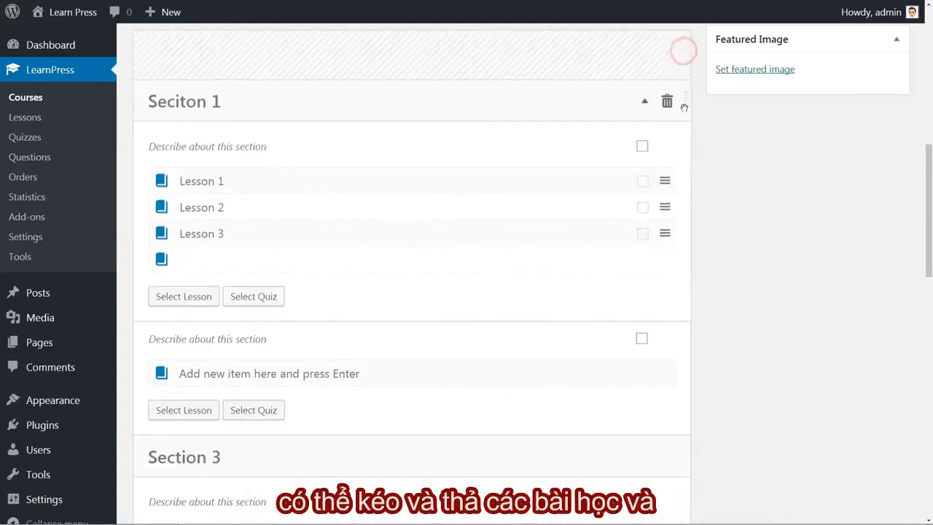
mouse_move(666, 130)
left_mouse_down()
mouse_move(665, 144)
mouse_move(664, 127)
left_mouse_up()
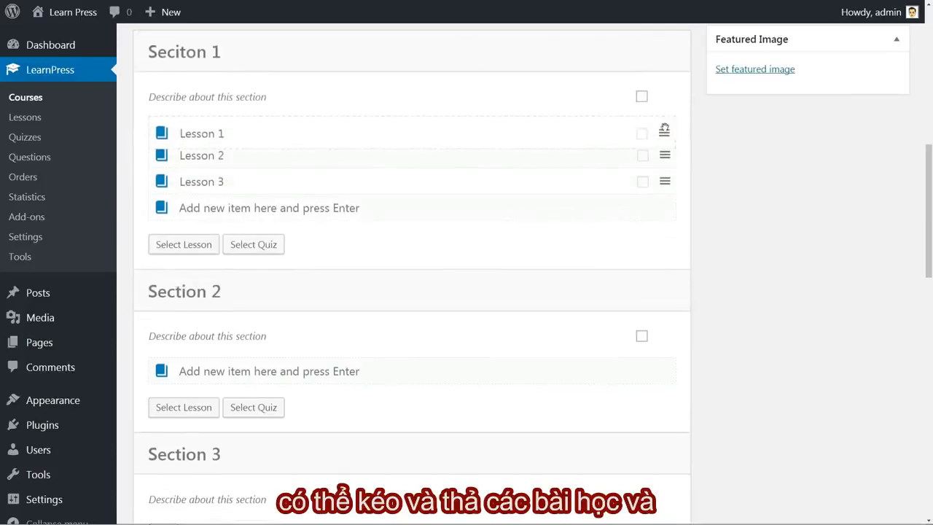
Save the course and open Lesson 1 of the first section for editing.
scroll(823, 158, "up", 5)
scroll(845, 155, "up", 4)
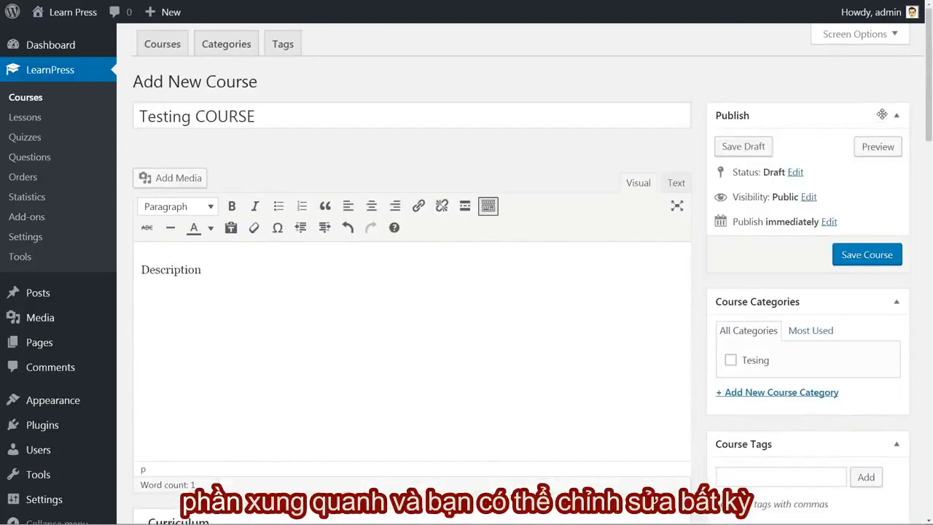
left_click(871, 254)
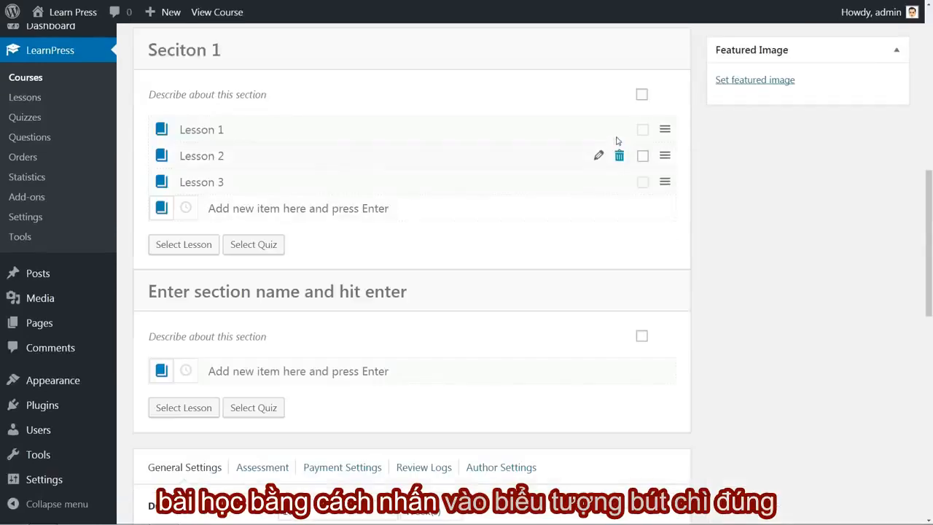
left_click(598, 129)
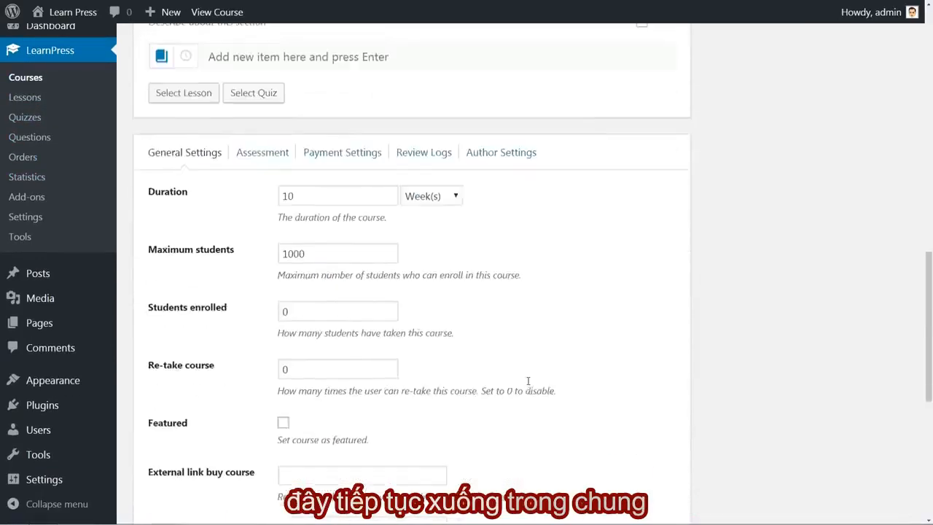
Return to the course's general settings and set the number of students enrolled to 2.
scroll(528, 383, "down", 1)
scroll(530, 385, "down", 1)
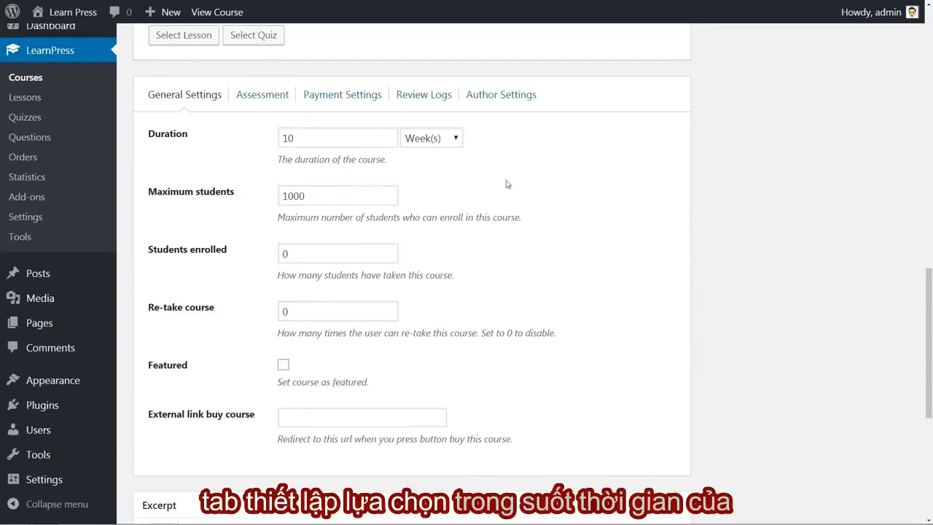
double_click(308, 139)
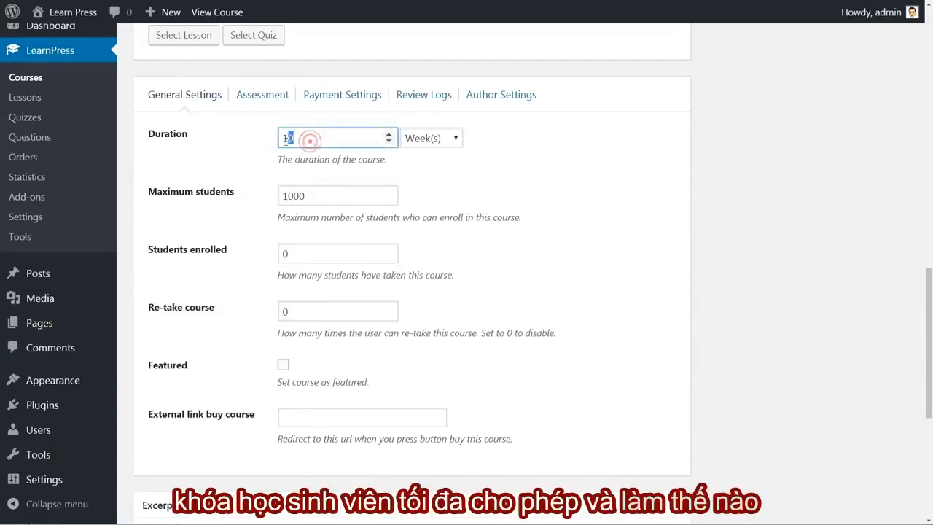
double_click(310, 197)
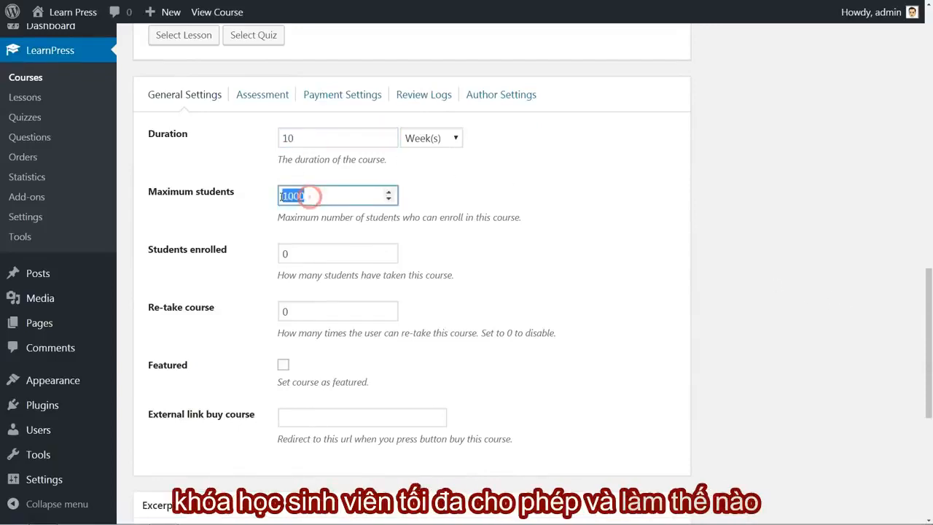
double_click(299, 255)
left_click(438, 264)
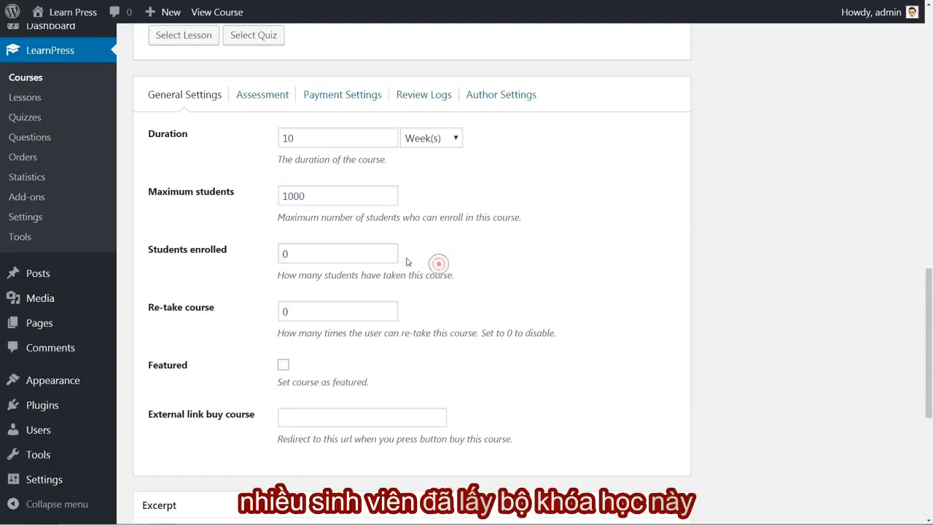
left_click(388, 250)
left_click(389, 251)
left_click(425, 256)
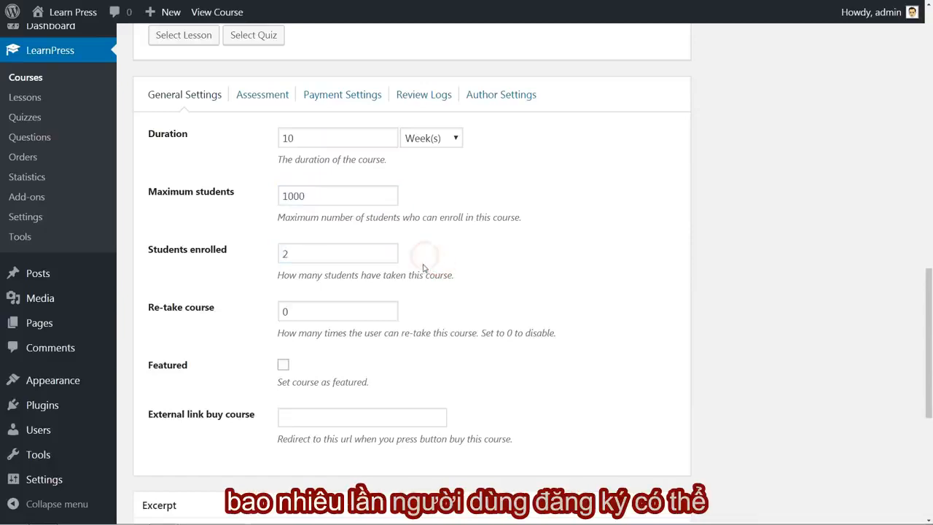
Set the number of allowed course re-takes to 1 and mark the course as featured.
left_click(302, 316)
left_click(388, 309)
left_click(438, 311)
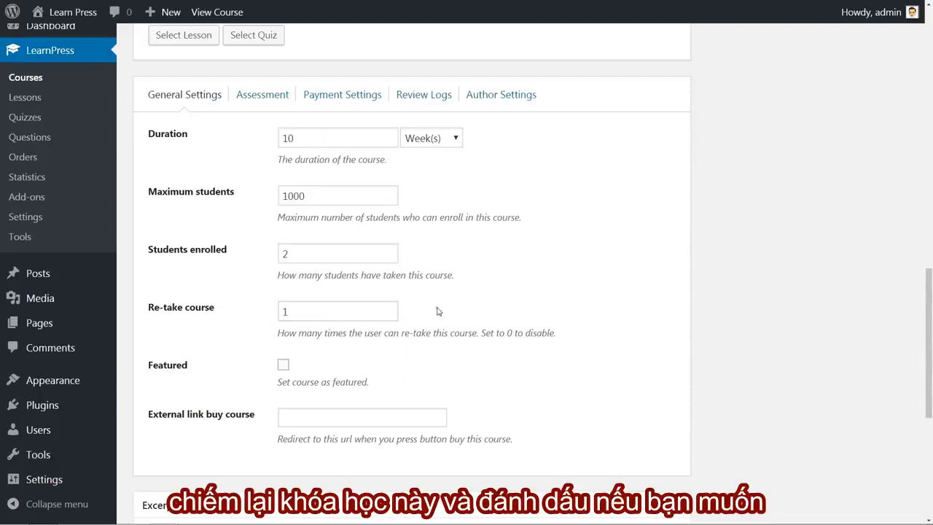
left_click(287, 369)
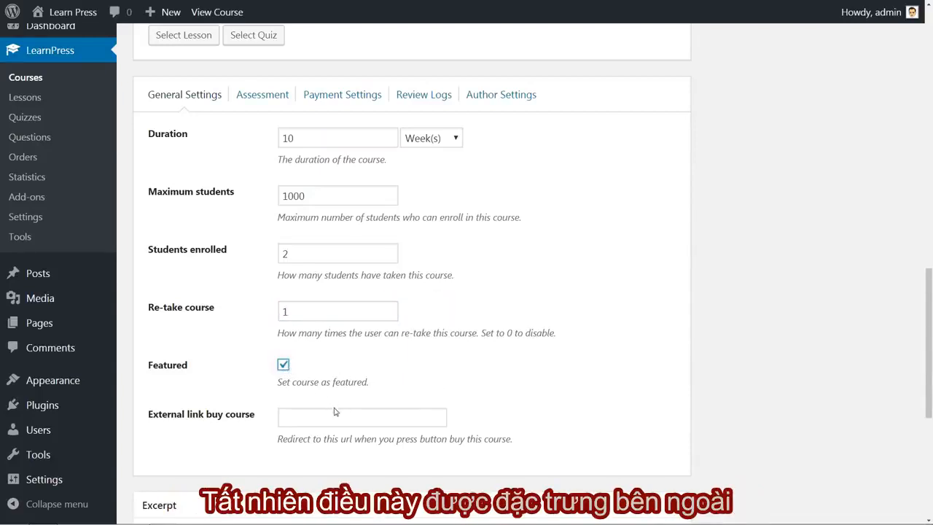
left_click(294, 420)
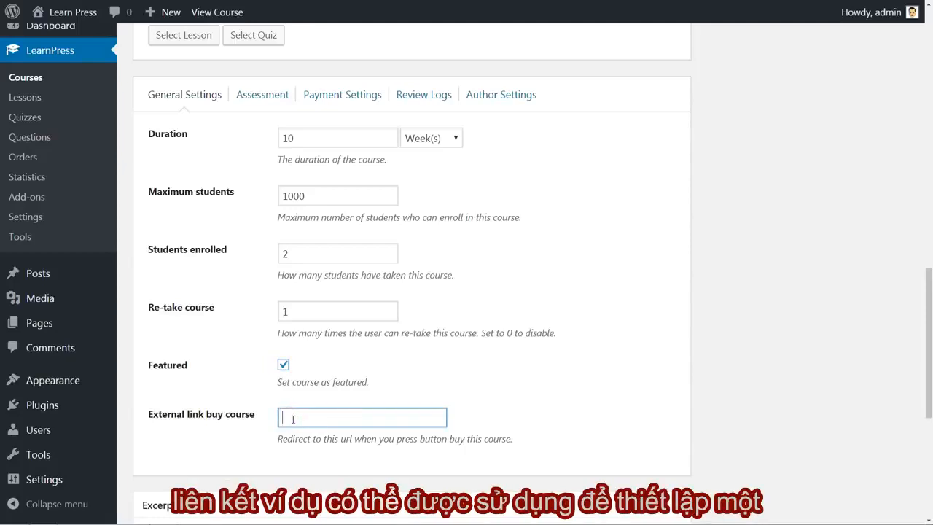
type("http://")
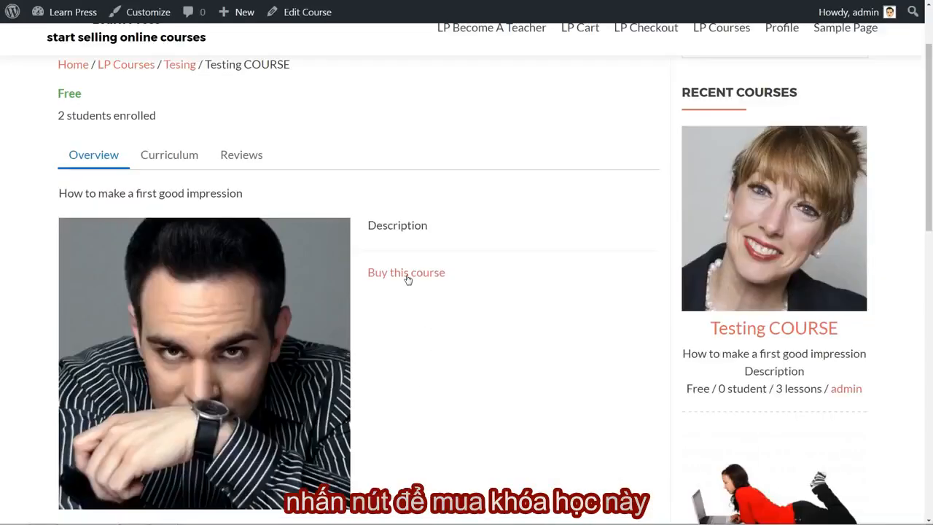
left_click(406, 278)
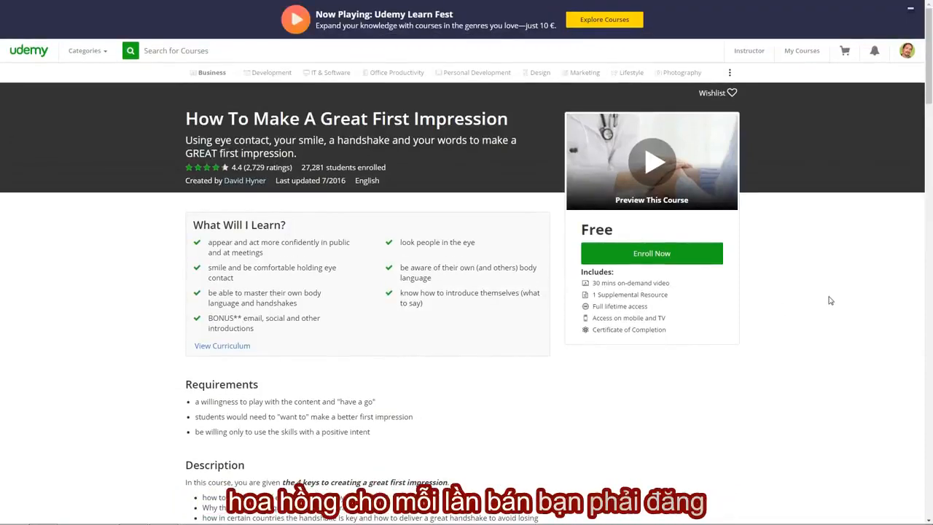
scroll(893, 134, "down", 20)
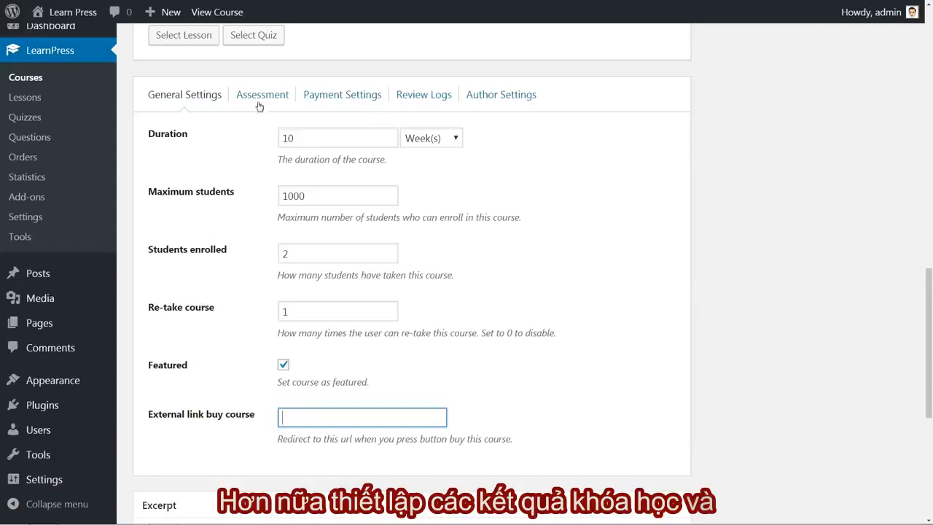
Reveal the advanced assessment options while switching the course result to the final quiz evaluation and back to Evaluate lessons.
left_click(259, 101)
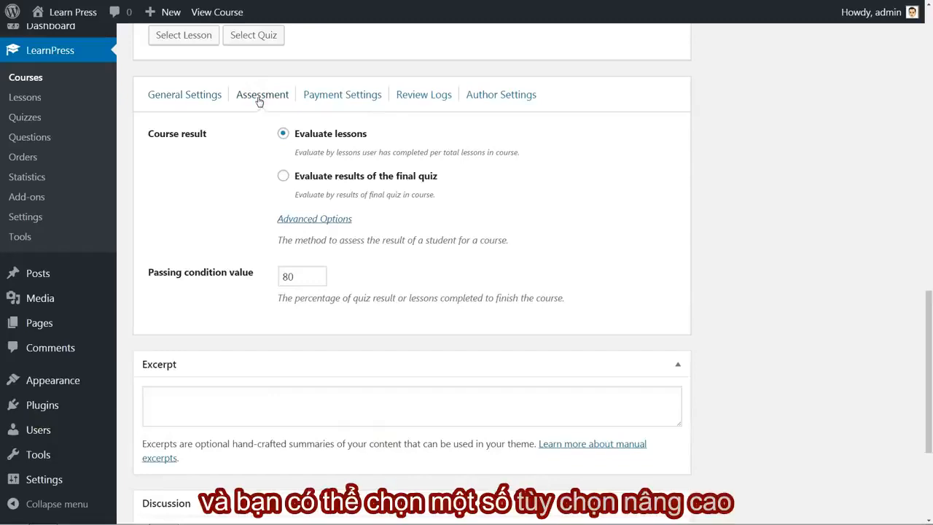
left_click(283, 177)
left_click(307, 220)
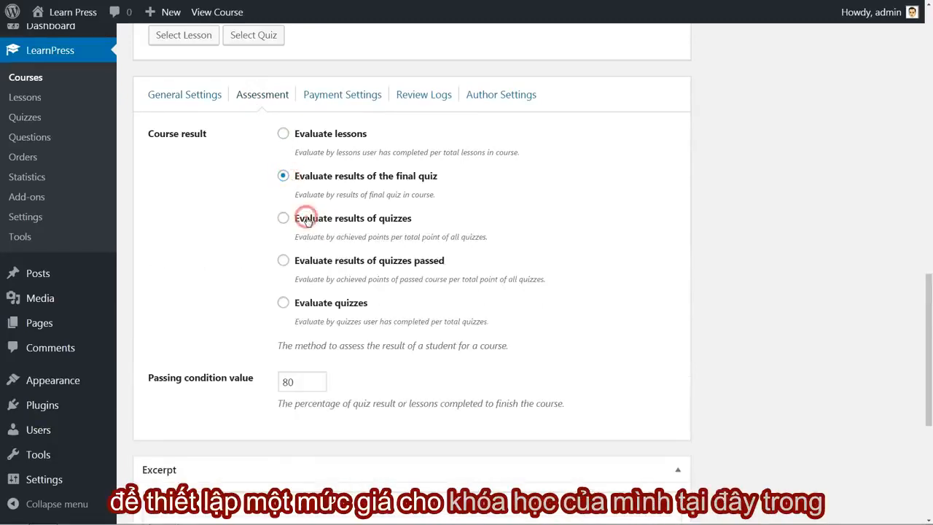
left_click(284, 135)
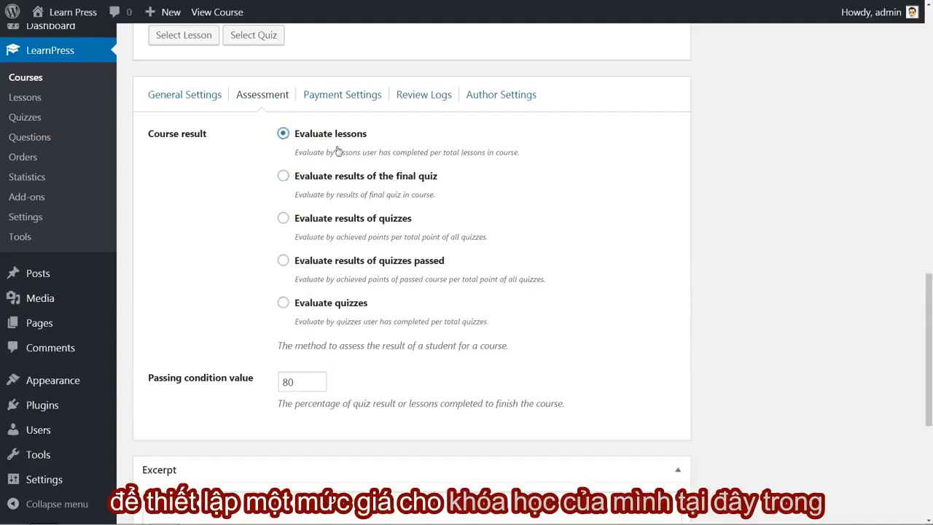
Enable payment for the course with a price of 70 and a sale price of 50.
left_click(336, 96)
left_click(283, 132)
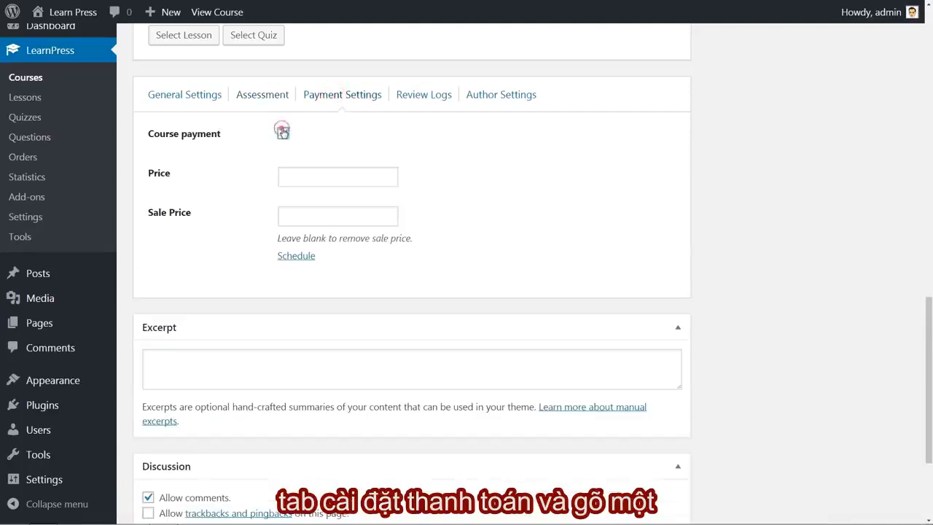
left_click(292, 173)
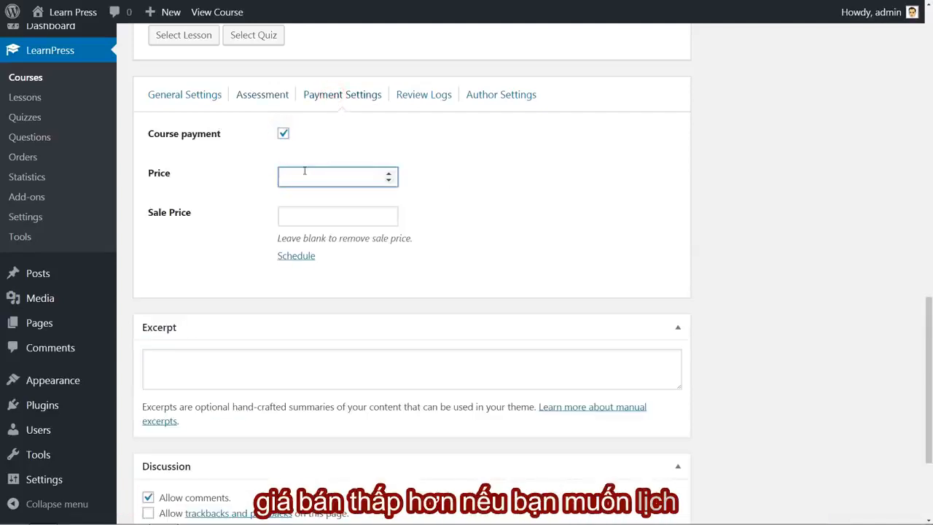
type("70")
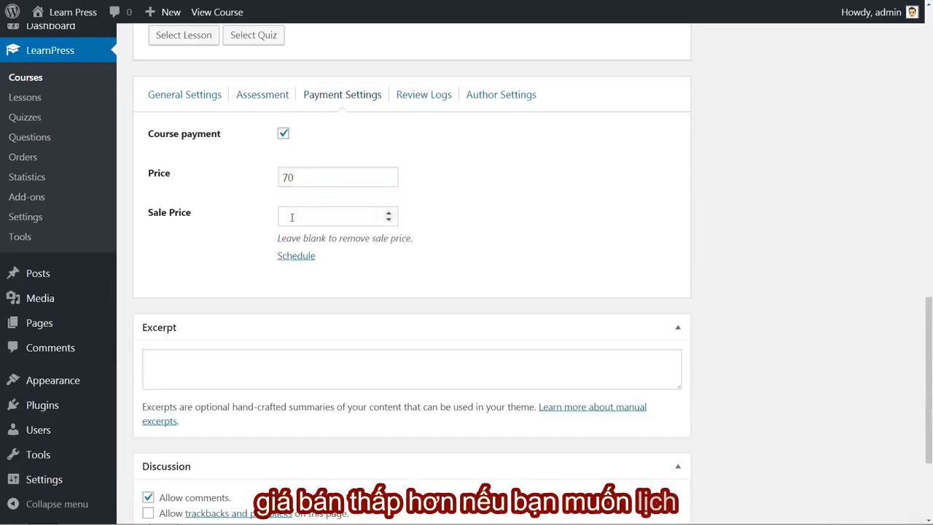
left_click(292, 216)
type("50")
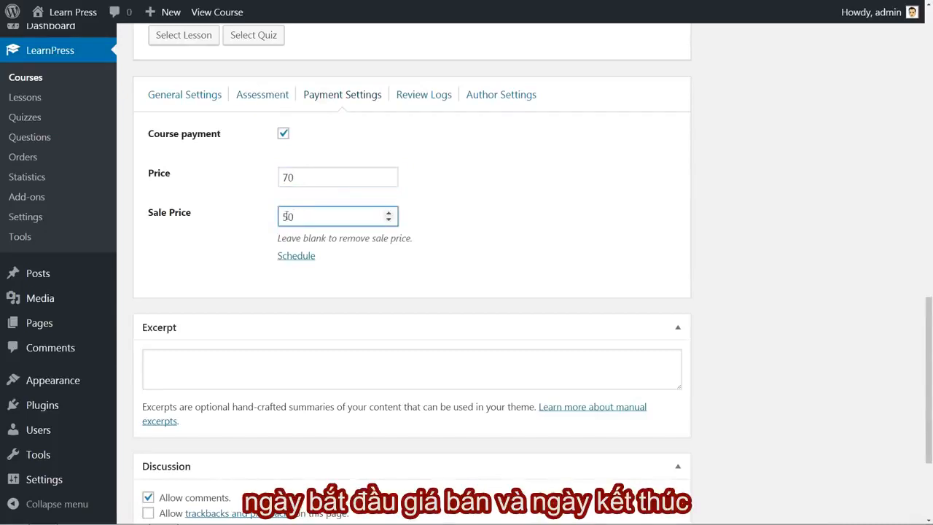
Show the sale schedule and view the start and end date pickers without choosing dates.
left_click(296, 255)
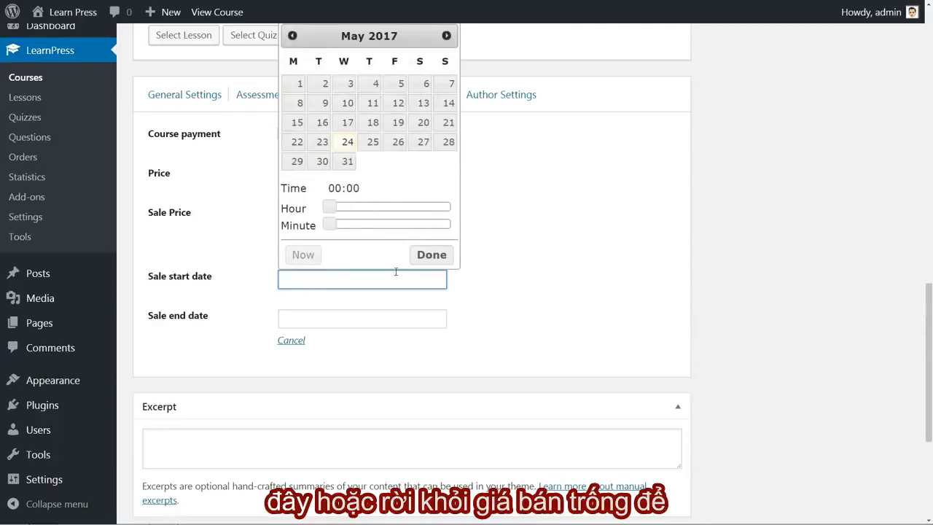
left_click(432, 254)
left_click(292, 319)
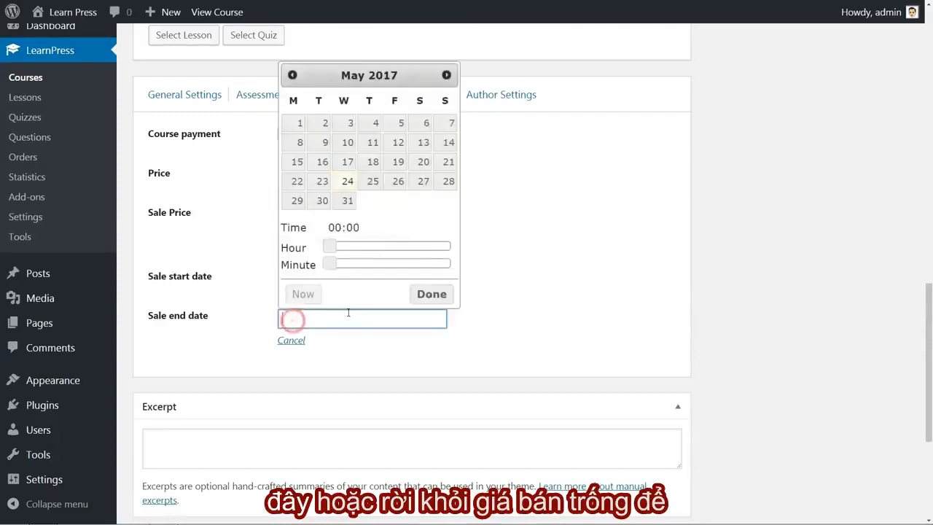
left_click(431, 293)
Clear the course's price and sale price and disable course payment to make it free.
double_click(288, 177)
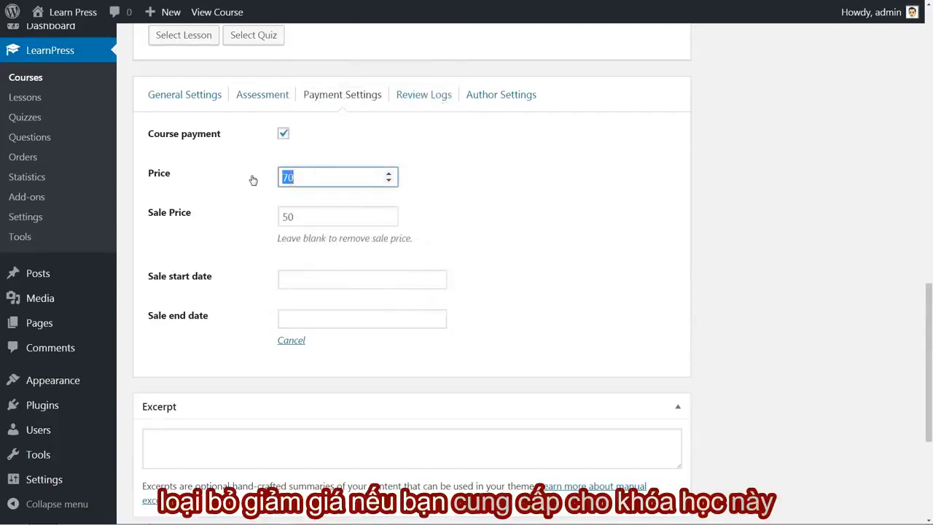
key("BackSpace")
double_click(299, 216)
key("BackSpace")
left_click(296, 177)
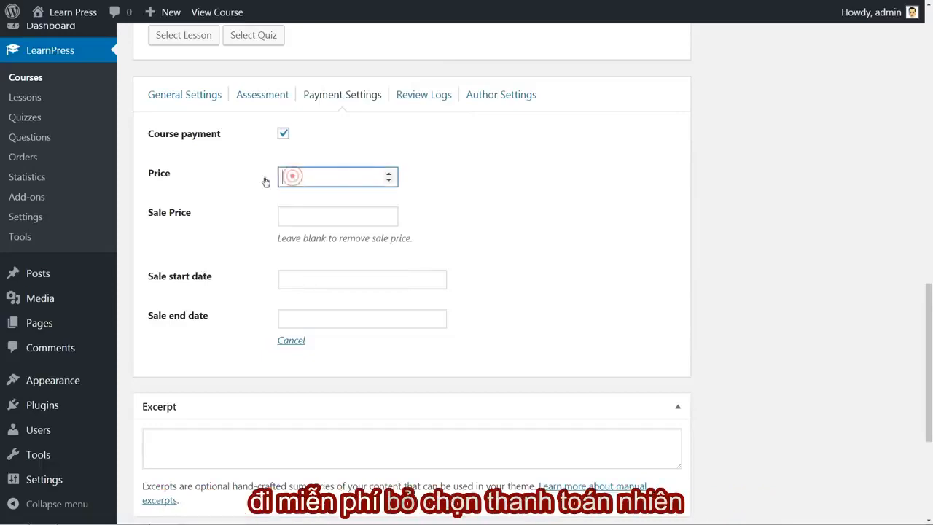
left_click(285, 137)
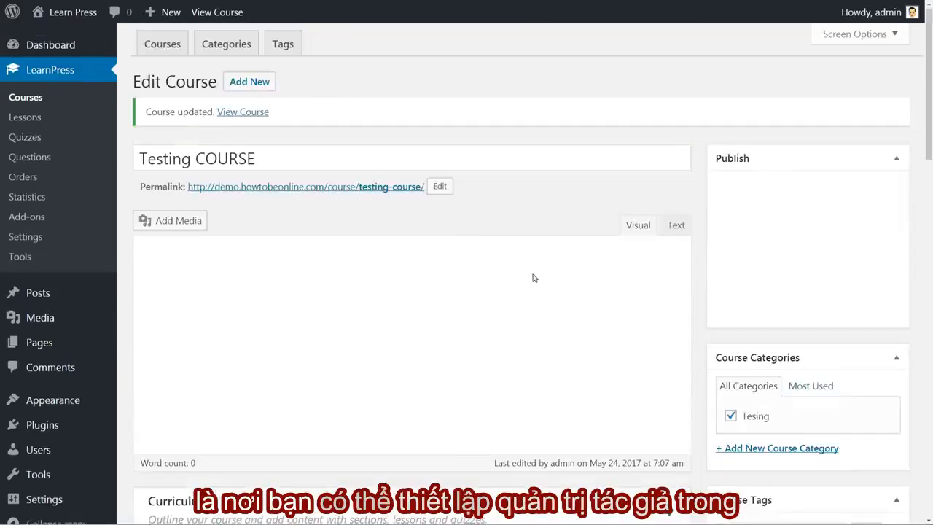
Examine the authors available for the course in its author settings.
scroll(409, 240, "down", 8)
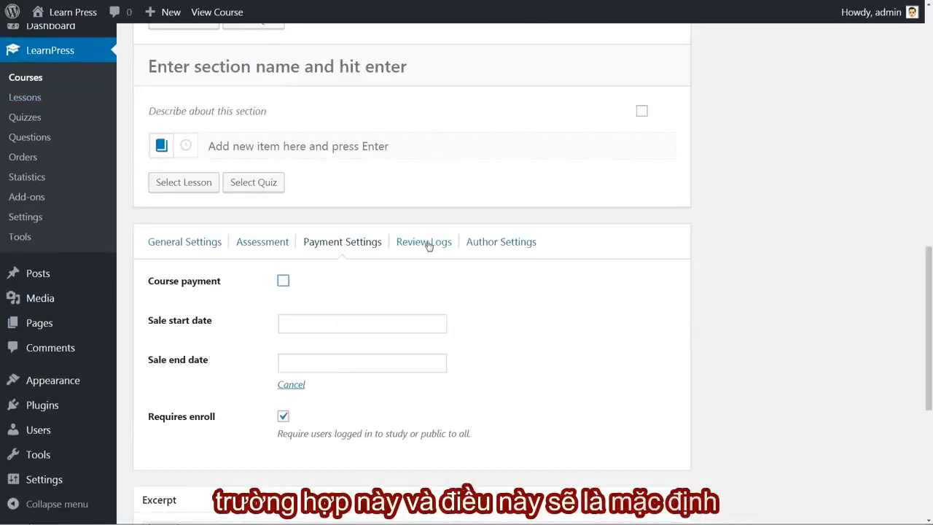
left_click(500, 243)
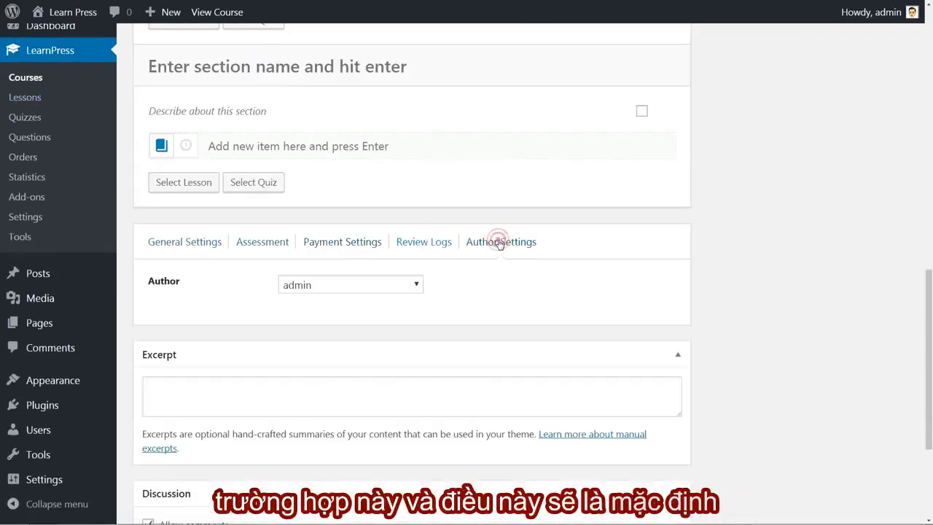
left_click(417, 285)
left_click(417, 285)
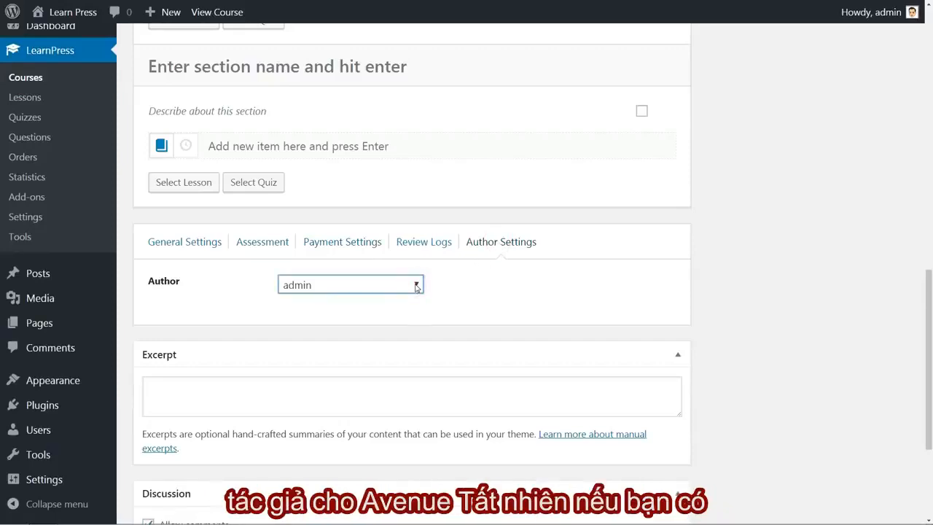
left_click(751, 335)
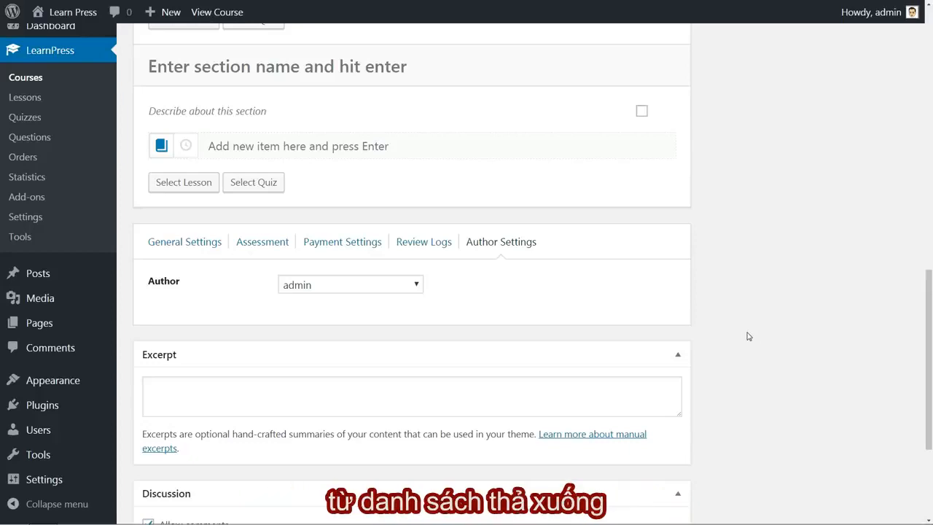
left_click(418, 283)
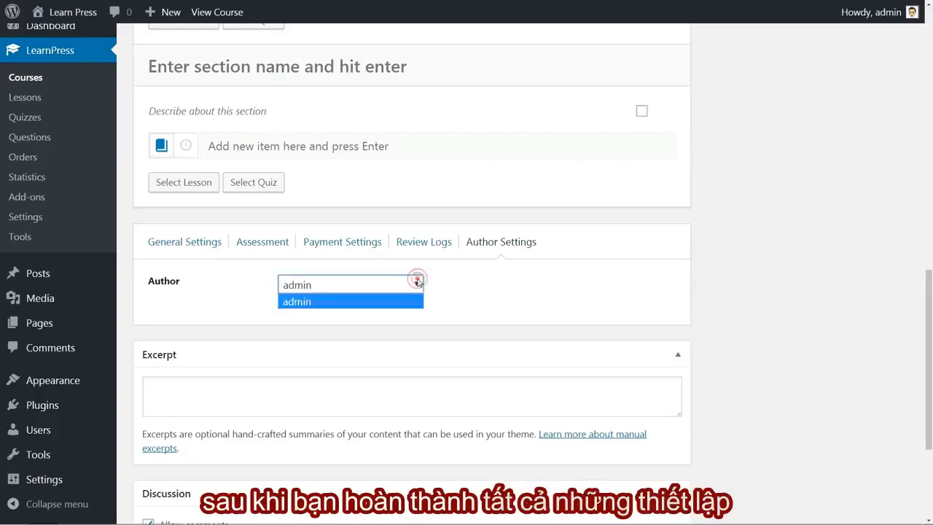
left_click(417, 283)
Assign Testing COURSE to the Tesing category and add the course tag "testing".
scroll(729, 279, "up", 5)
scroll(727, 277, "up", 5)
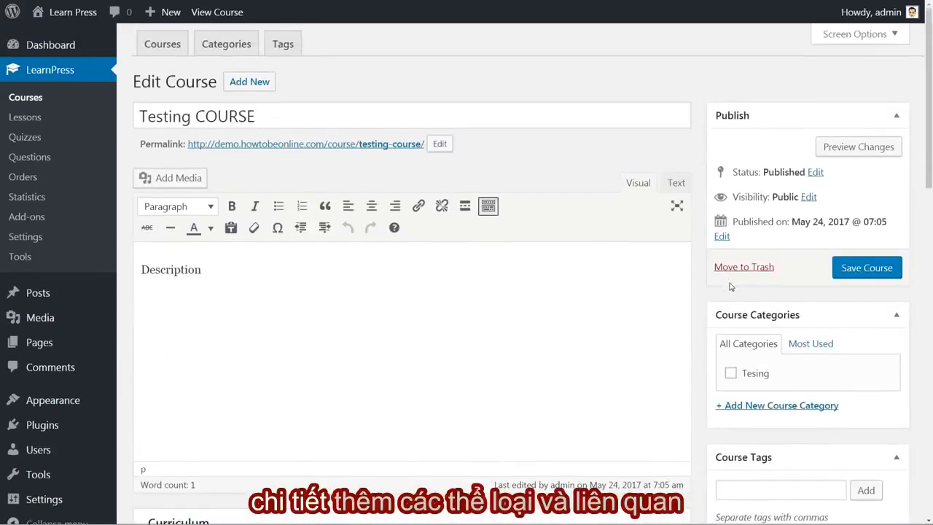
left_click(724, 398)
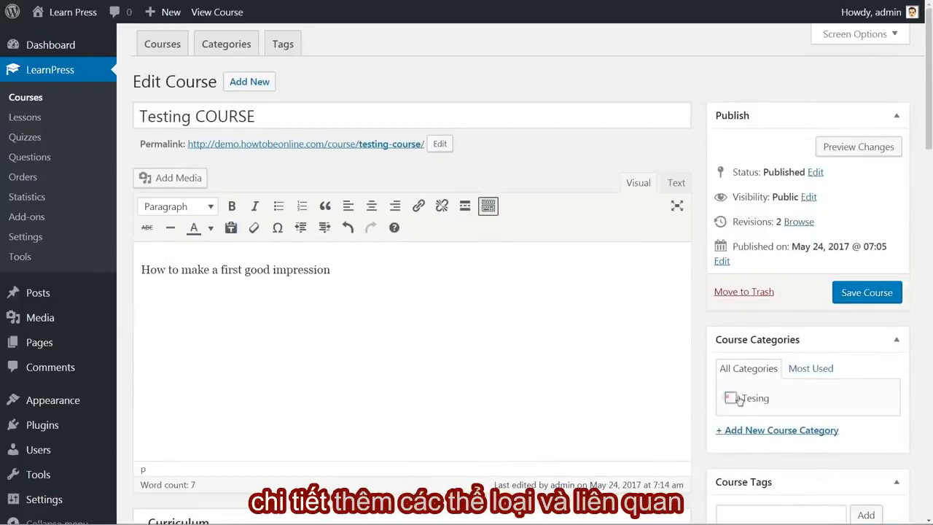
scroll(729, 364, "down", 3)
left_click(758, 318)
type("tes")
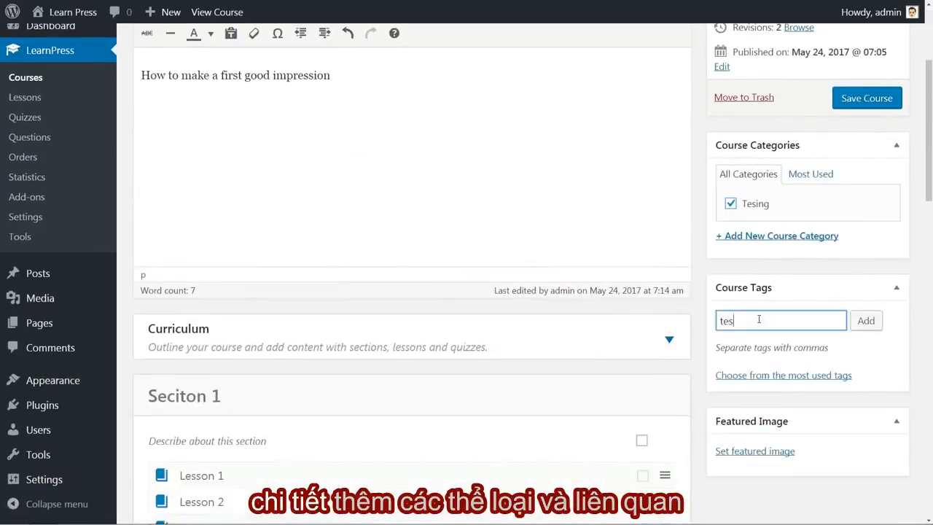
type("ting")
scroll(758, 318, "down", 1)
left_click(737, 295)
Set the library photo of the smiling woman with short hair as the course's featured image and save the course.
left_click(751, 402)
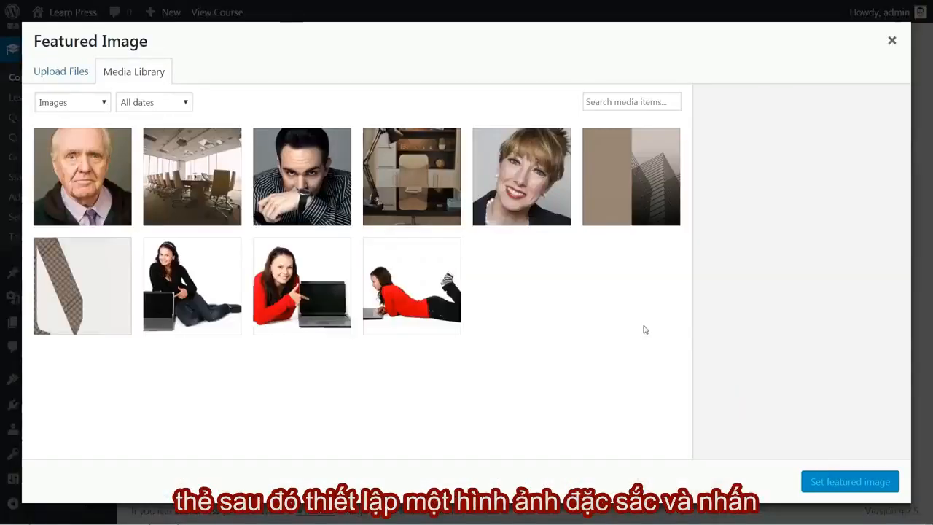
left_click(530, 191)
left_click(850, 481)
scroll(853, 299, "up", 4)
left_click(864, 293)
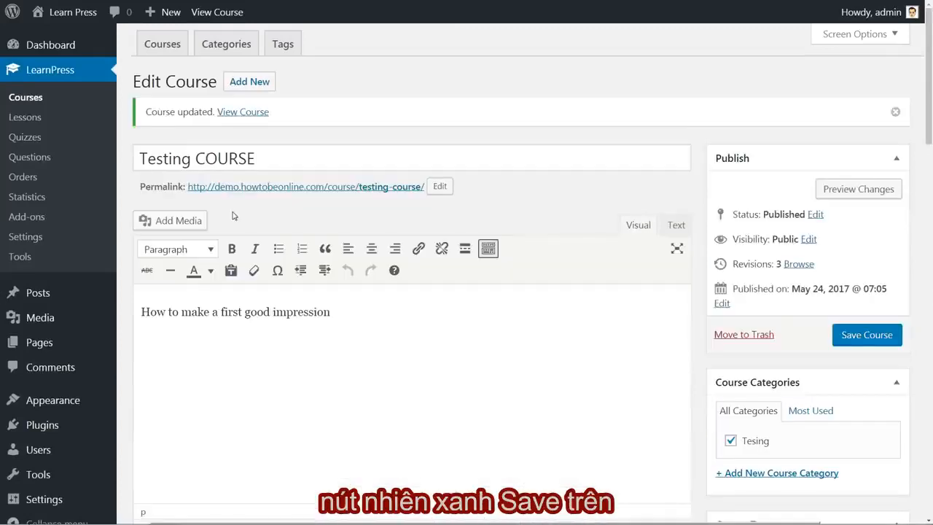
Open the list of all lessons and look through their courses, durations and preview states.
left_click(27, 119)
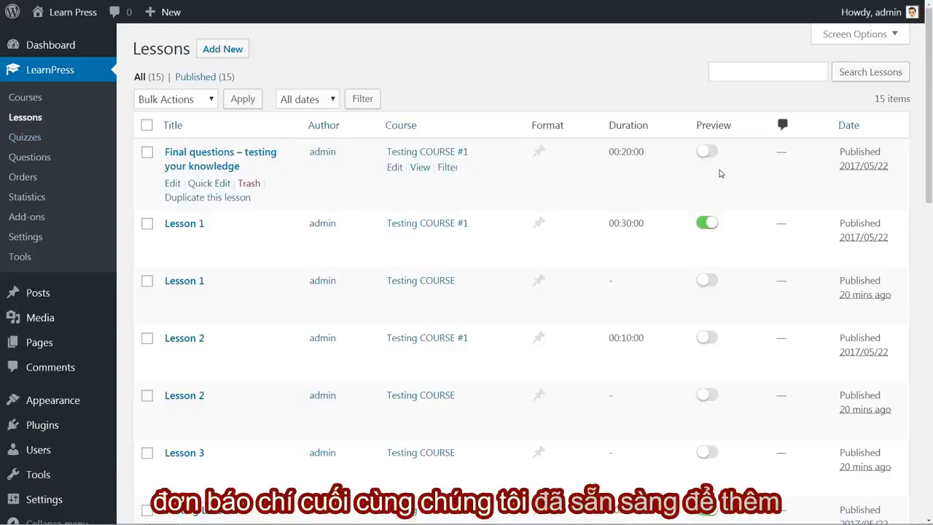
scroll(722, 175, "down", 5)
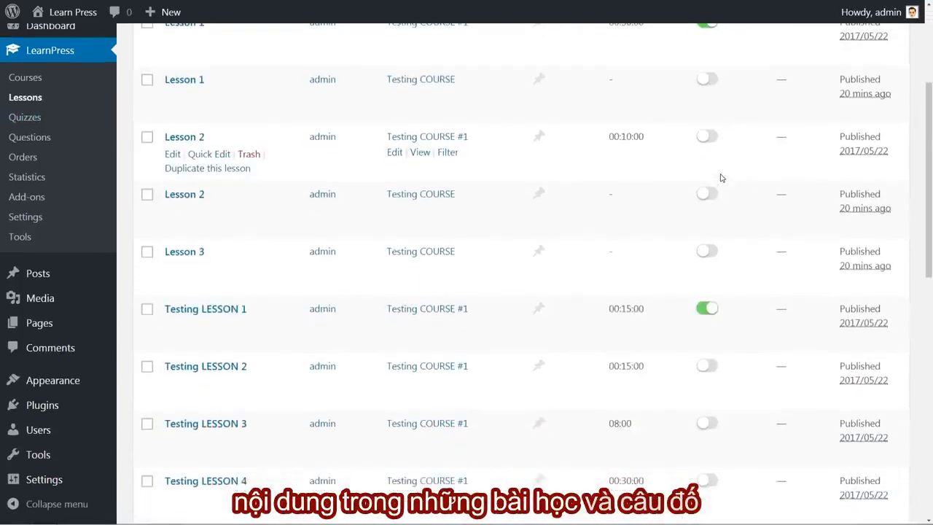
scroll(720, 176, "up", 5)
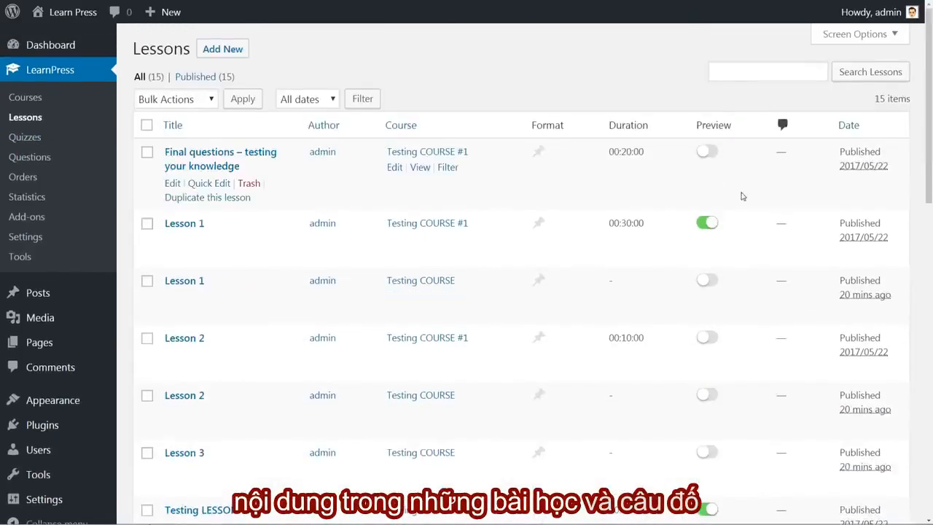
Try switching the preview off and on again for Lesson 1, Testing LESSON 1 and Video 1 in the lessons list.
left_click(711, 226)
left_click(708, 224)
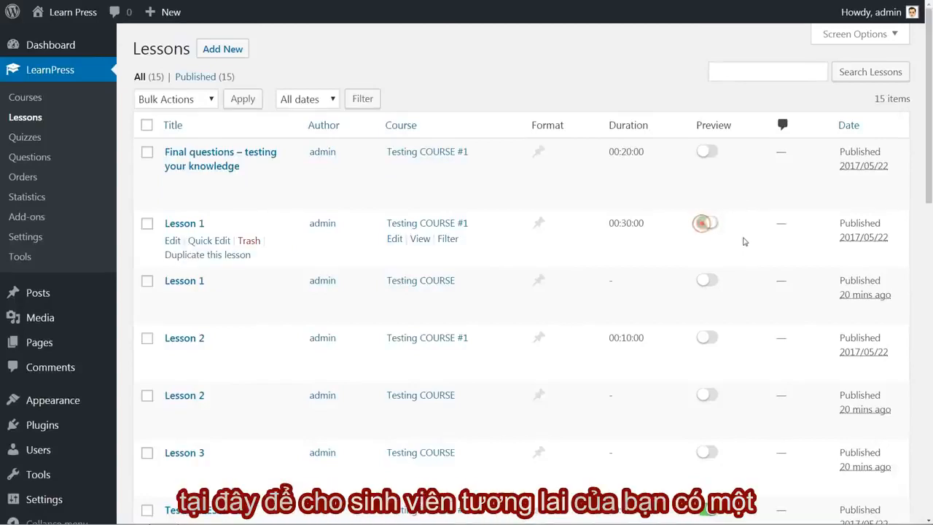
scroll(744, 242, "down", 1)
scroll(744, 242, "down", 3)
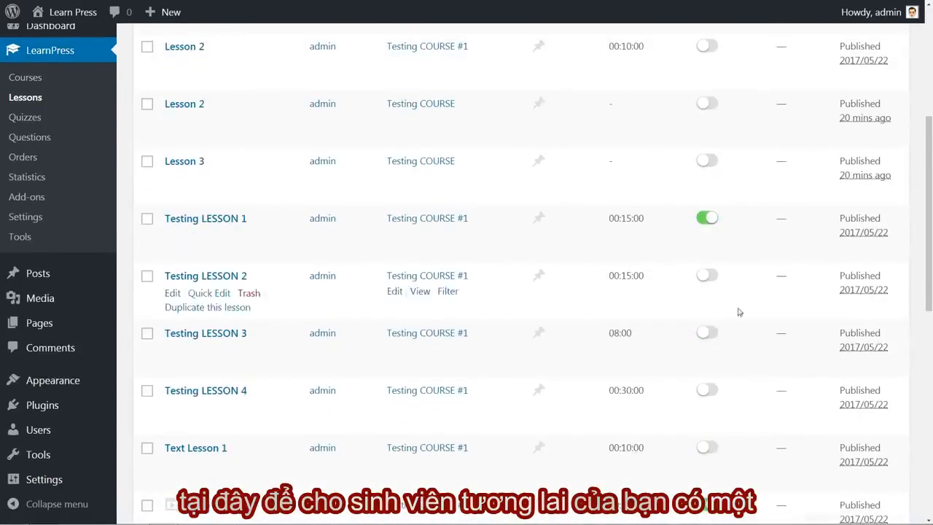
left_click(706, 218)
scroll(737, 256, "down", 3)
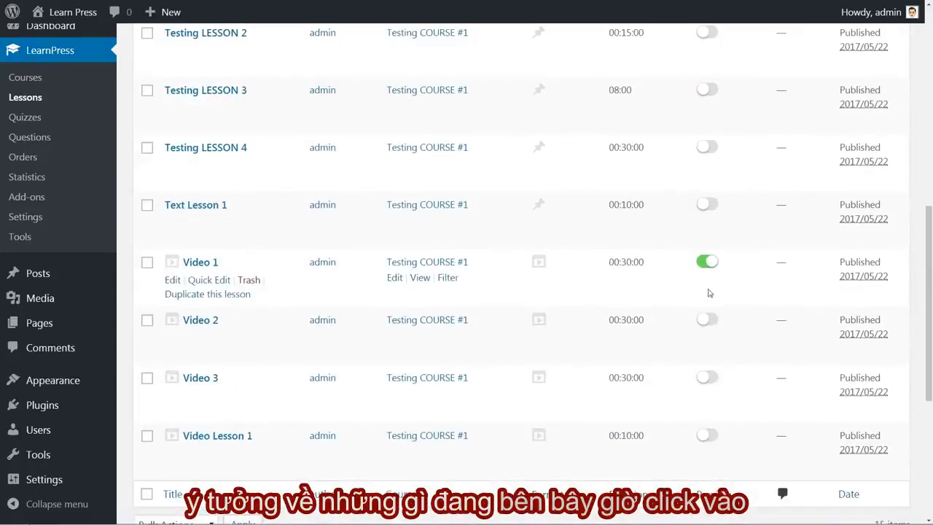
left_click(708, 268)
left_click(708, 268)
scroll(738, 272, "up", 11)
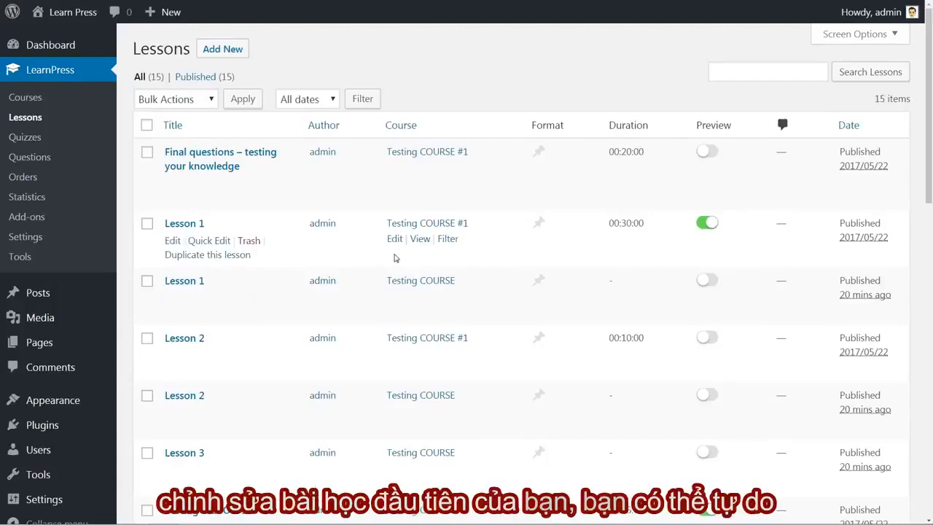
Edit Lesson 1 of Testing COURSE #1 and insert the library picture of the woman in red pointing at a laptop after the first paragraph.
left_click(173, 241)
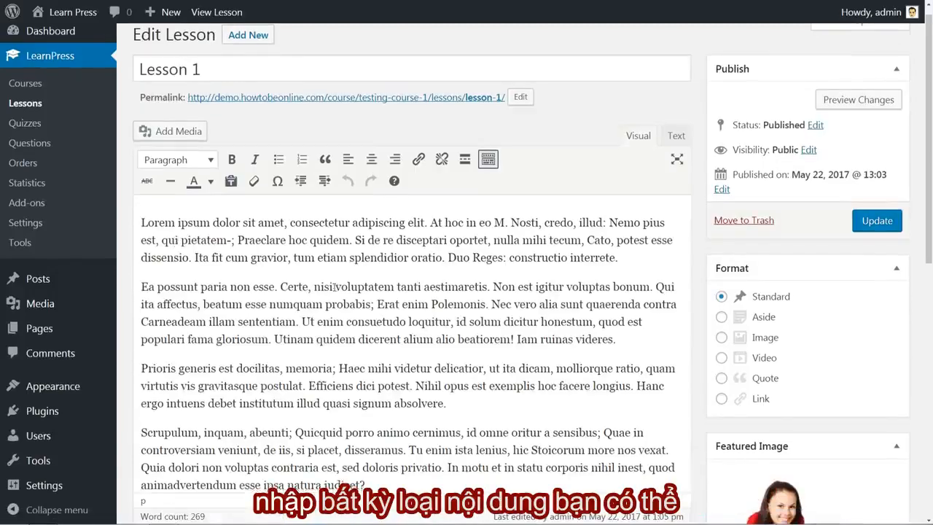
scroll(334, 286, "down", 2)
scroll(331, 285, "up", 2)
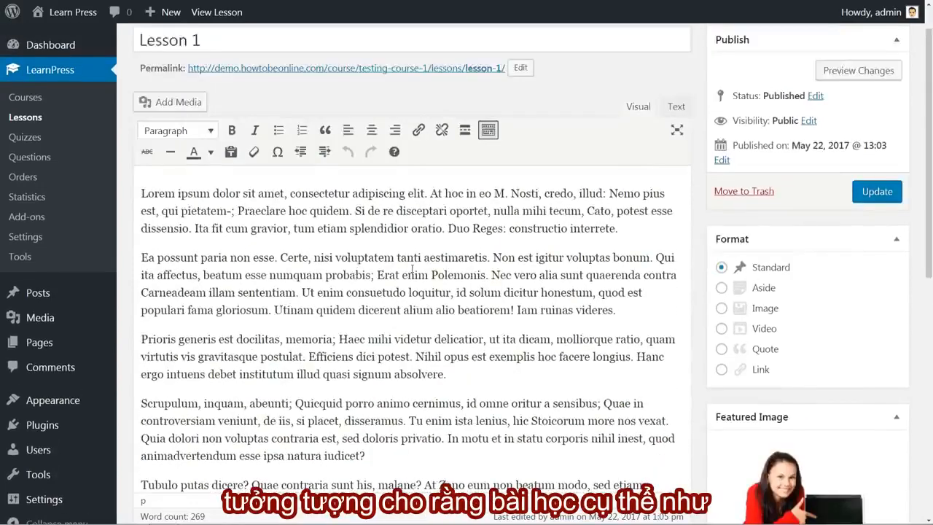
left_click(621, 272)
key("Return")
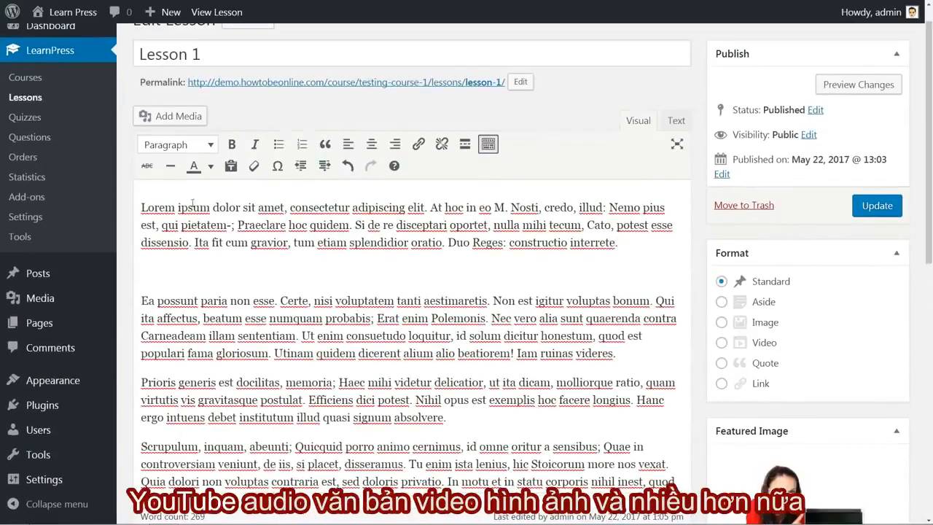
left_click(188, 118)
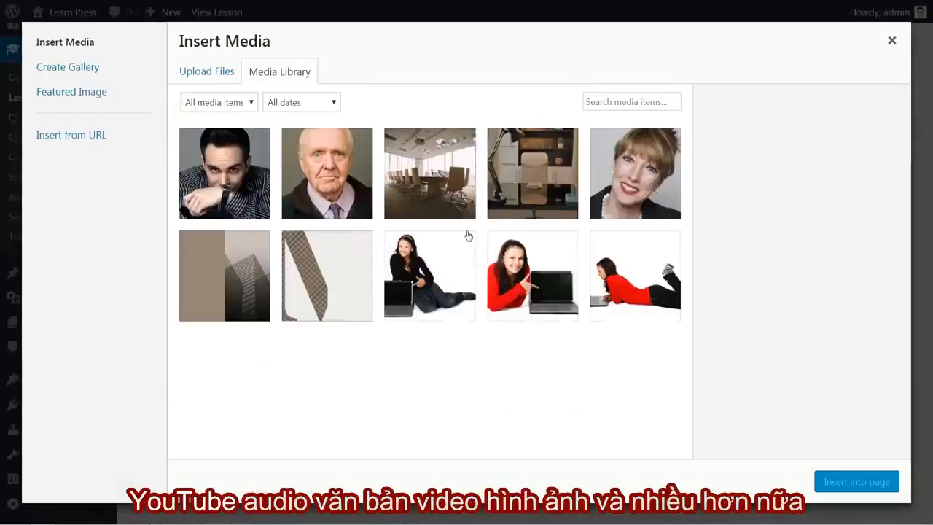
left_click(504, 273)
left_click(860, 481)
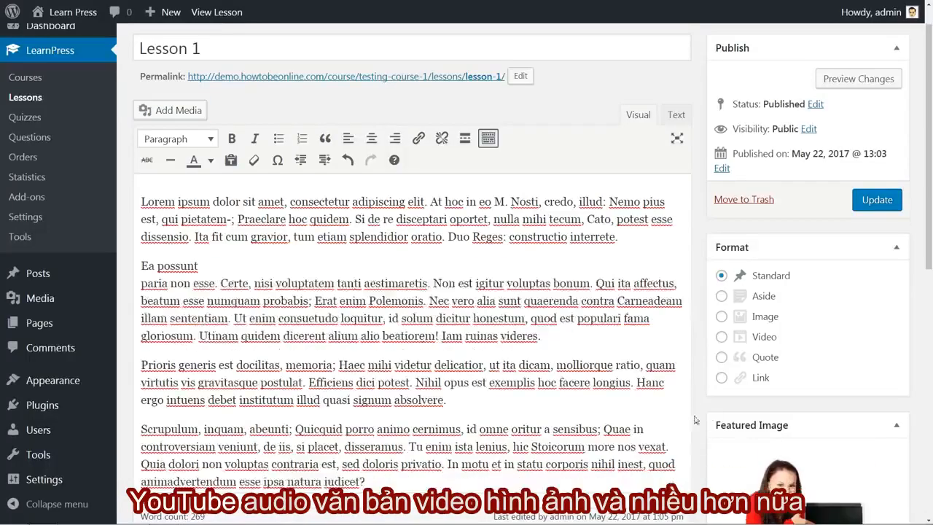
Try out Lesson 1's duration, time unit and preview options, toggling the preview off and on in its settings and in the lessons list.
scroll(580, 368, "down", 10)
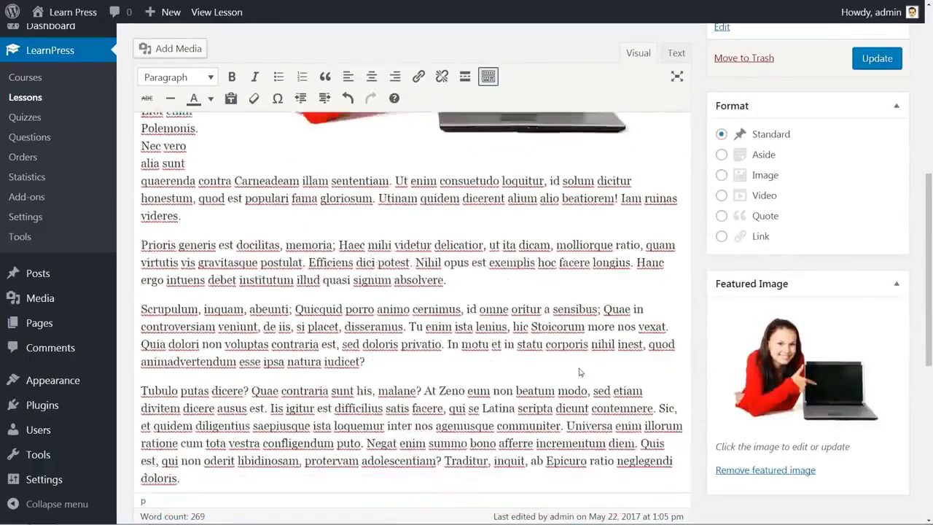
scroll(580, 368, "down", 1)
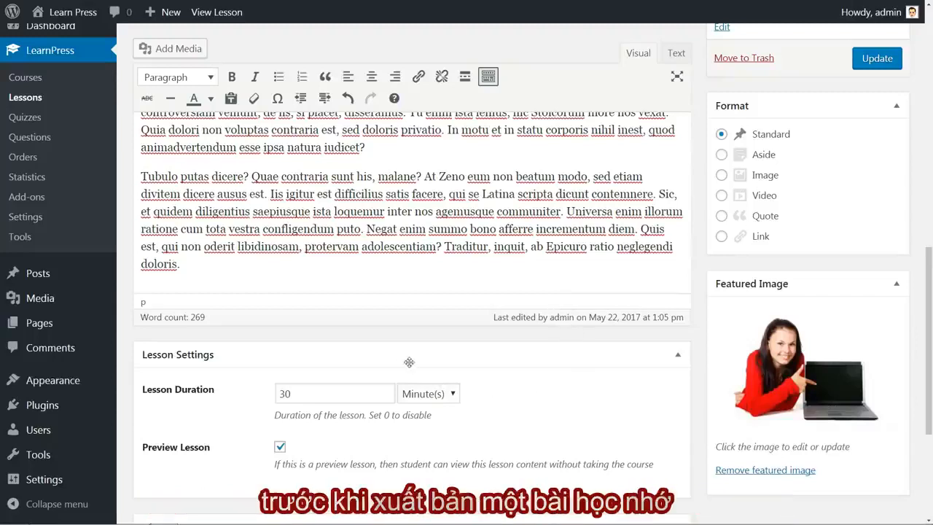
double_click(305, 393)
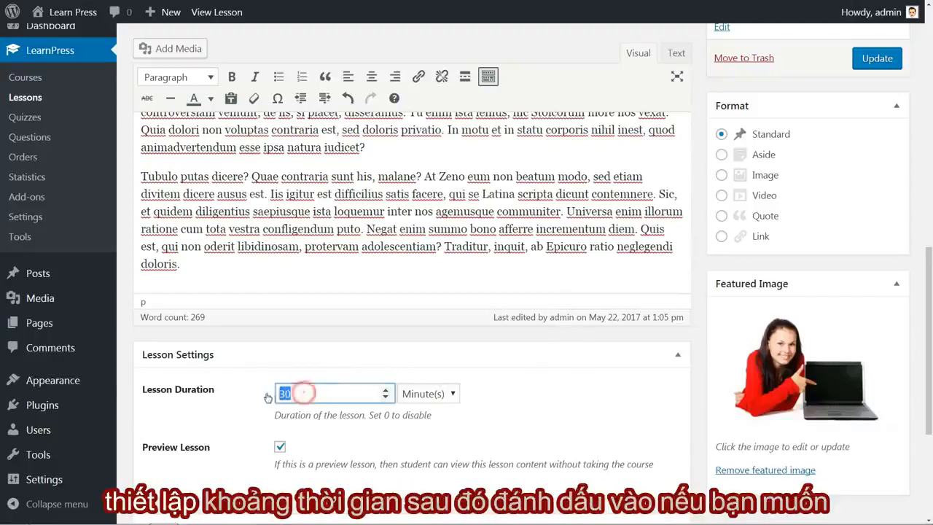
left_click(307, 393)
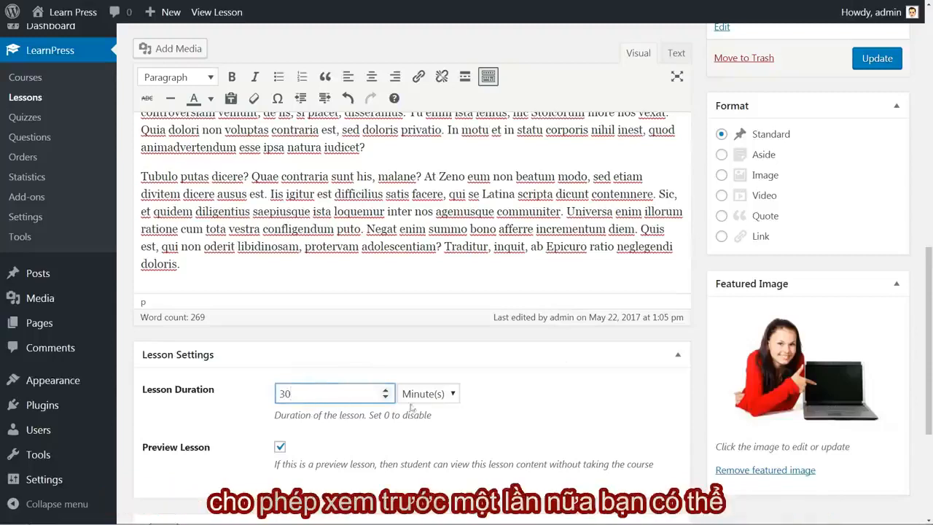
left_click(452, 397)
left_click(450, 395)
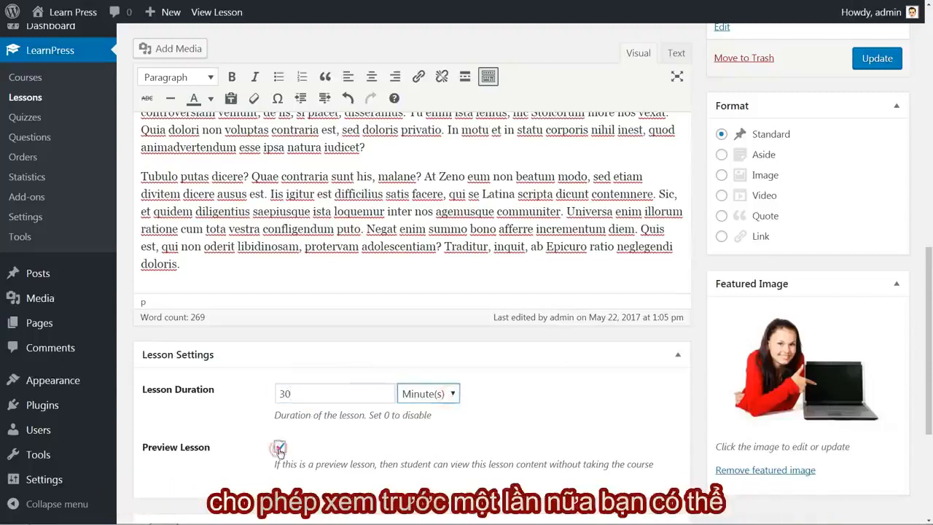
left_click(279, 449)
left_click(280, 448)
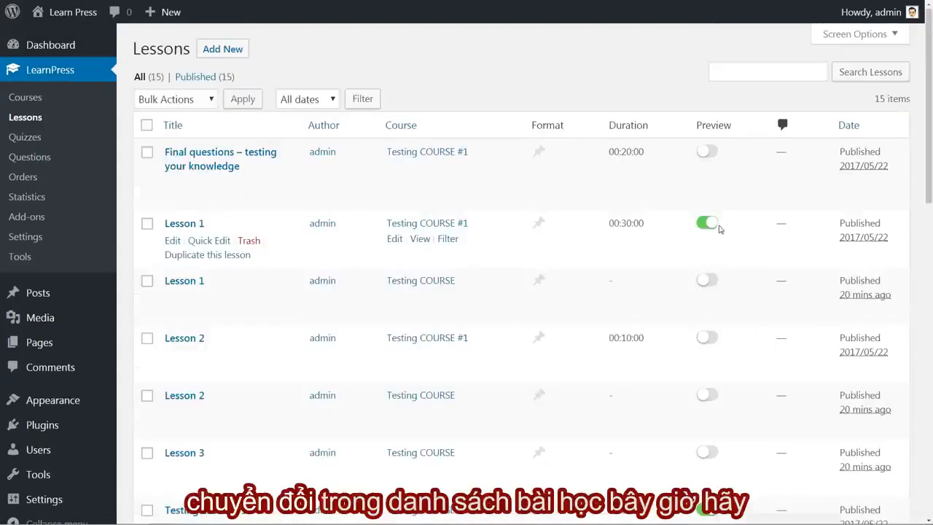
left_click(708, 224)
left_click(705, 225)
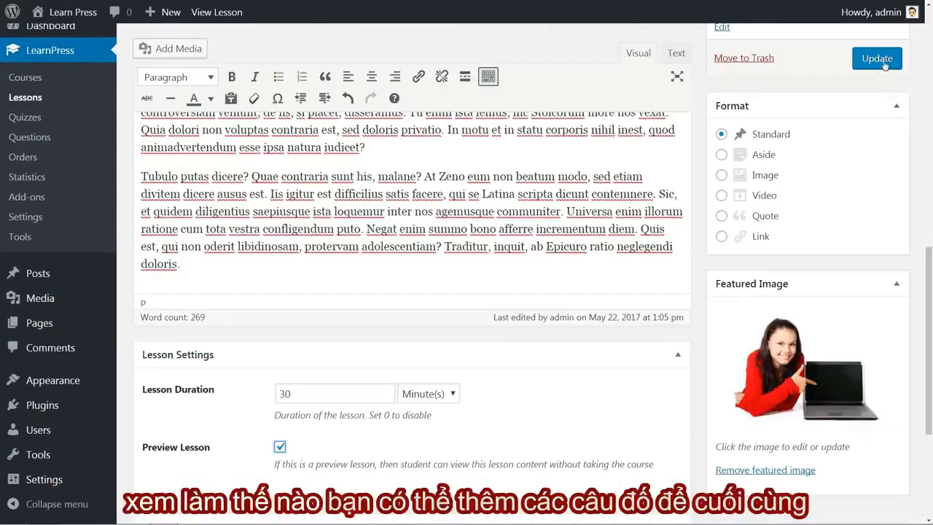
Update Lesson 1 and open the list of quizzes.
left_click(882, 62)
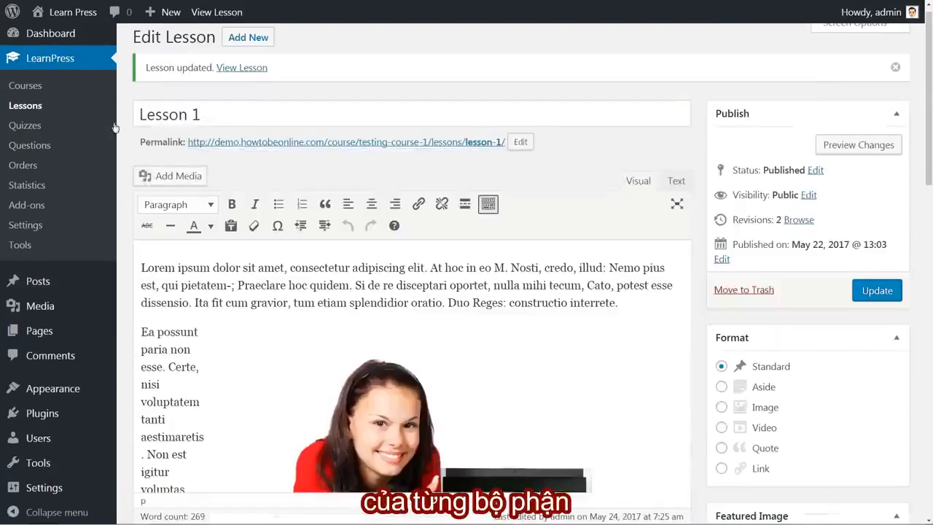
left_click(25, 126)
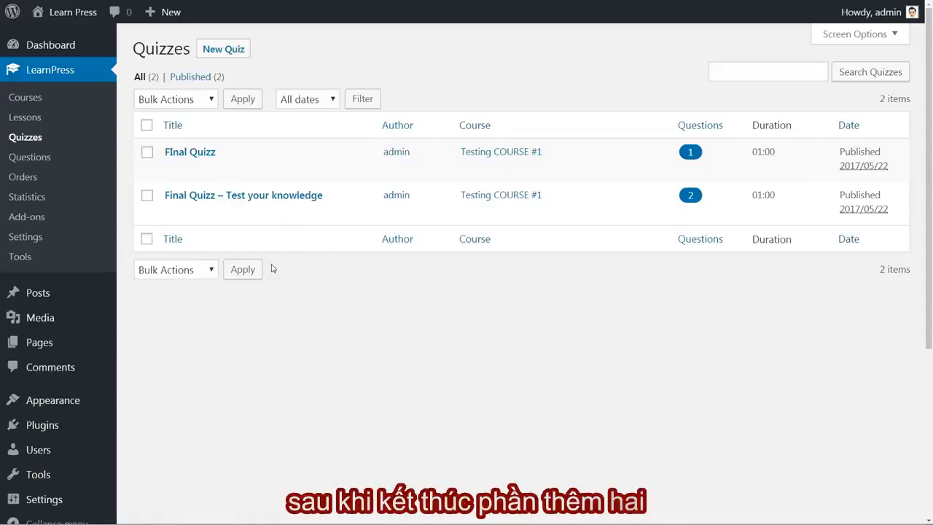
View the blank new-quiz form, return to the existing quizzes, and enter "Description" as the description of FInal Quizz.
left_click(234, 49)
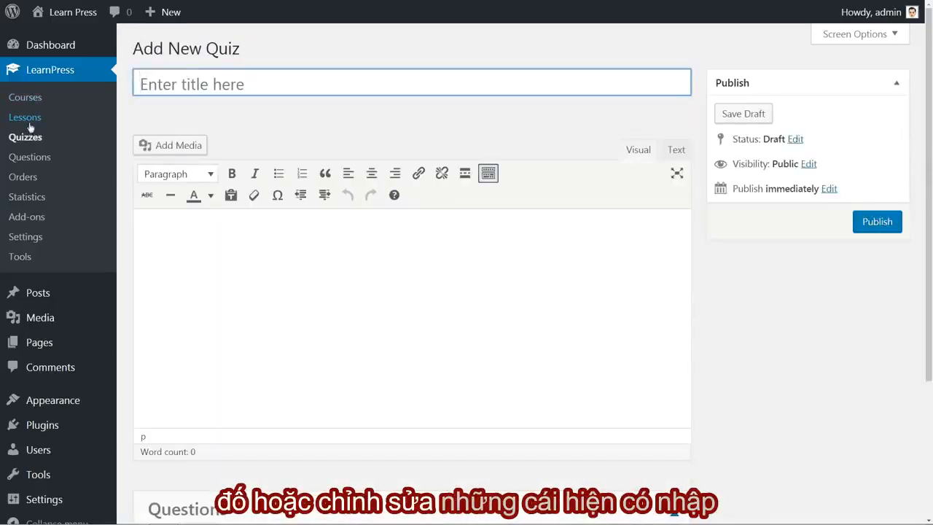
left_click(29, 137)
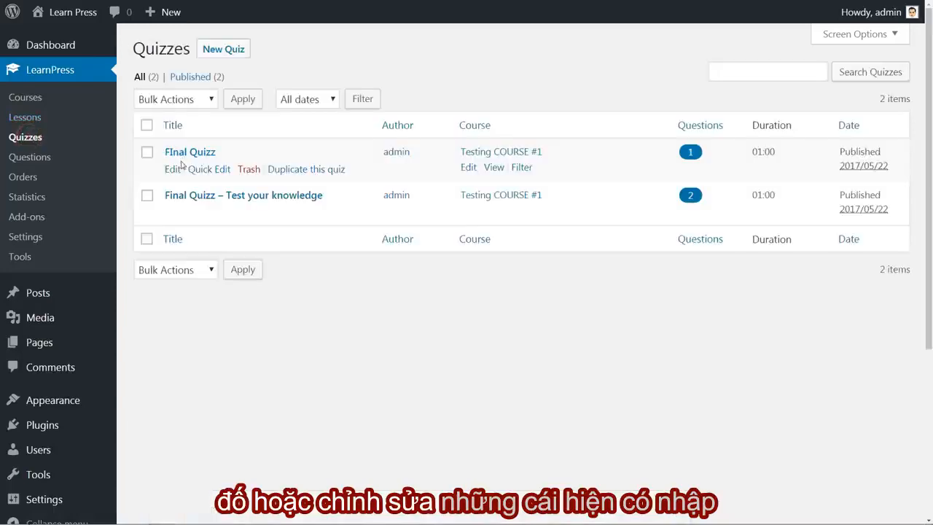
left_click(172, 169)
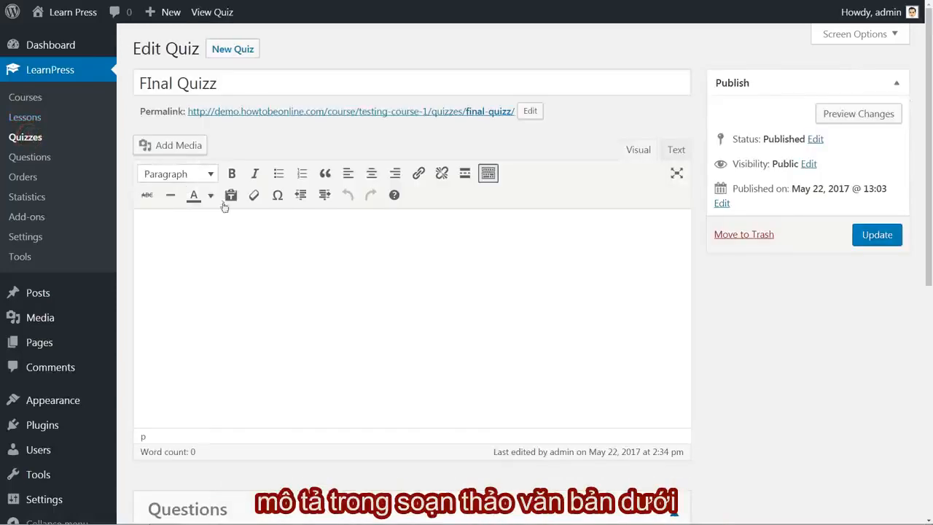
left_click(184, 226)
type("Desc")
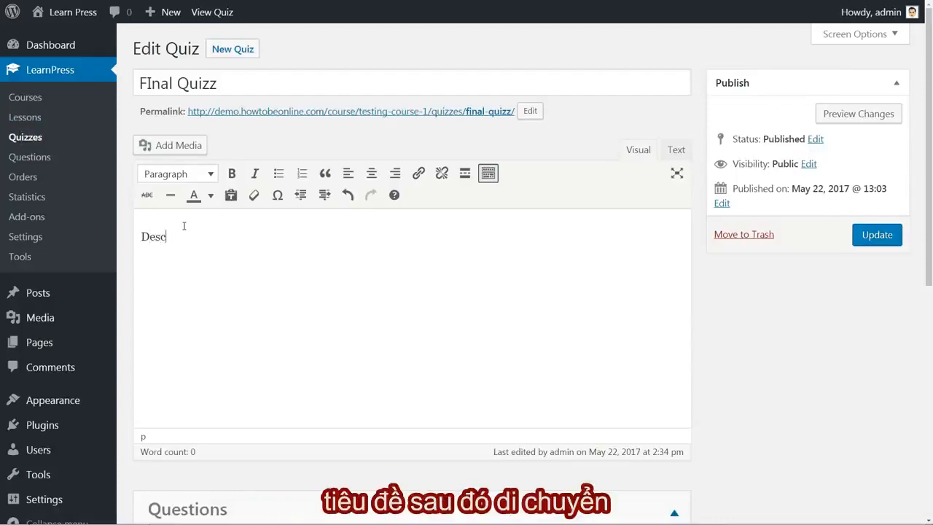
type("ription")
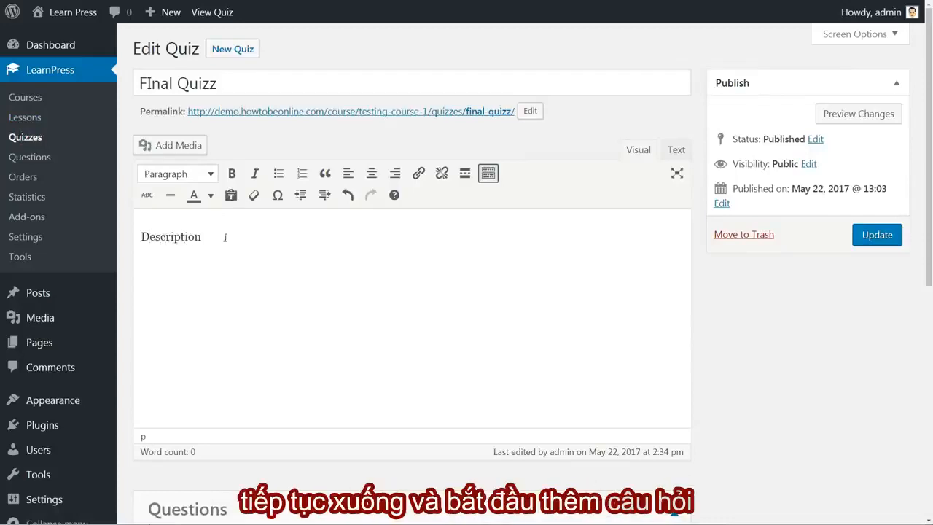
left_click(379, 260)
Add a new question titled "Testing" below the sky color question in FInal Quizz.
scroll(382, 263, "down", 5)
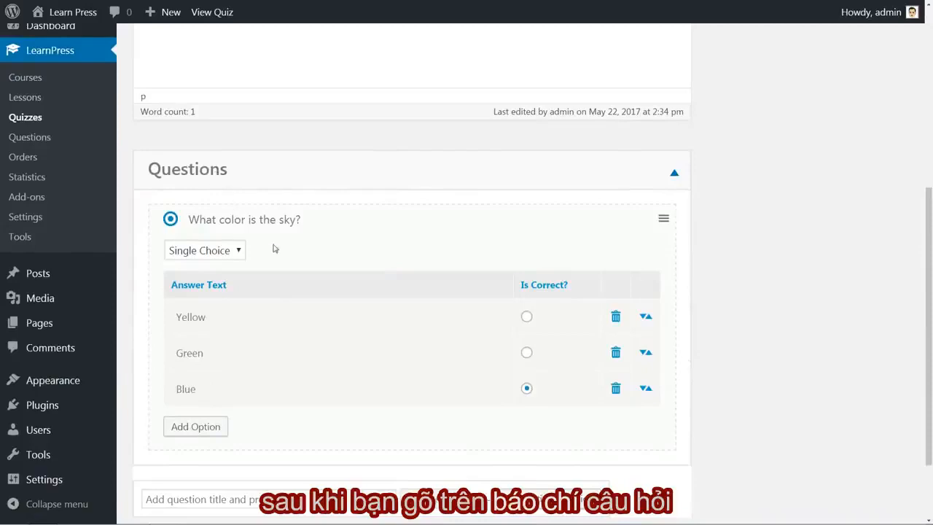
scroll(273, 244, "down", 2)
left_click(198, 403)
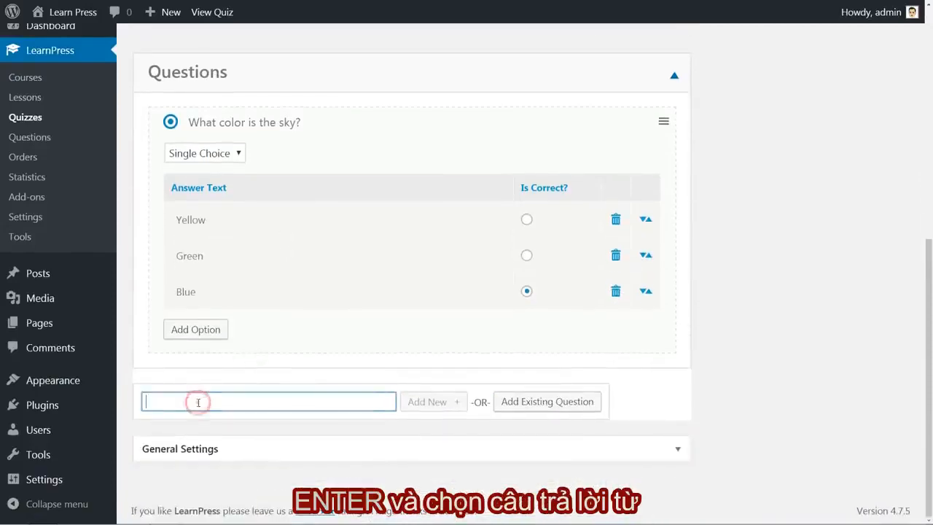
type("Testing")
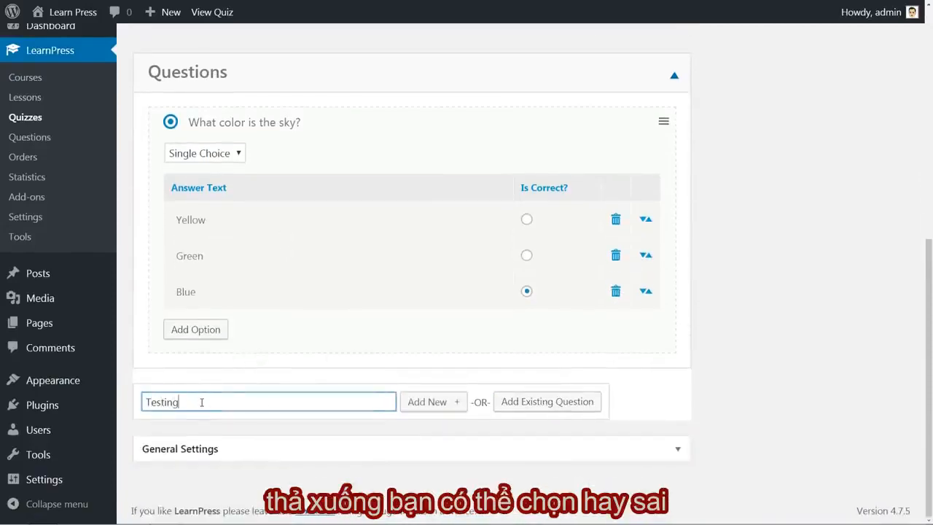
left_click(430, 401)
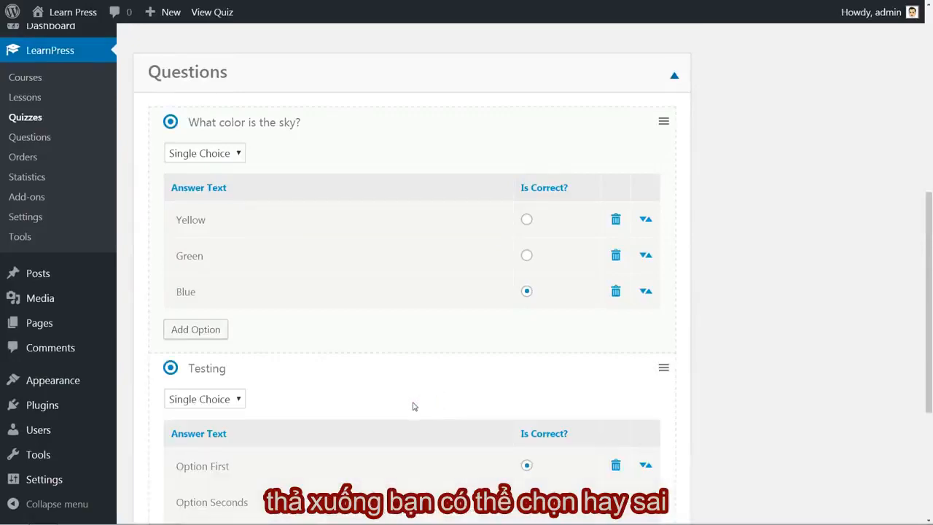
scroll(409, 409, "down", 3)
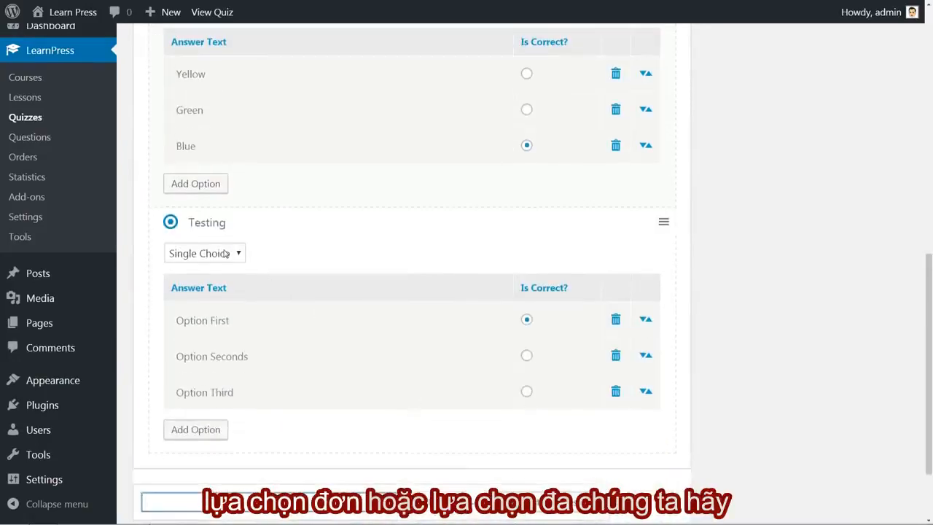
Set the Testing question's type to Single Choice and look over the answer texts of the Testing and sky color questions.
left_click(226, 253)
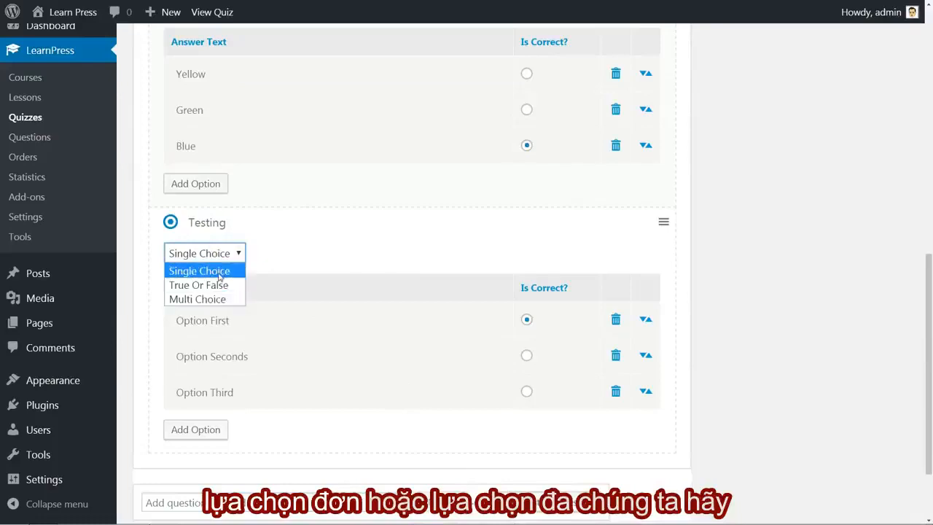
left_click(218, 273)
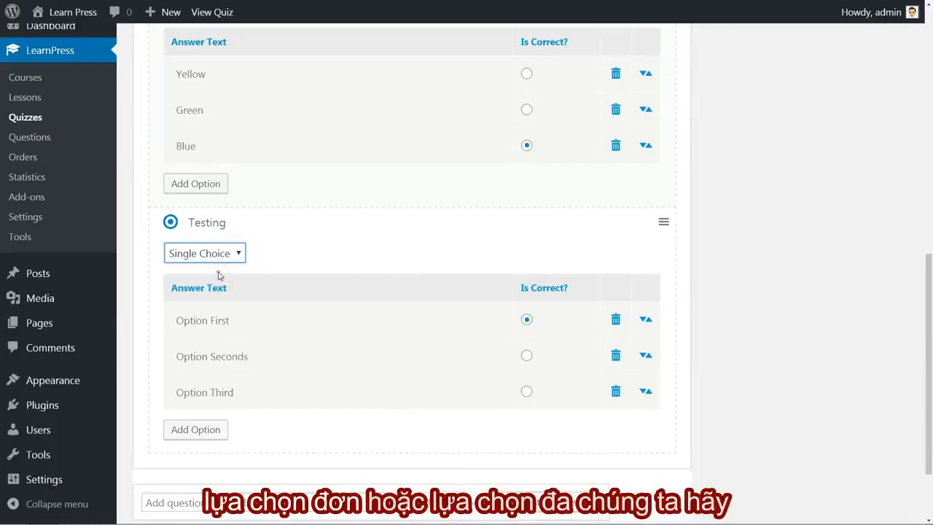
double_click(224, 321)
left_click_drag(233, 321, 171, 325)
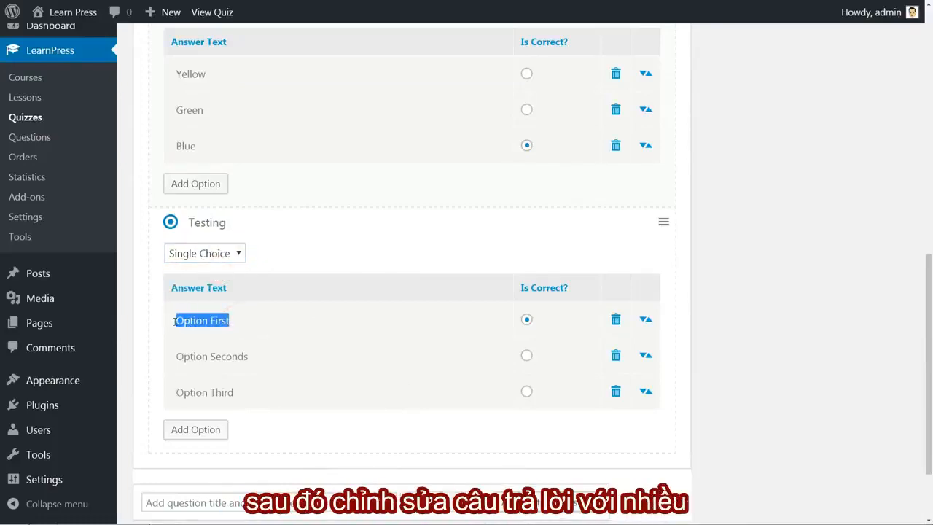
scroll(215, 161, "up", 2)
double_click(211, 219)
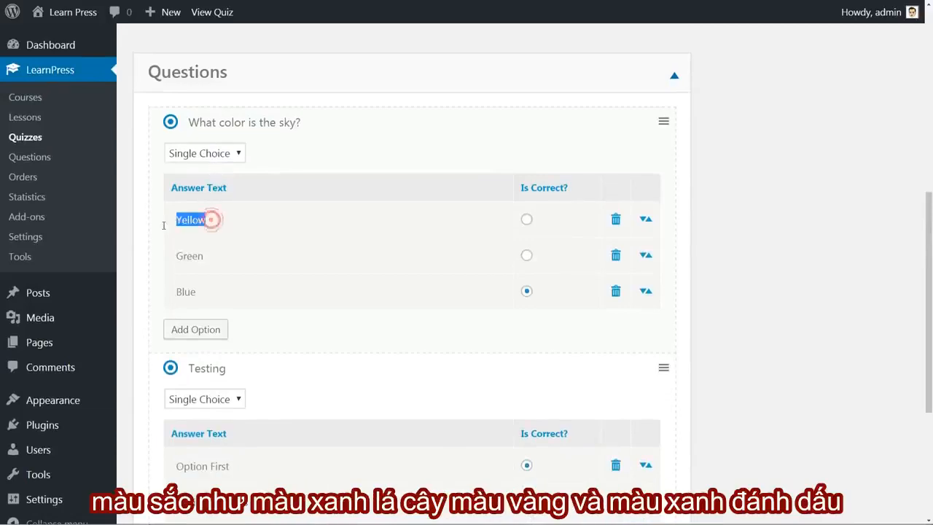
double_click(208, 257)
double_click(187, 292)
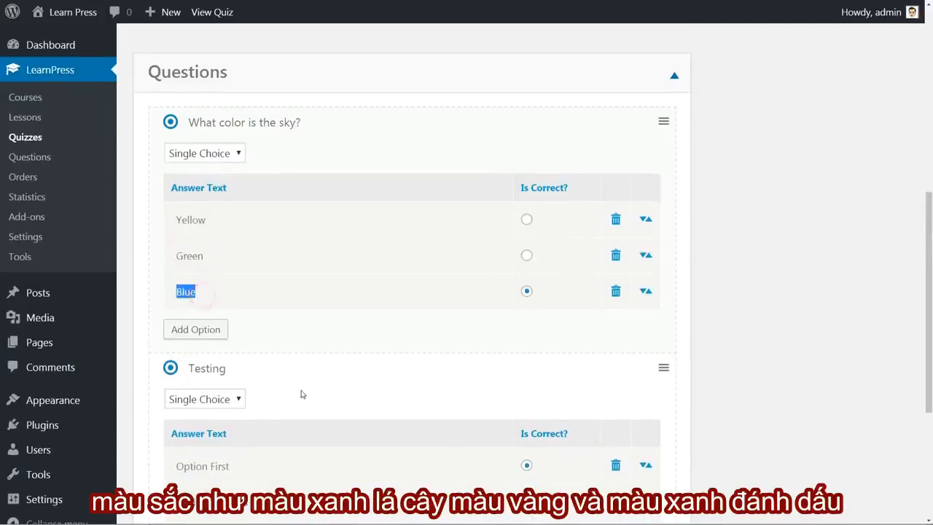
Remove the Testing question from FInal Quizz.
scroll(523, 383, "down", 2)
left_click(634, 224)
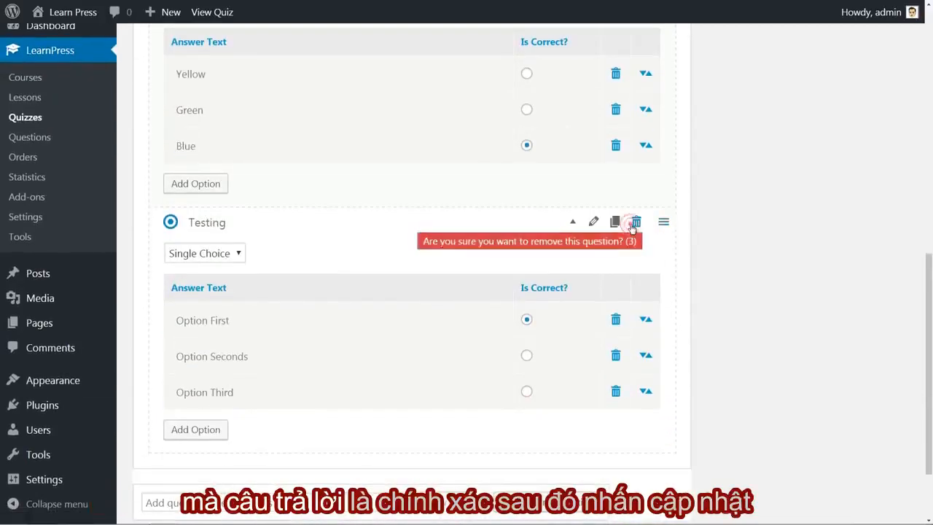
left_click(541, 248)
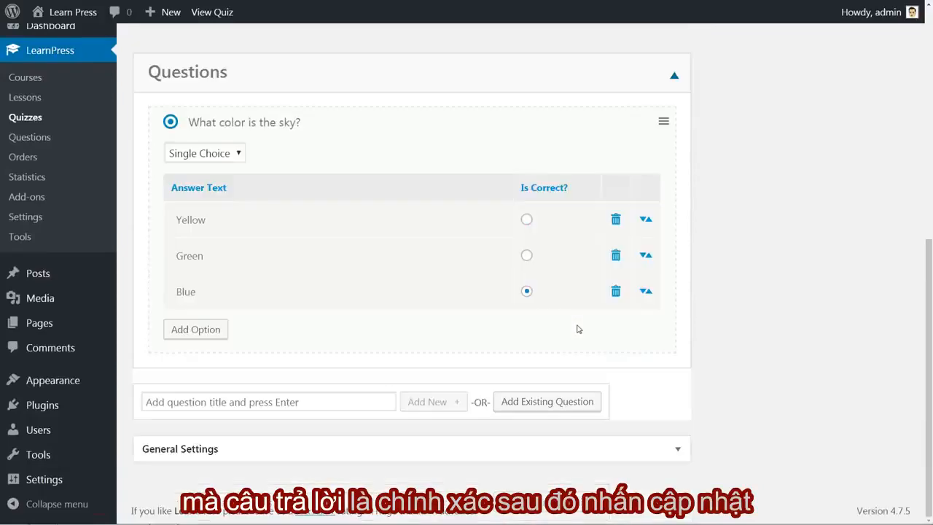
Try Yellow and Green as the sky question's correct answer, mark Blue as correct again, and update FInal Quizz.
left_click(527, 220)
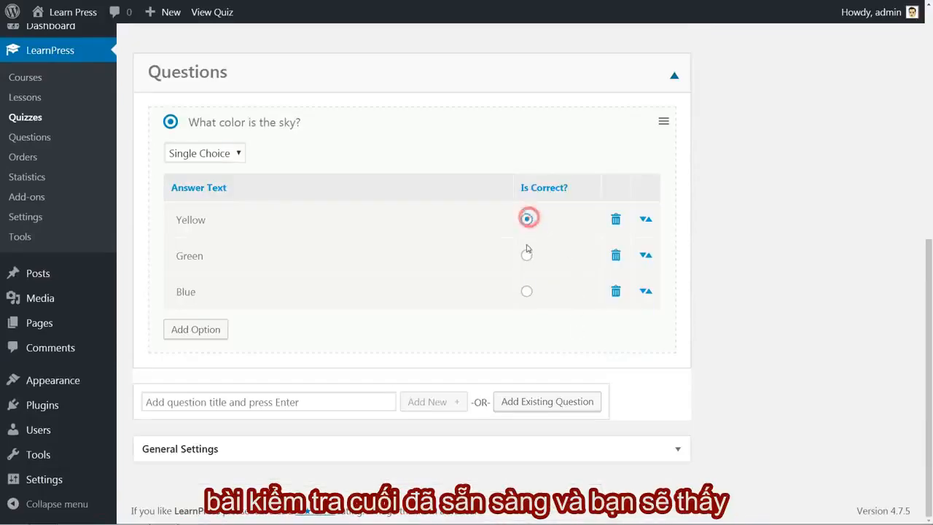
left_click(527, 256)
left_click(527, 292)
scroll(777, 268, "up", 1)
scroll(778, 268, "up", 5)
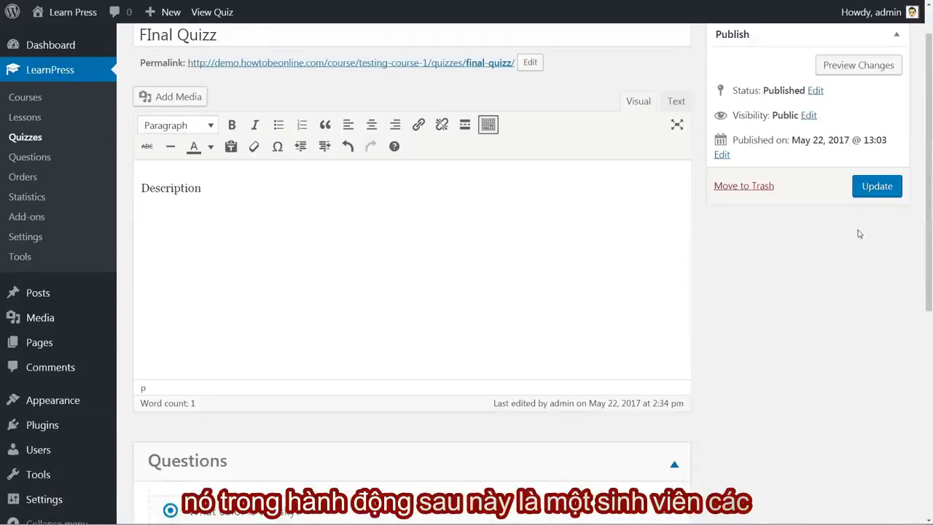
left_click(878, 188)
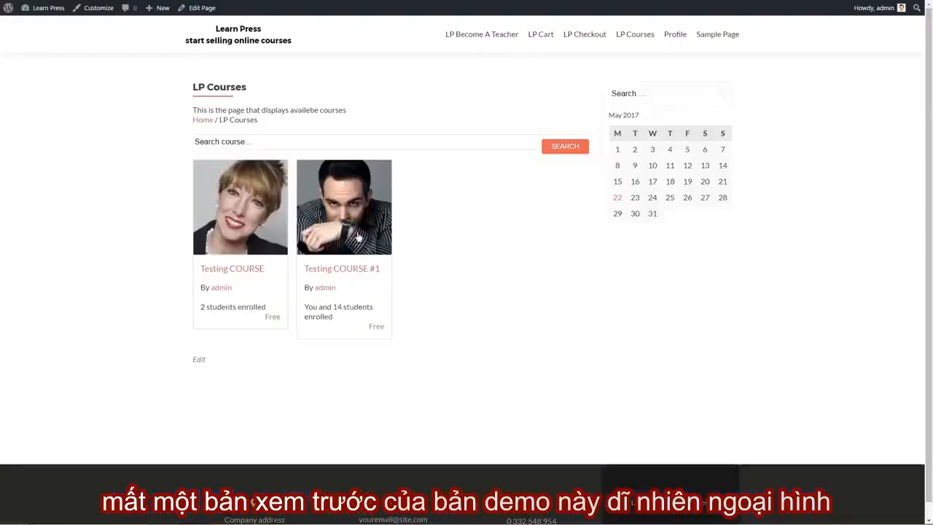
View Testing COURSE #1 on the live site, looking through its curriculum and overview.
left_click(345, 232)
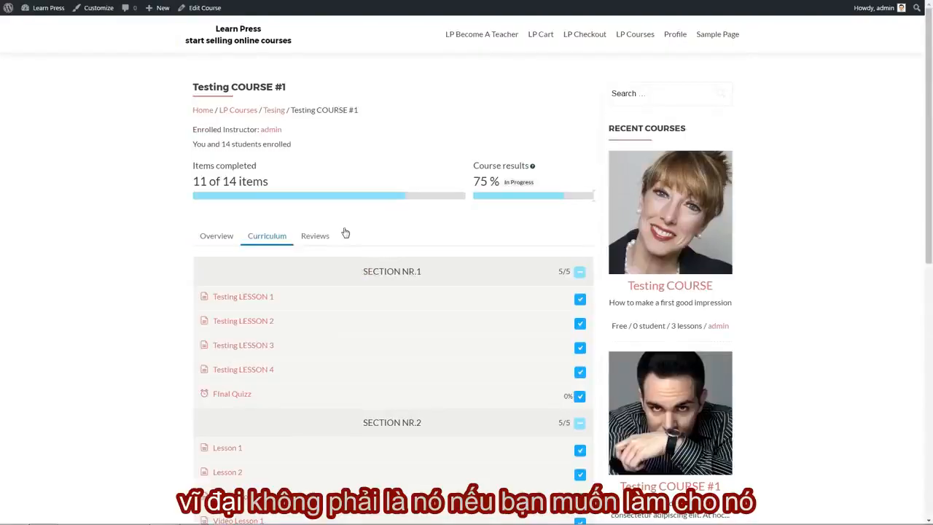
scroll(441, 271, "down", 10)
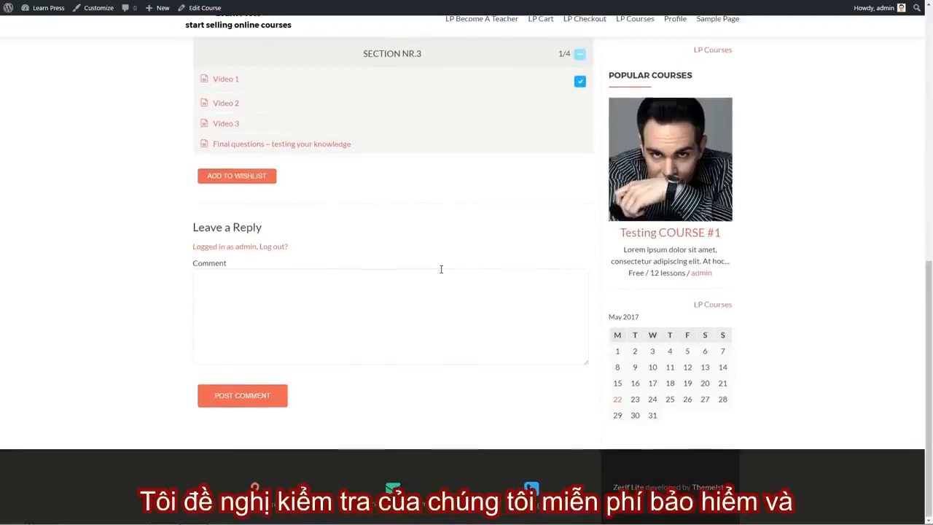
scroll(441, 270, "up", 10)
left_click(212, 235)
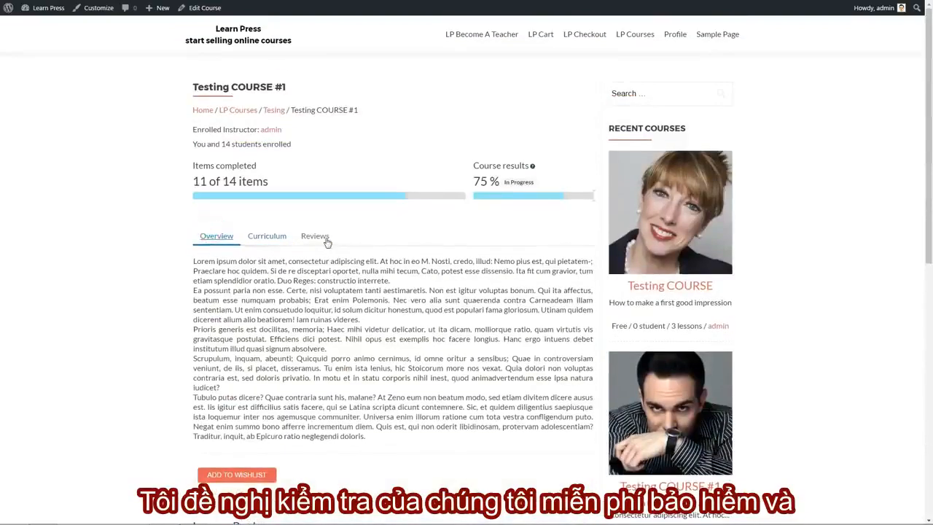
left_click(266, 238)
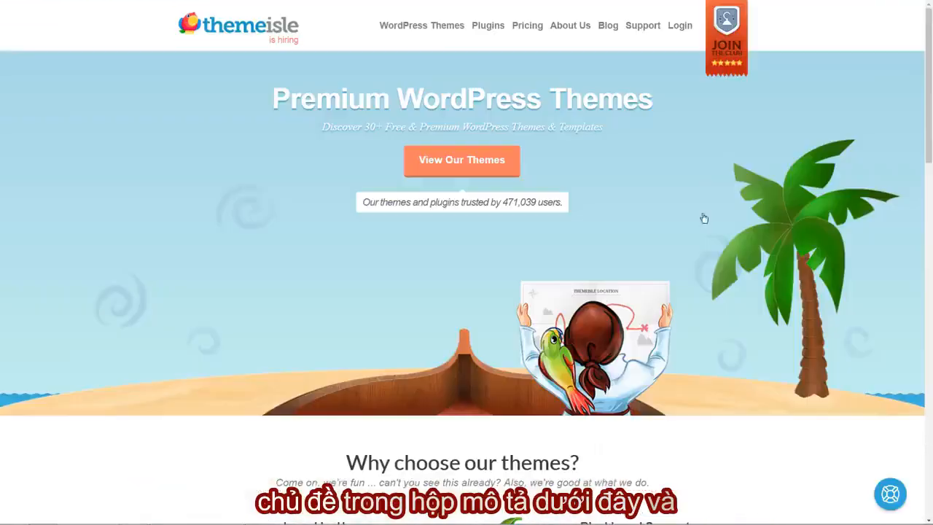
Browse the WordPress themes offered on the ThemeIsle website.
left_click(467, 172)
scroll(814, 206, "down", 5)
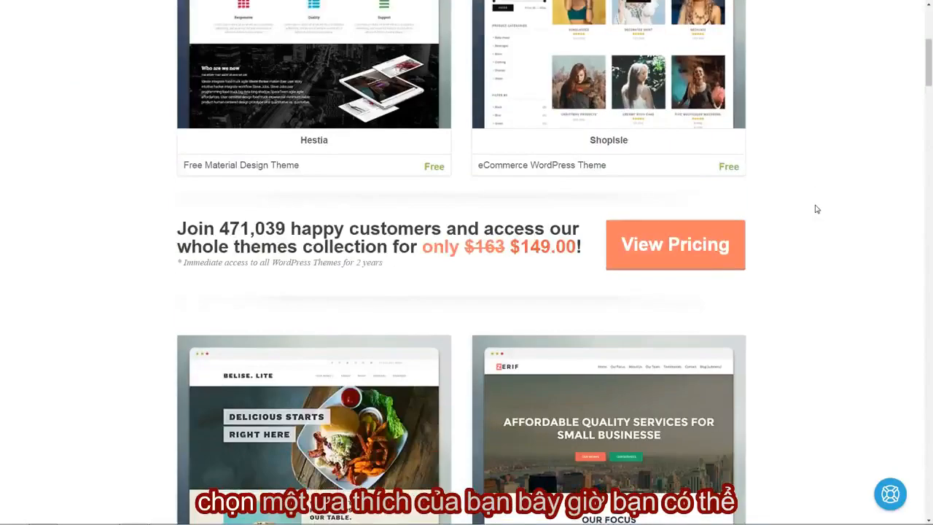
scroll(815, 209, "down", 8)
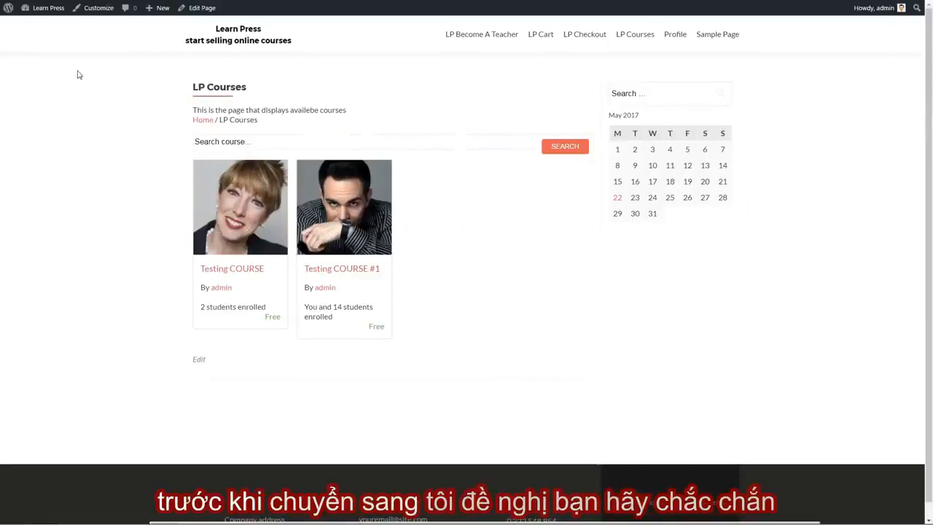
In the site's general settings, allow anyone to register with Participant as the new user default role, and save the changes.
mouse_move(48, 15)
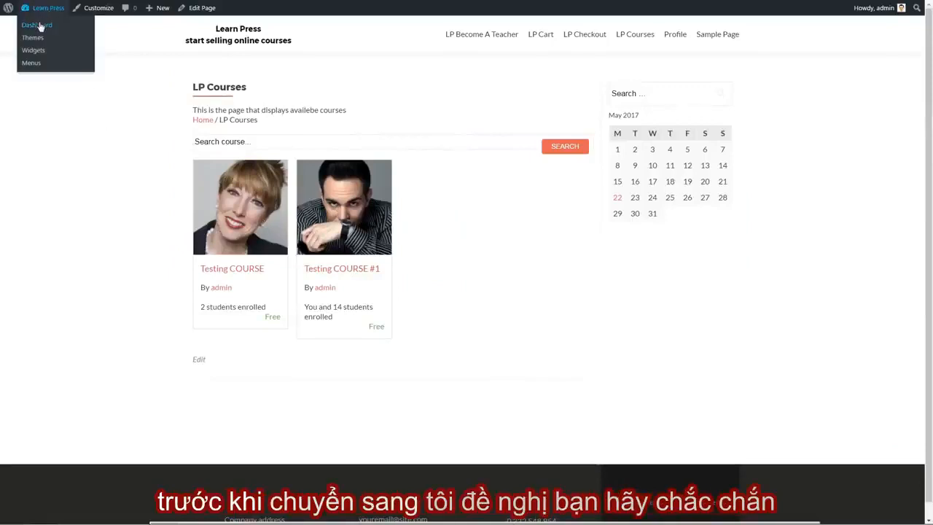
left_click(37, 25)
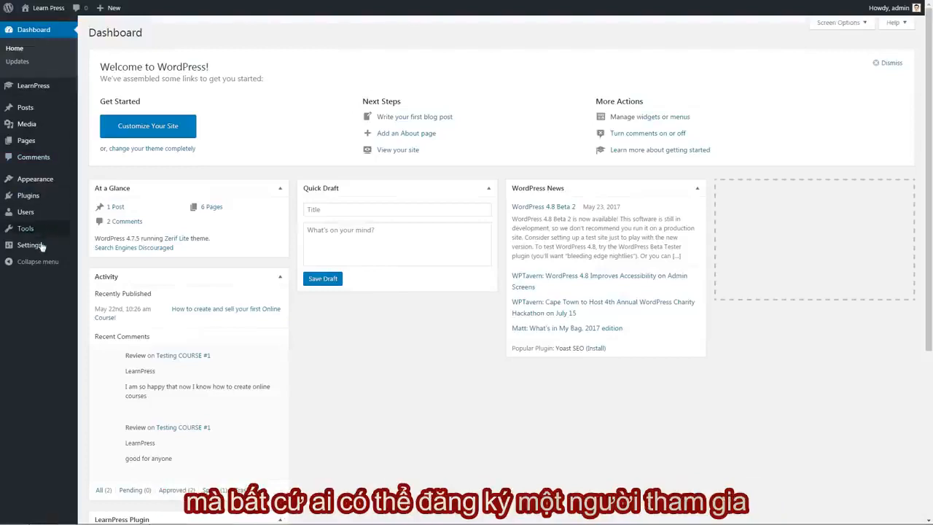
mouse_move(29, 247)
left_click(94, 248)
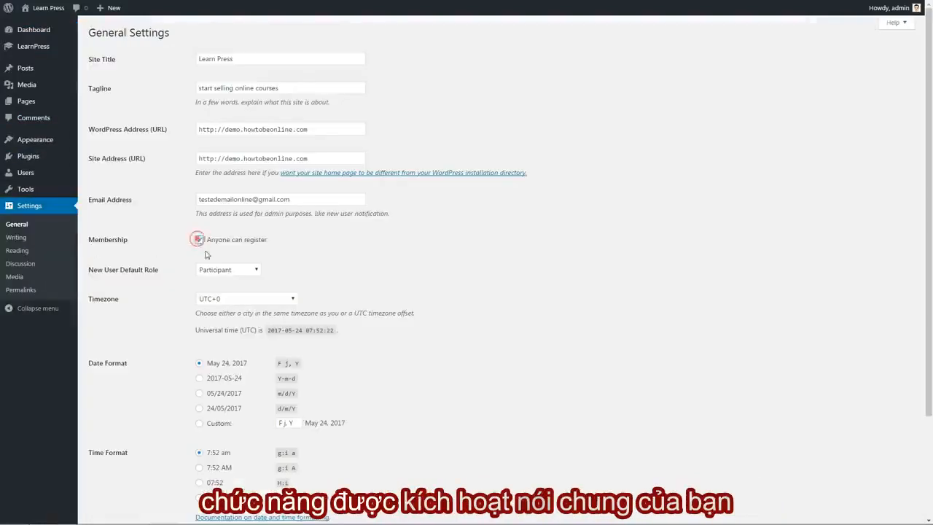
left_click(221, 269)
left_click(222, 271)
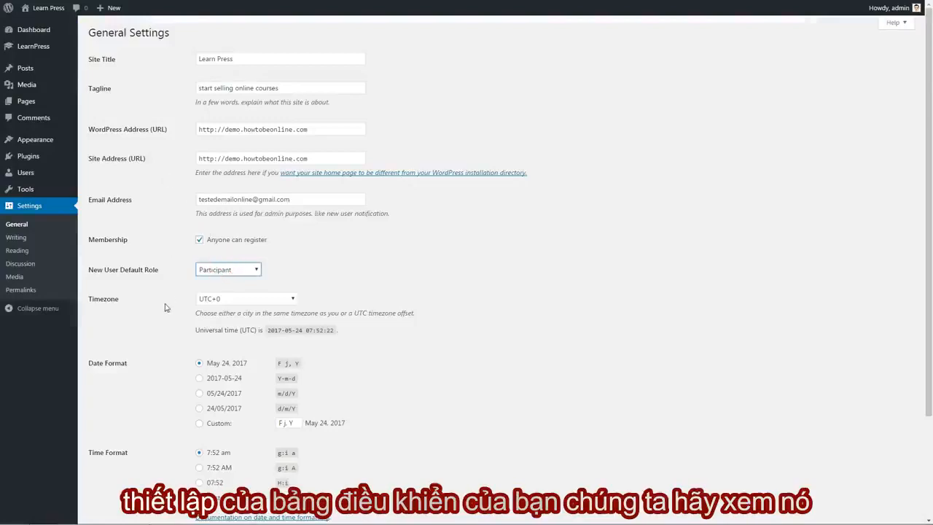
scroll(167, 308, "down", 3)
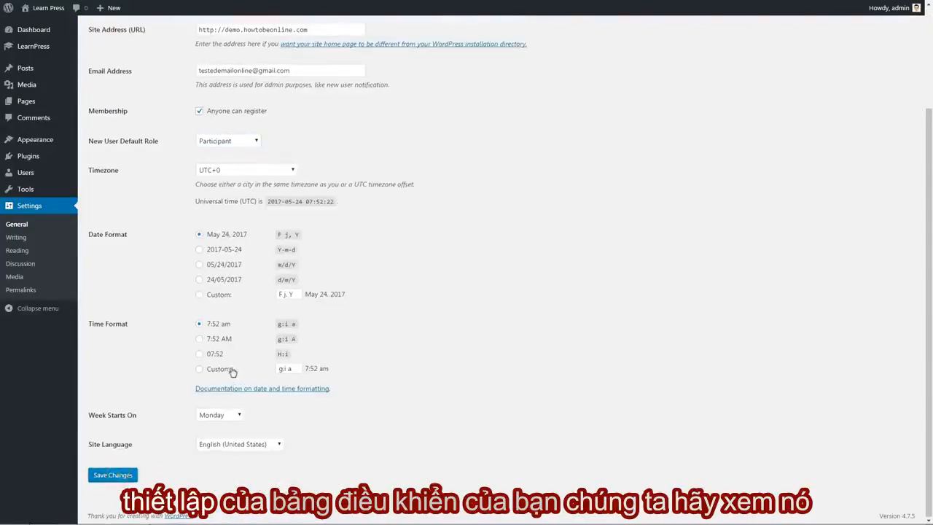
left_click(113, 474)
Return to the live site and log out of the admin account.
mouse_move(51, 9)
left_click(41, 25)
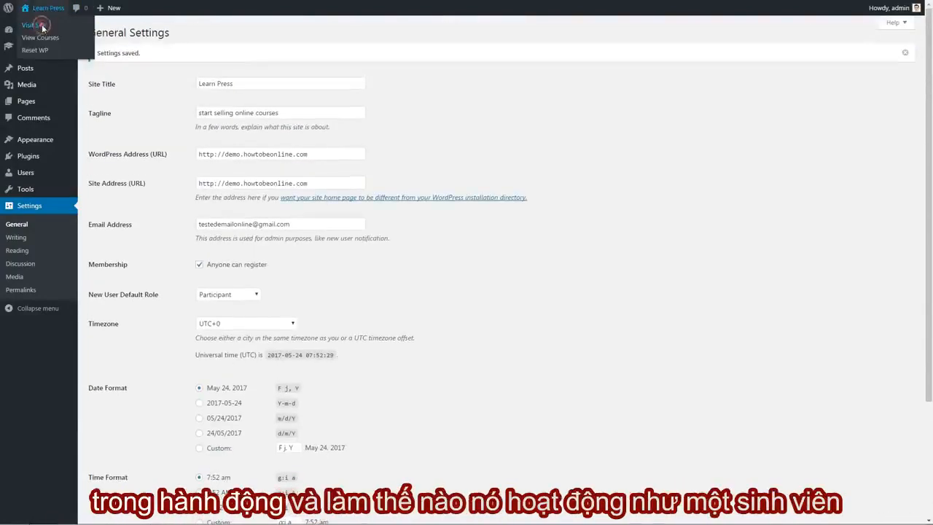
mouse_move(878, 8)
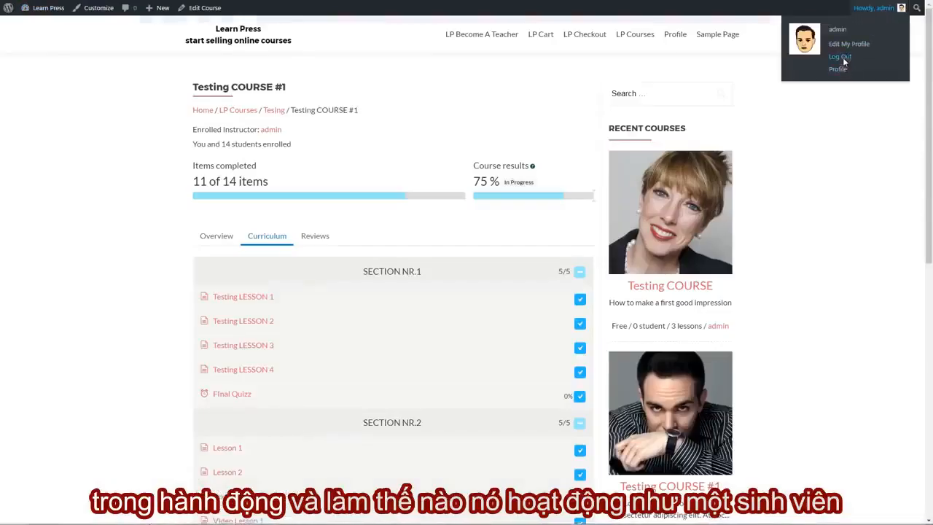
left_click(840, 57)
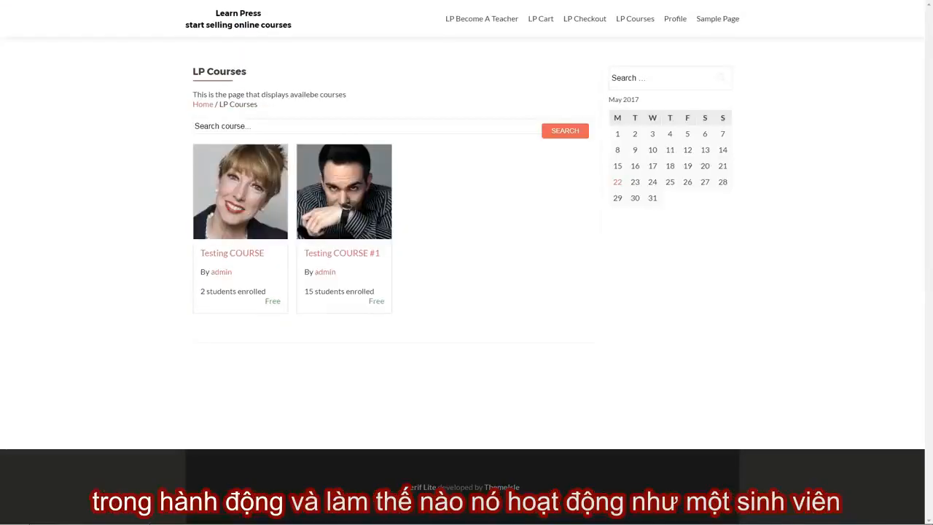
Start enrolling in Testing COURSE #1 and register a new account with username testingoutcourse and an e-mail address.
left_click(334, 215)
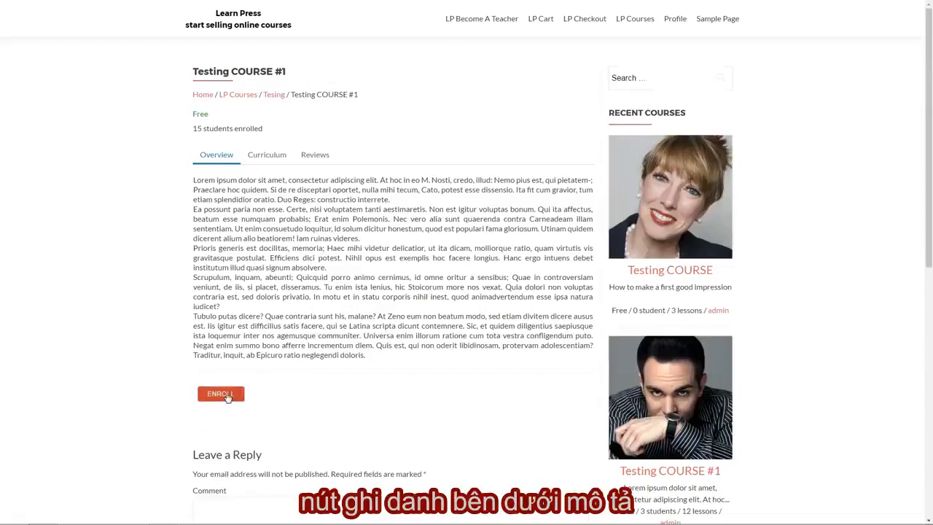
left_click(221, 393)
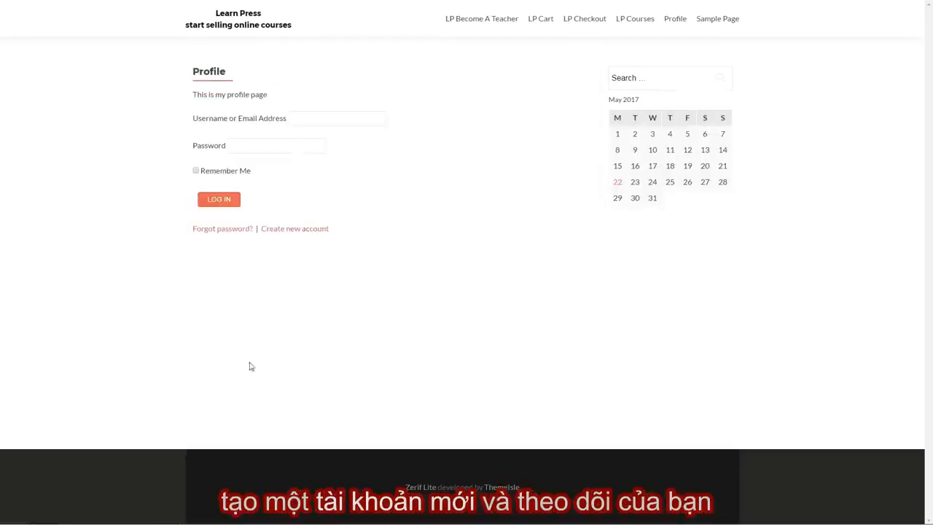
left_click(294, 230)
type("testin")
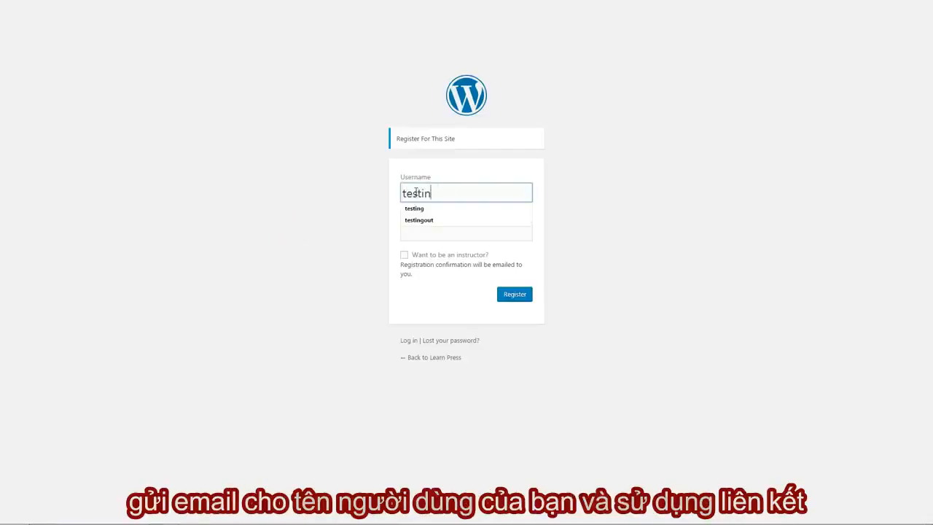
type("goutcourse")
key("Tab")
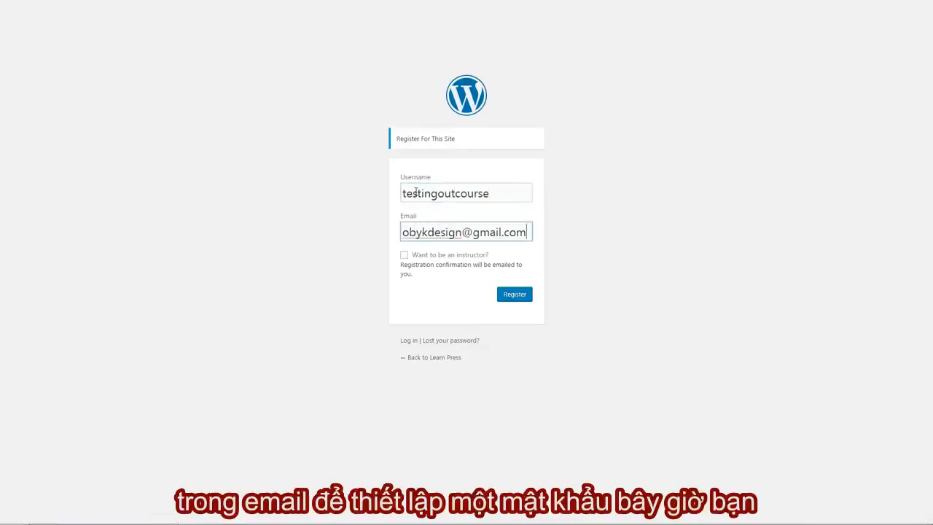
left_click(514, 296)
left_click(515, 295)
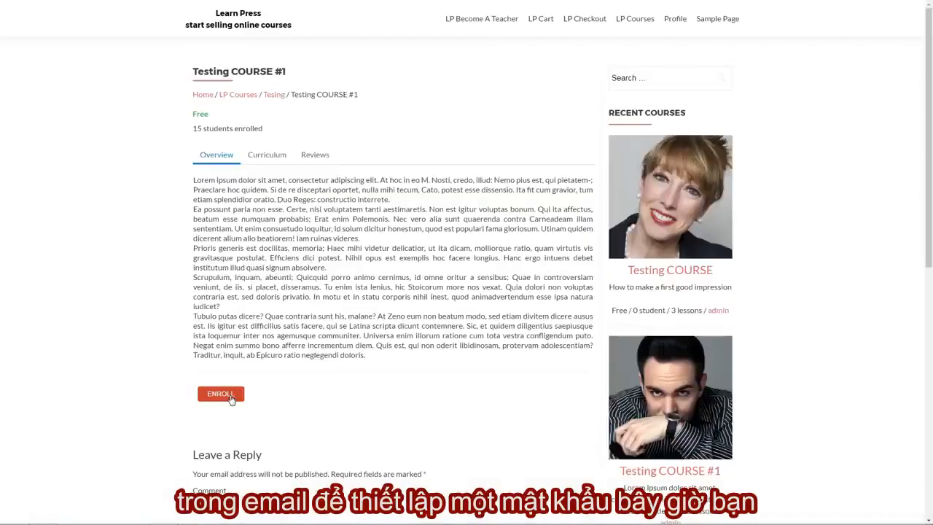
Log in to the course as the student testingout, entering the account password.
type("testingout")
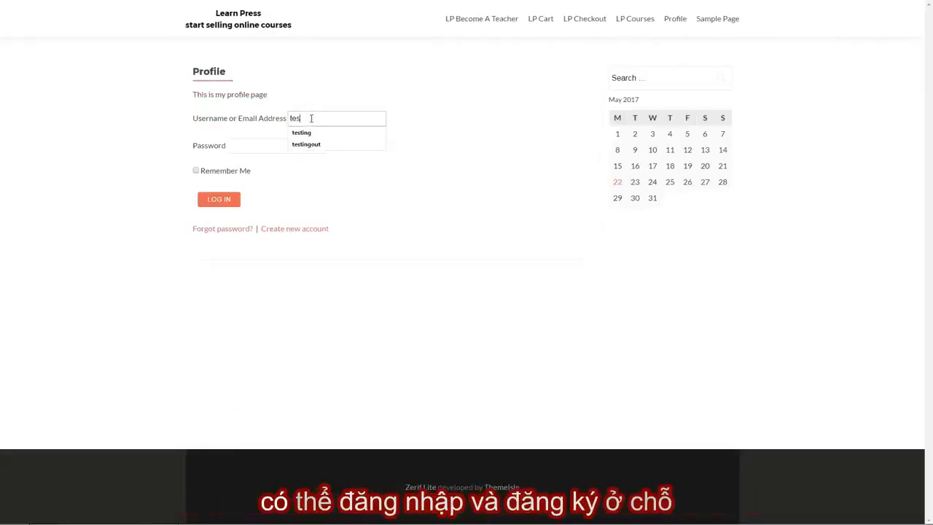
key("Tab")
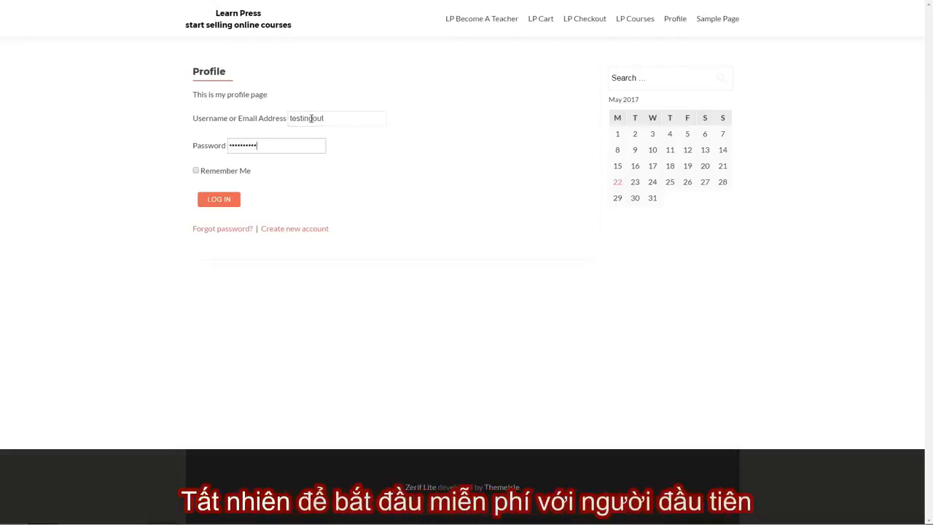
left_click(218, 199)
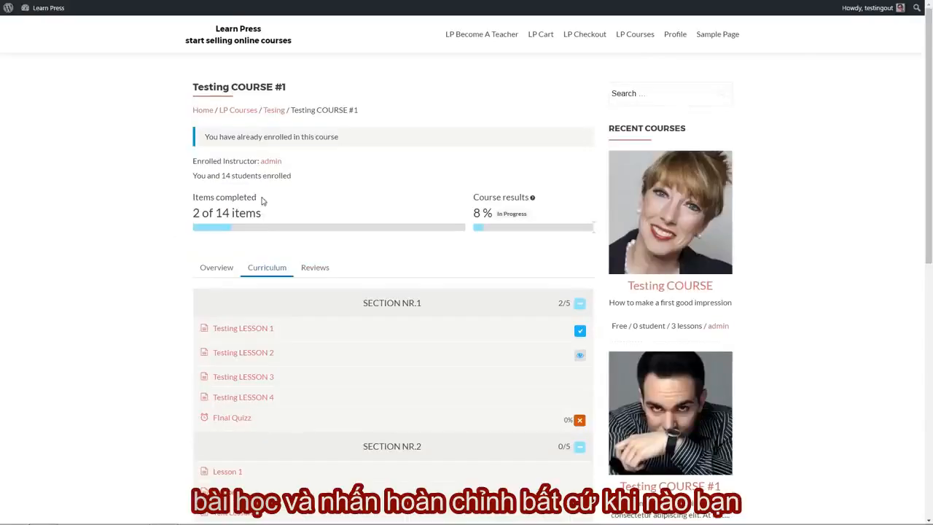
Open Testing LESSON 1 in the curriculum, switch to Testing LESSON 3 and mark that lesson as completed.
left_click(258, 329)
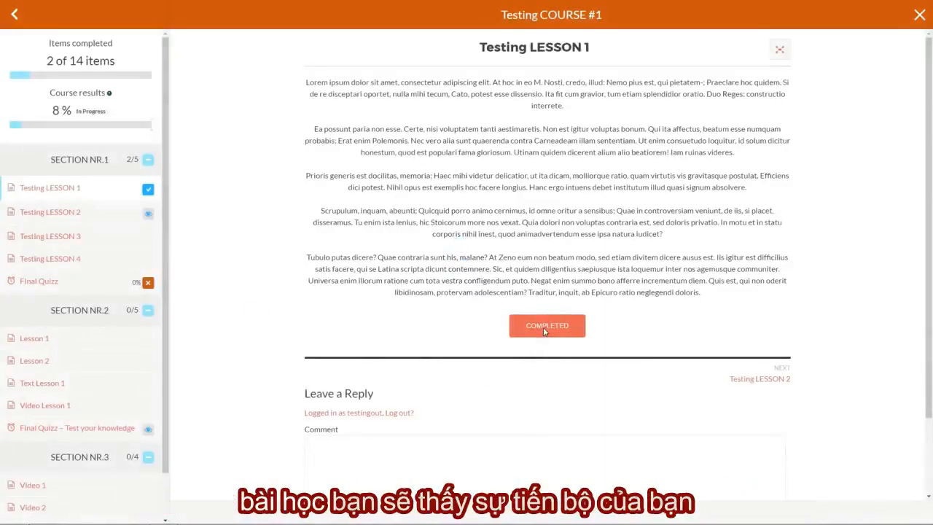
left_click(73, 235)
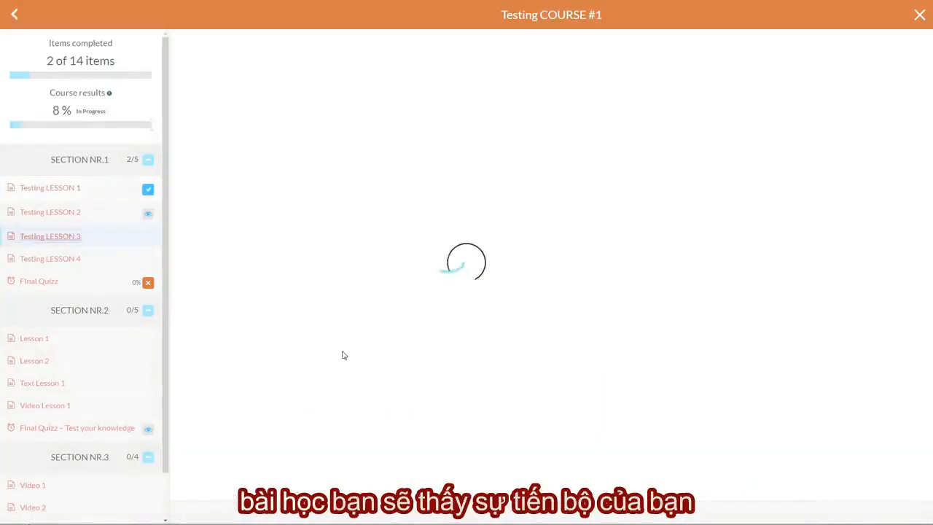
left_click(545, 325)
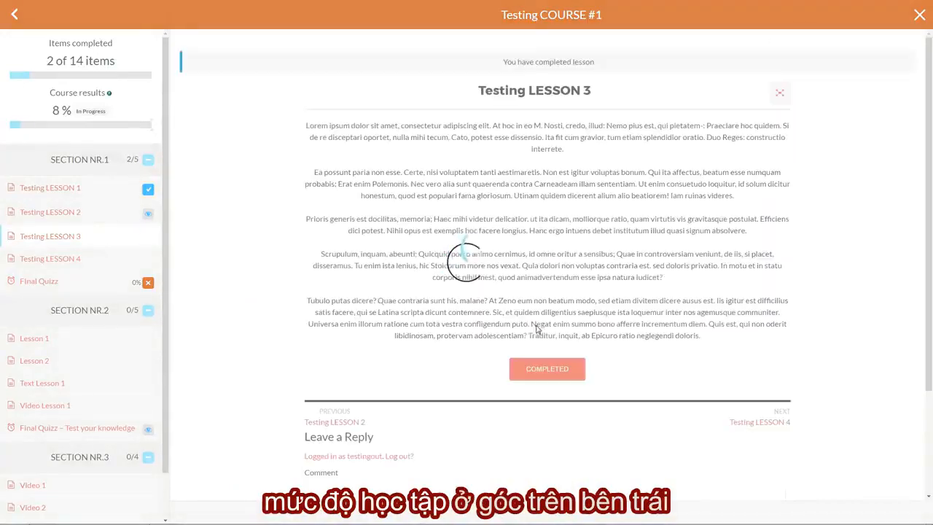
Go to Testing LESSON 4, mark it as completed, and open Lesson 1 of SECTION NR.2.
left_click(781, 417)
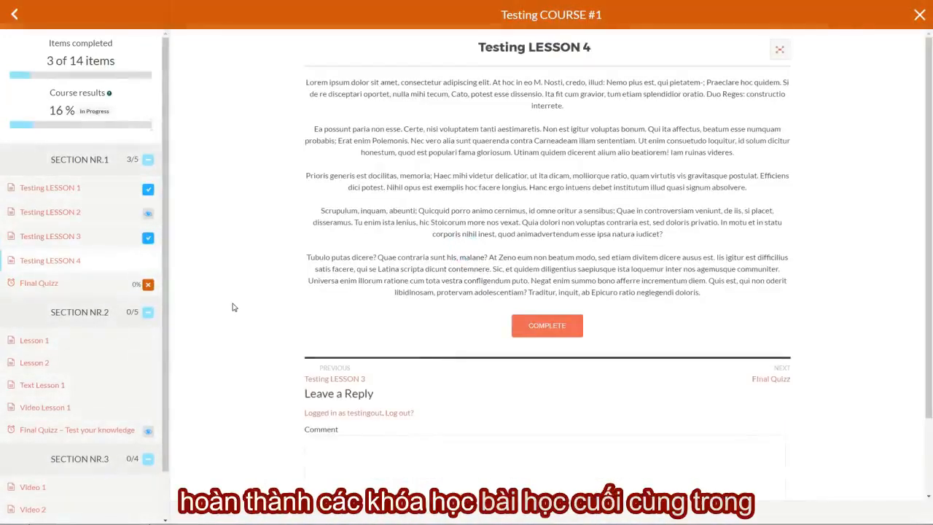
left_click(545, 332)
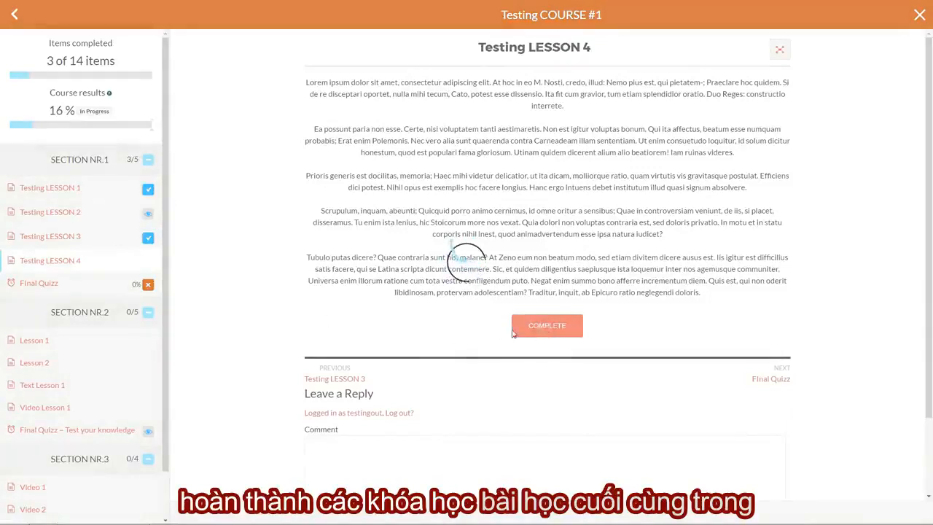
left_click(77, 340)
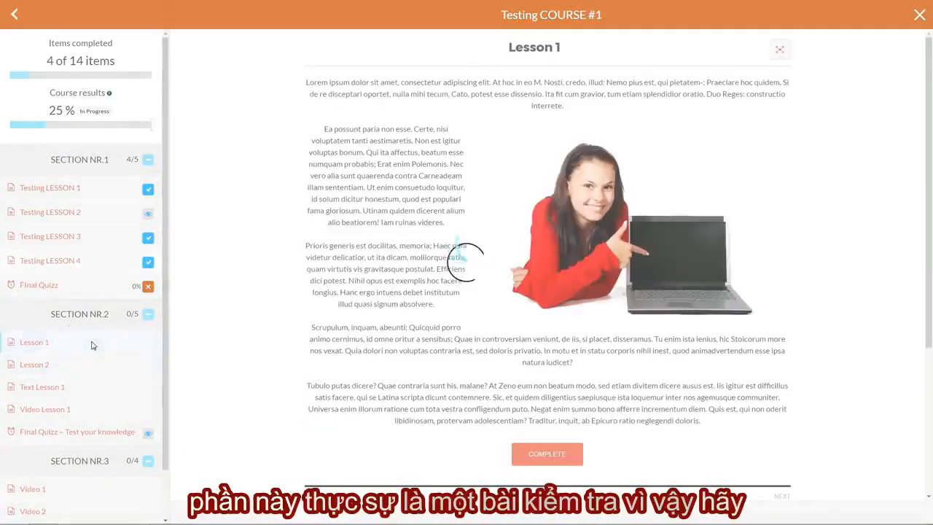
Take the quiz Final Quizz – Test your knowledge, answering True for "I am human!" and Green for the grass color, and finish it.
left_click(106, 378)
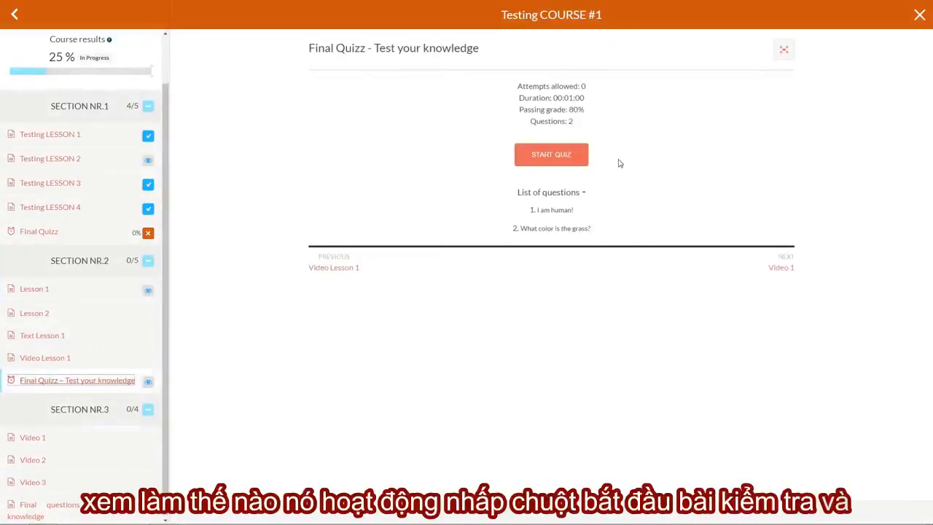
left_click(557, 155)
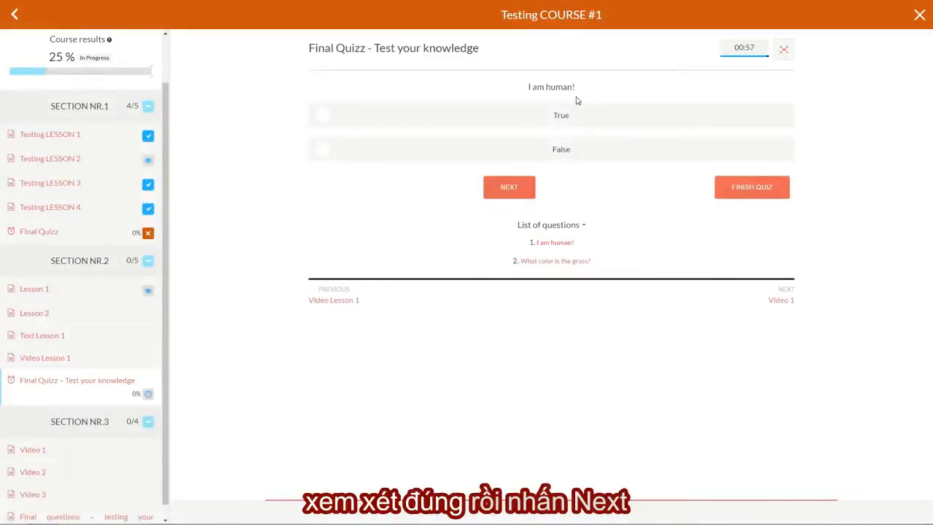
left_click(327, 119)
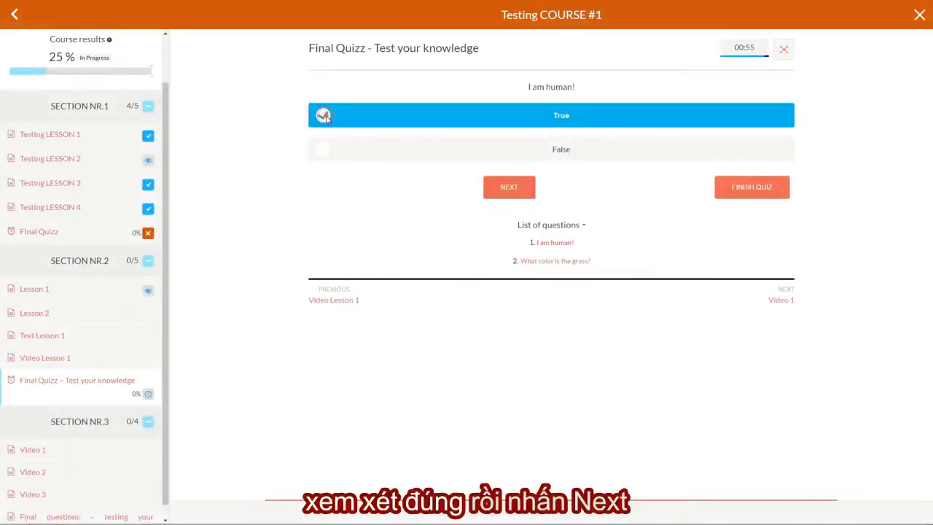
left_click(510, 188)
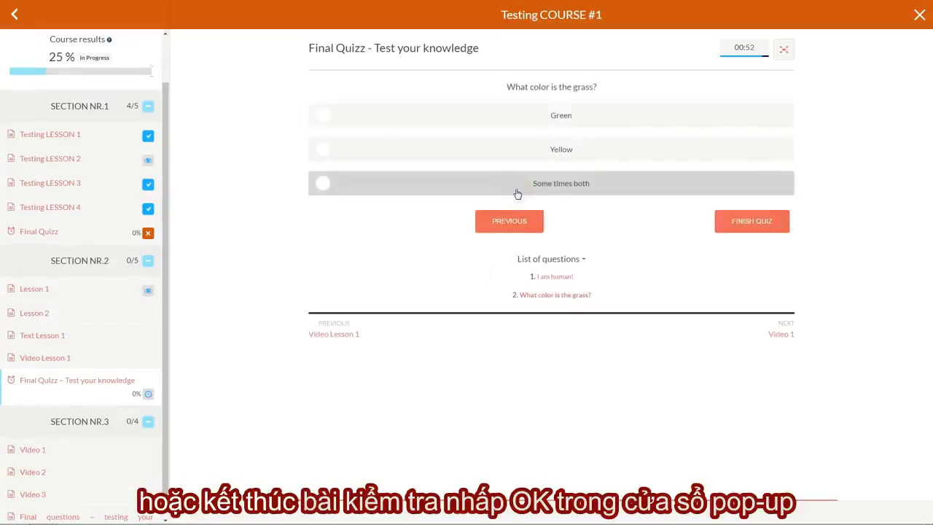
left_click(317, 121)
left_click(750, 220)
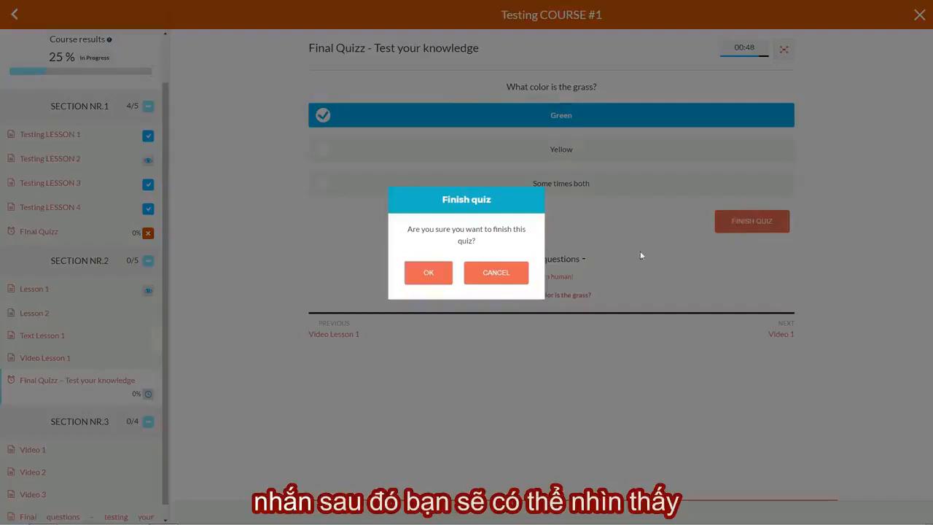
left_click(423, 272)
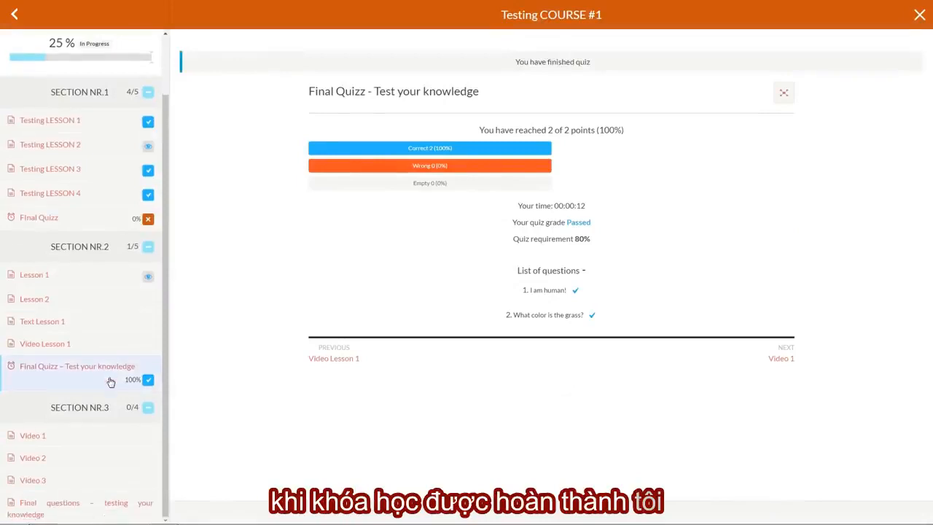
Leave the lesson view and look through the student reviews on the Testing COURSE #1 page.
left_click(15, 19)
left_click(918, 16)
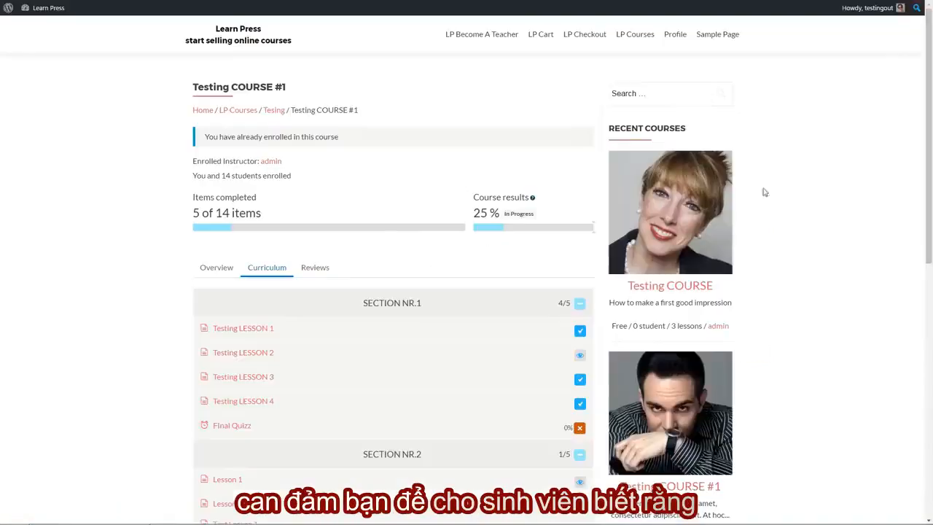
left_click(315, 255)
scroll(338, 286, "down", 3)
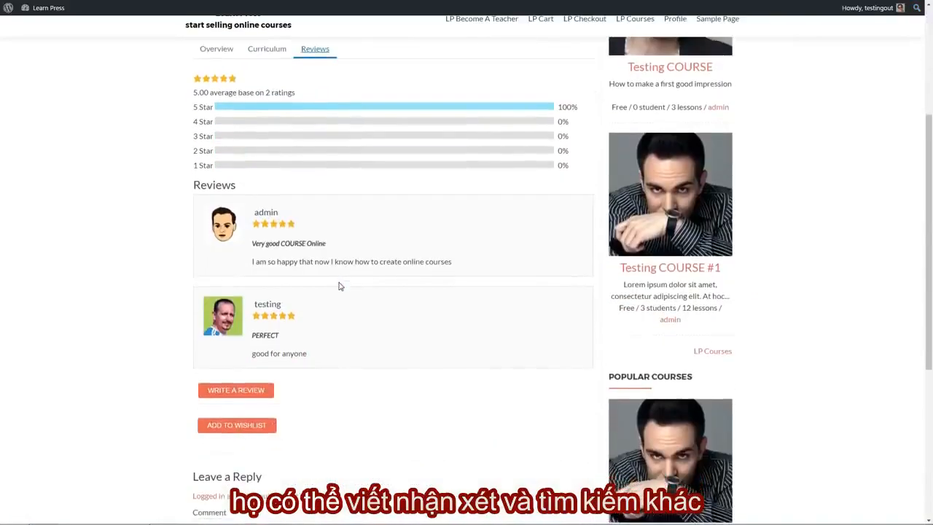
scroll(338, 286, "up", 3)
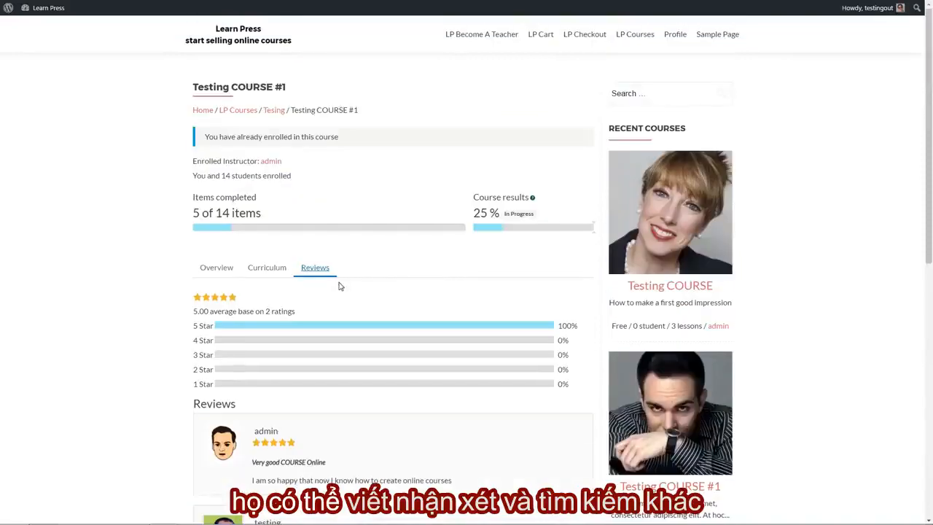
Open Testing COURSE #1 from the LP Courses page and add it to the wishlist.
left_click(639, 36)
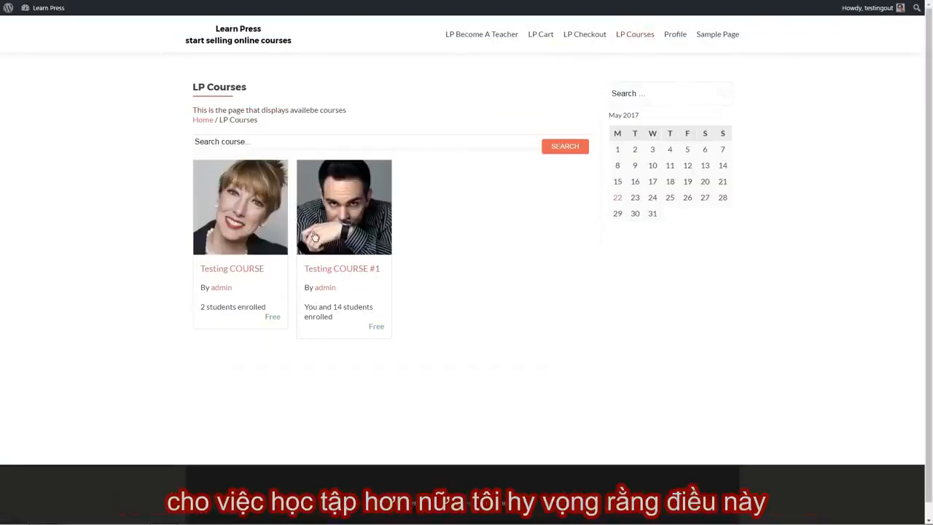
left_click(314, 222)
scroll(398, 260, "down", 1)
scroll(397, 259, "down", 5)
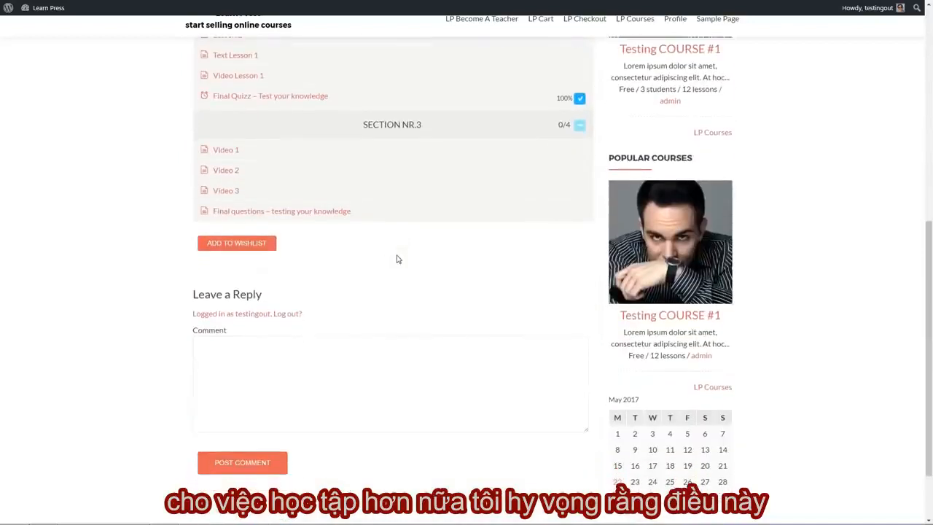
left_click(229, 243)
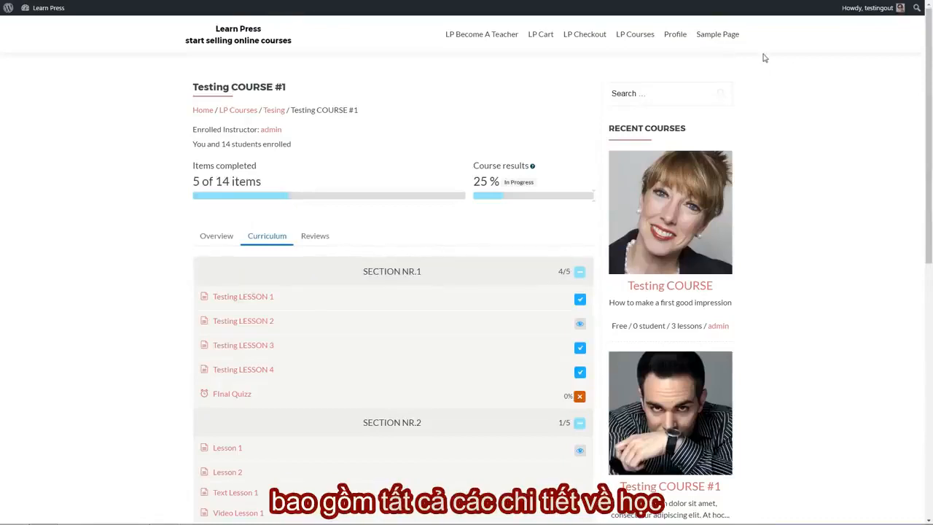
Check the wishlist on the student's profile page, open Testing COURSE #1 from it and view the course's curriculum and overview.
left_click(678, 36)
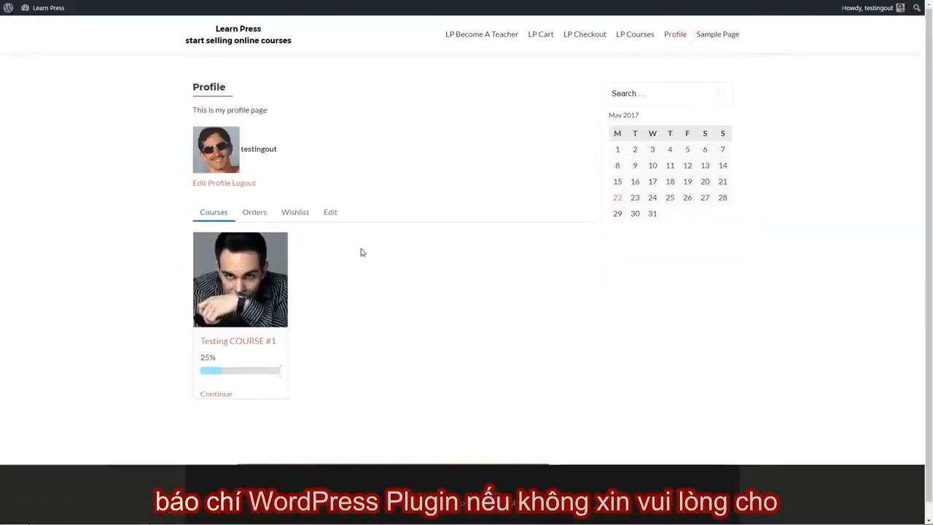
left_click(295, 212)
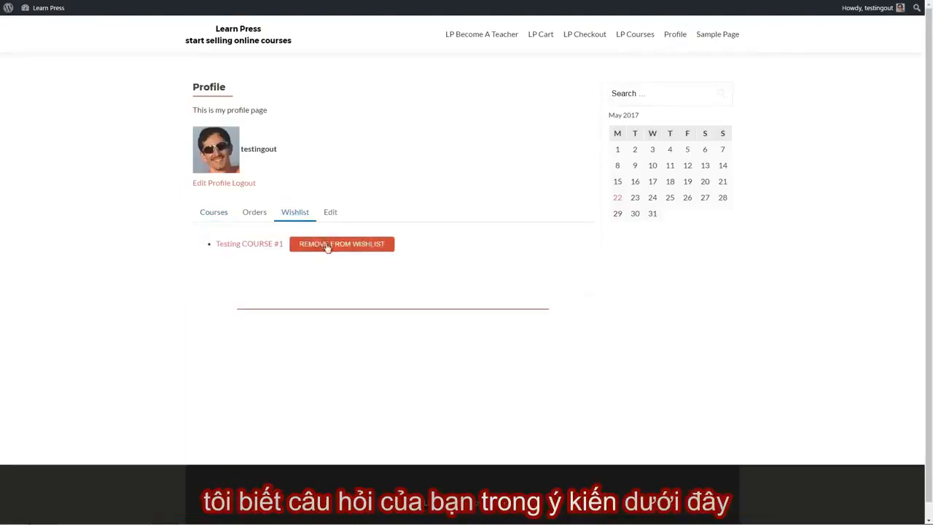
left_click(262, 245)
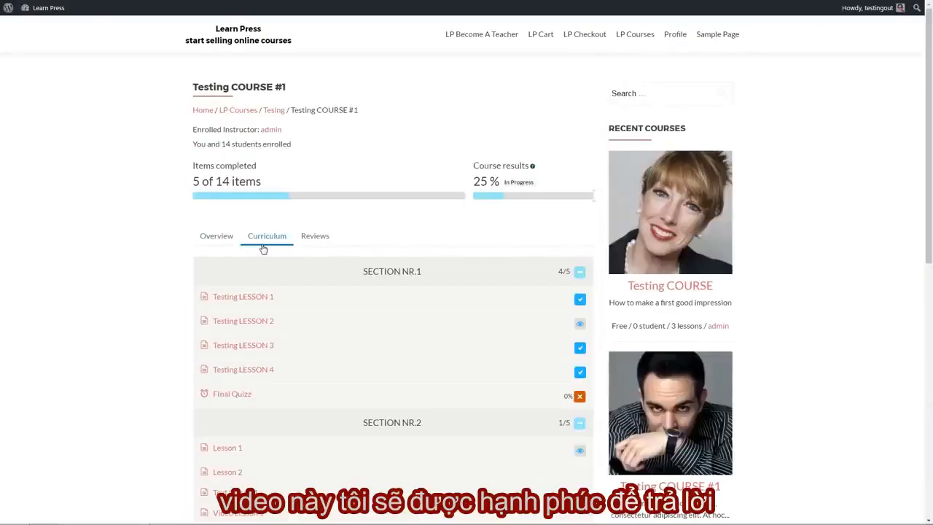
scroll(349, 287, "down", 7)
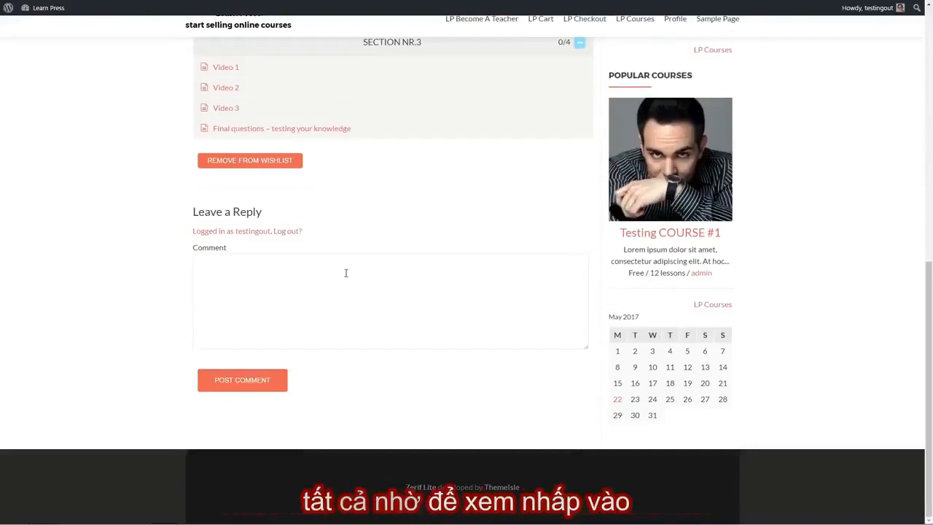
scroll(345, 273, "up", 10)
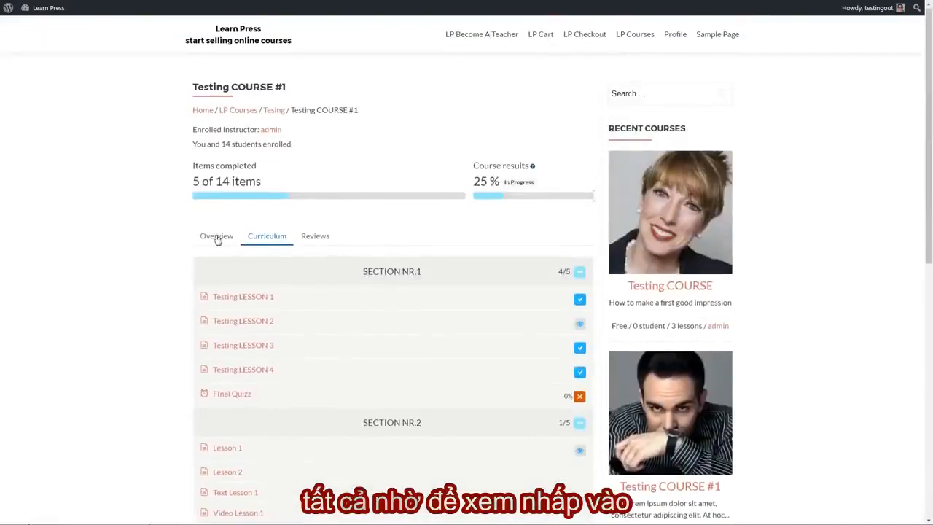
left_click(216, 236)
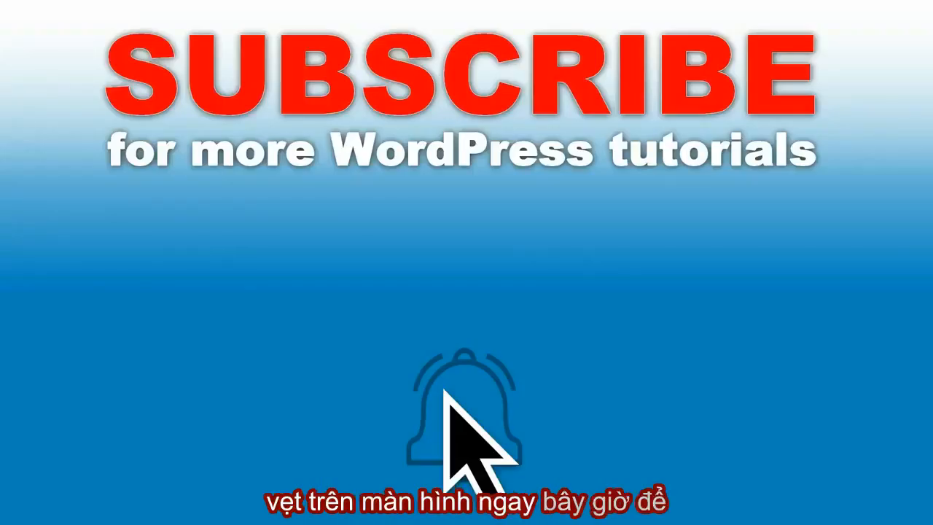